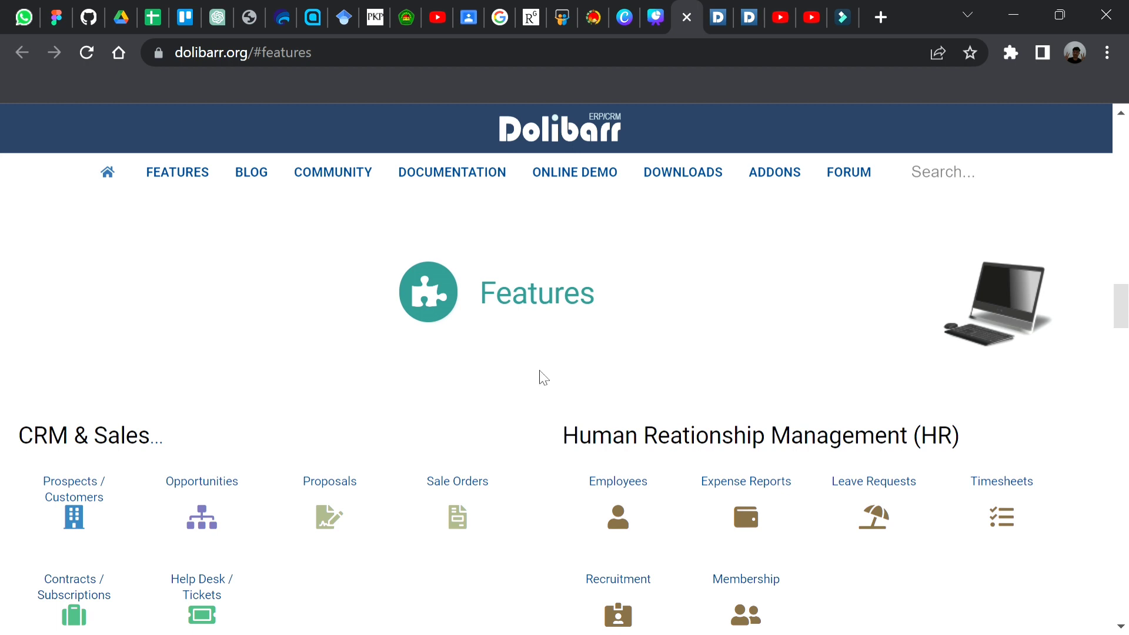
Step: Examine the feature categories on the Dolibarr website, from CRM & Sales and HR through Integration, Development
scroll(542, 377, "down", 1)
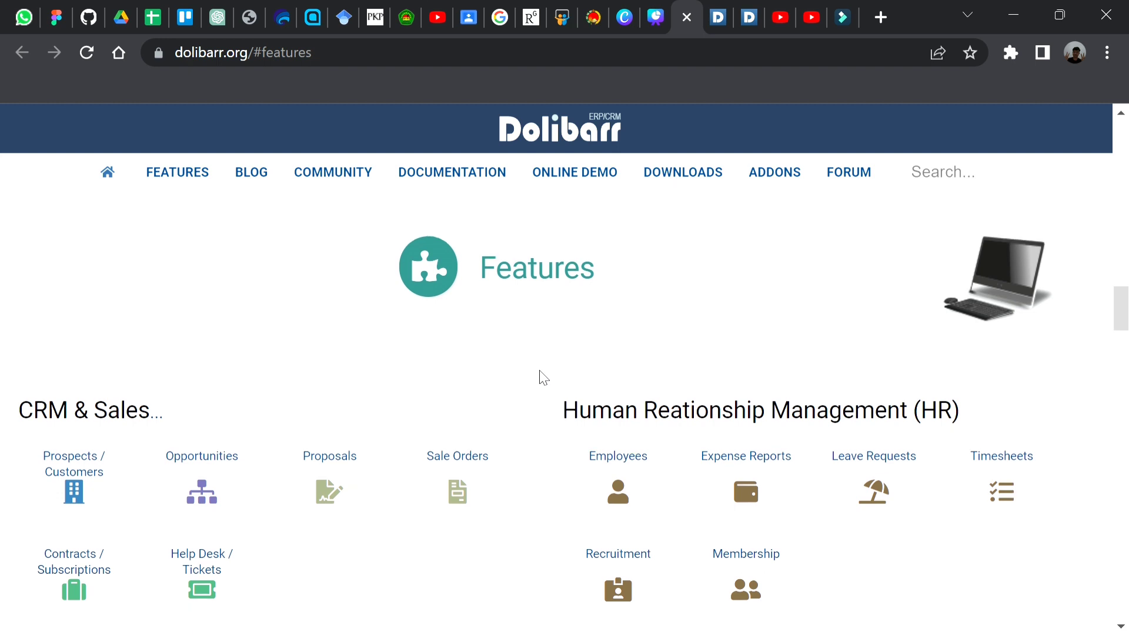
scroll(542, 377, "down", 1)
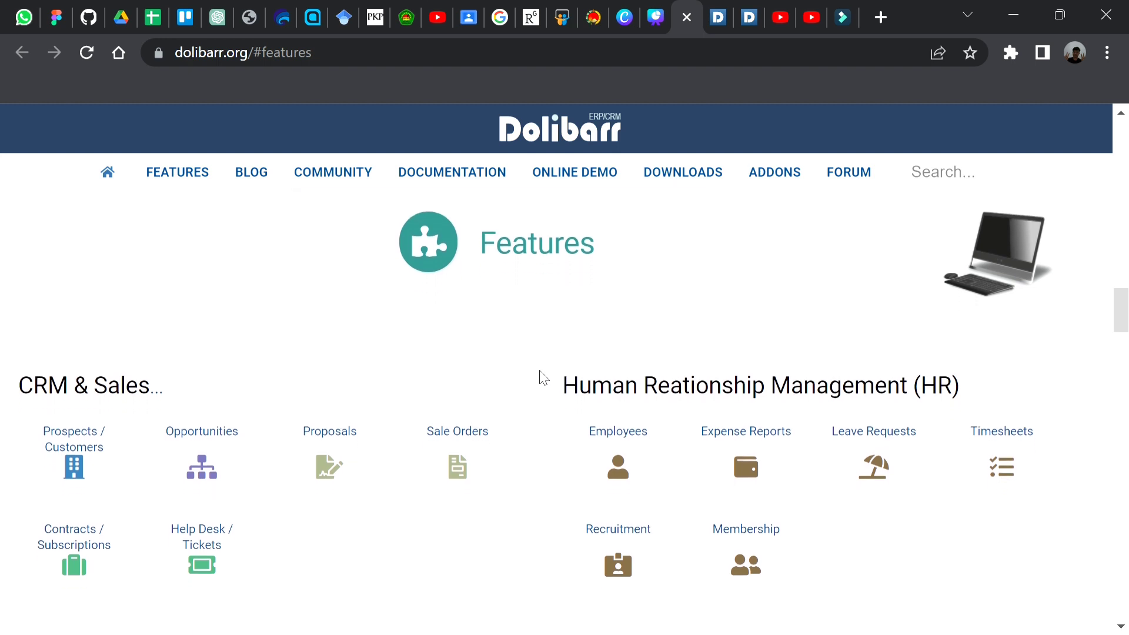
scroll(542, 377, "down", 1)
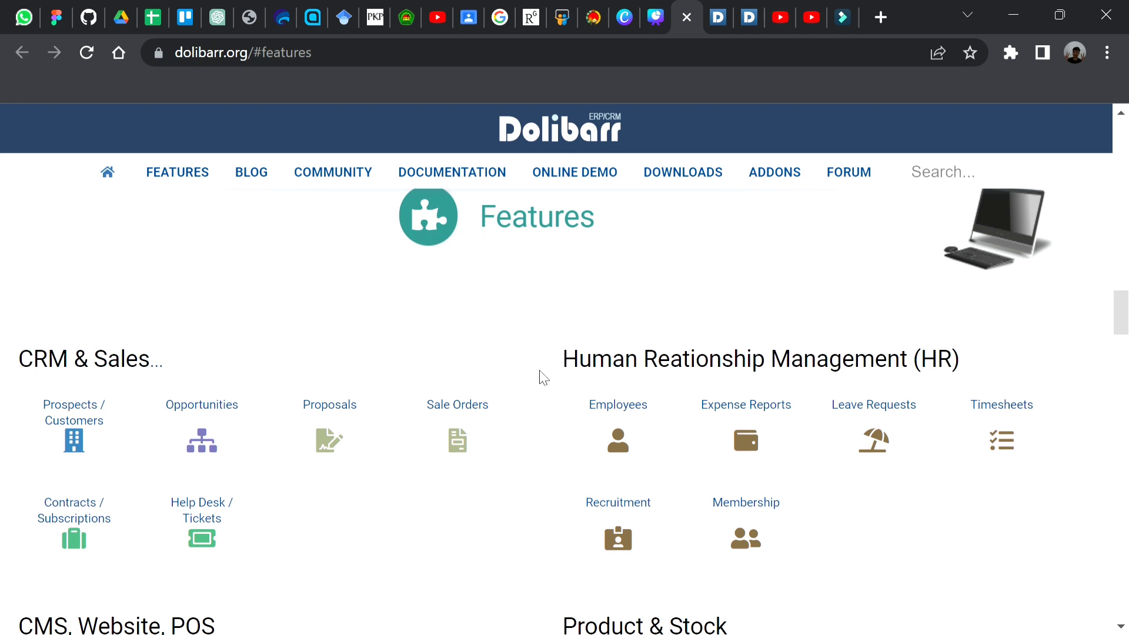
scroll(542, 377, "down", 1)
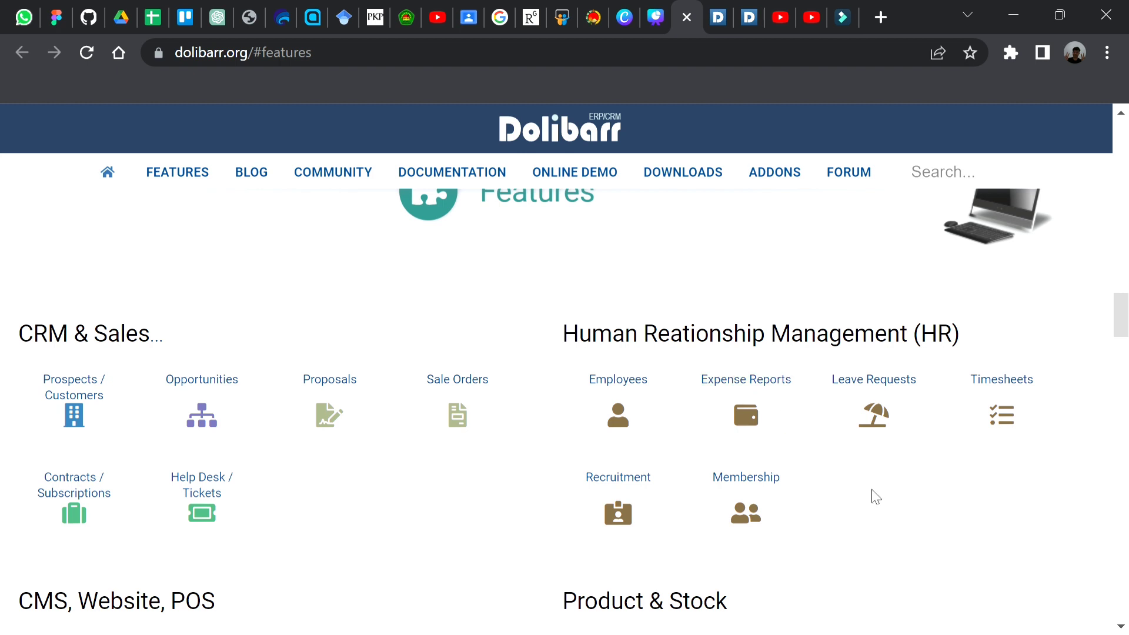
scroll(875, 497, "down", 2)
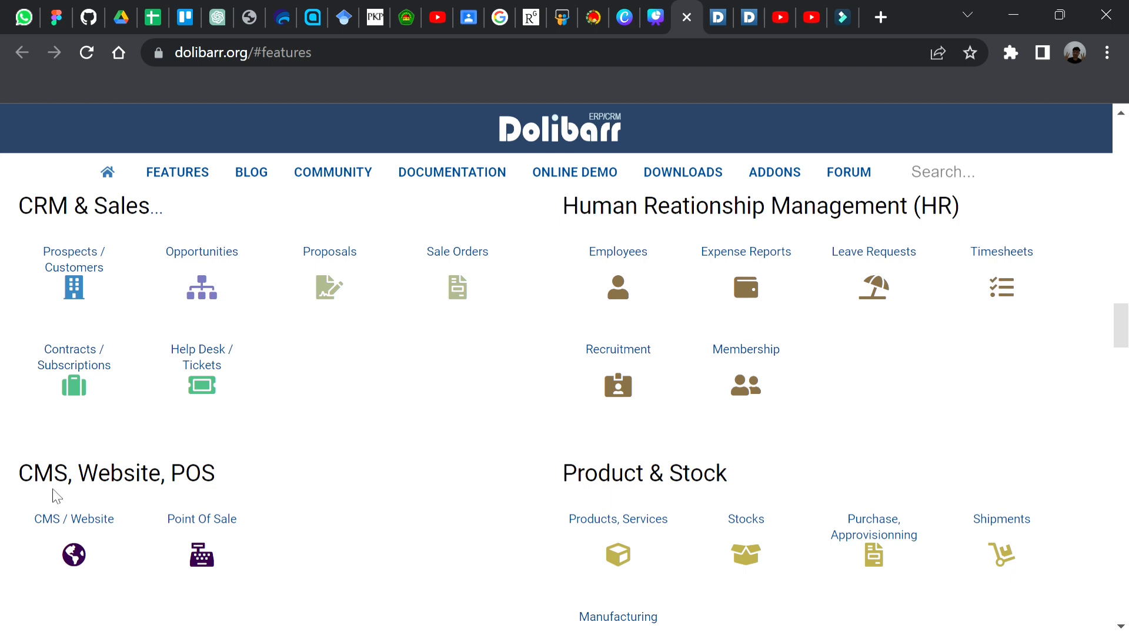
scroll(93, 533, "down", 1)
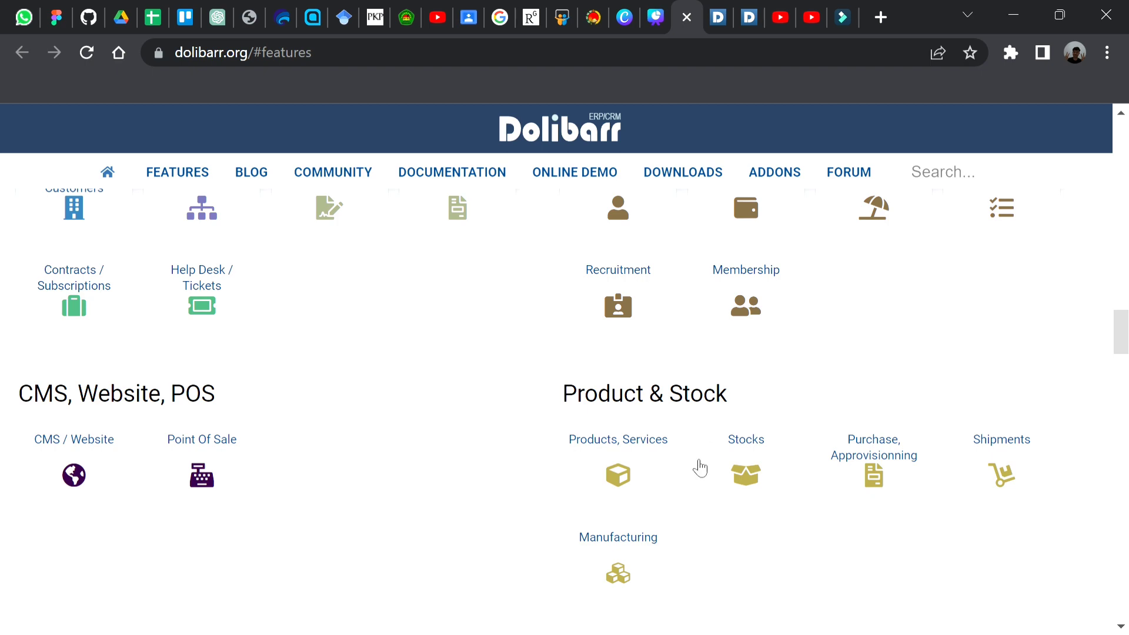
scroll(925, 429, "down", 3)
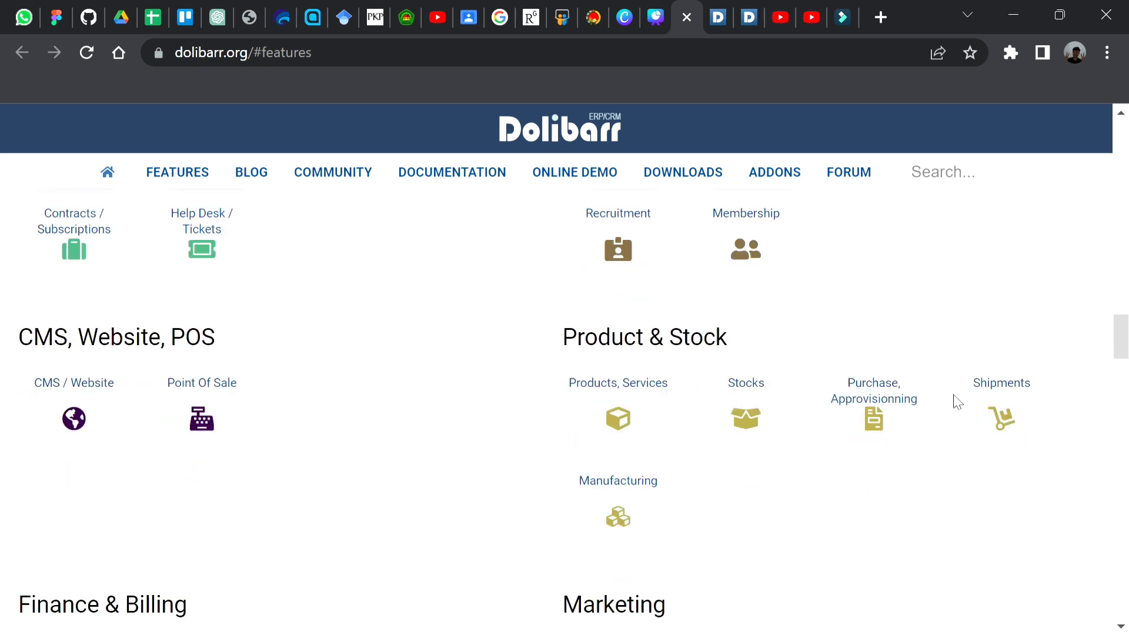
scroll(957, 402, "down", 3)
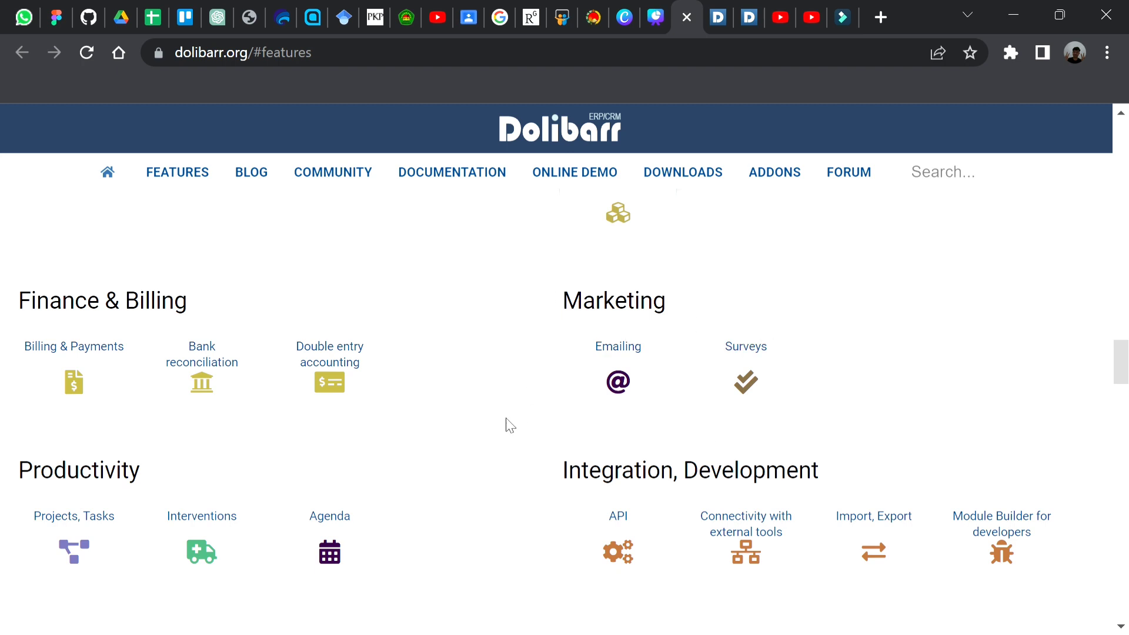
scroll(490, 437, "down", 1)
scroll(486, 433, "down", 2)
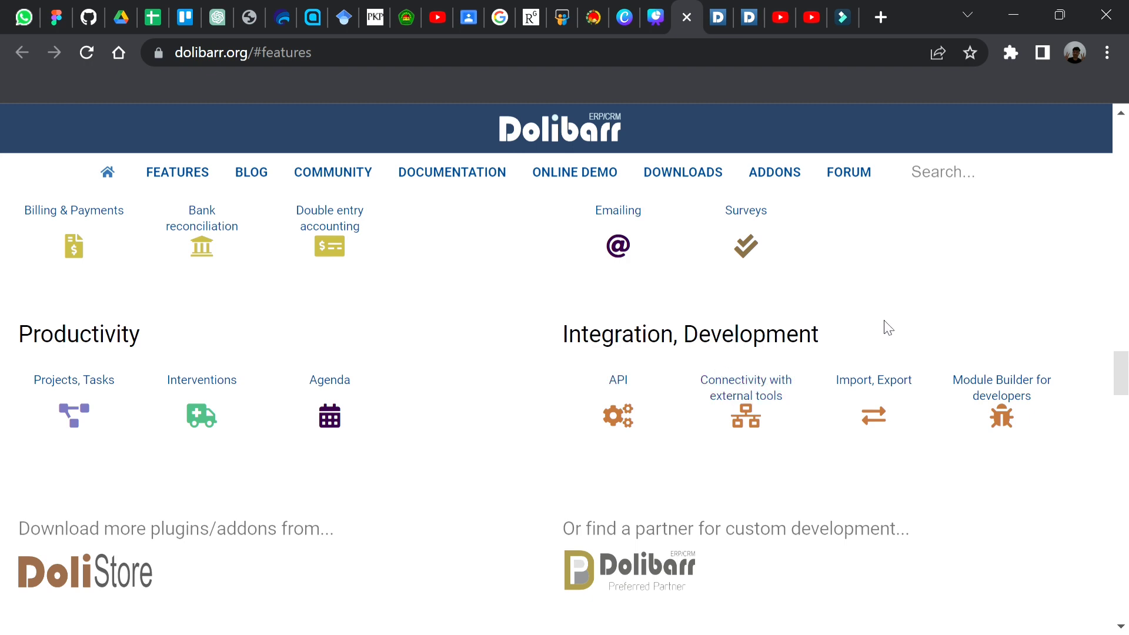
scroll(892, 329, "up", 1)
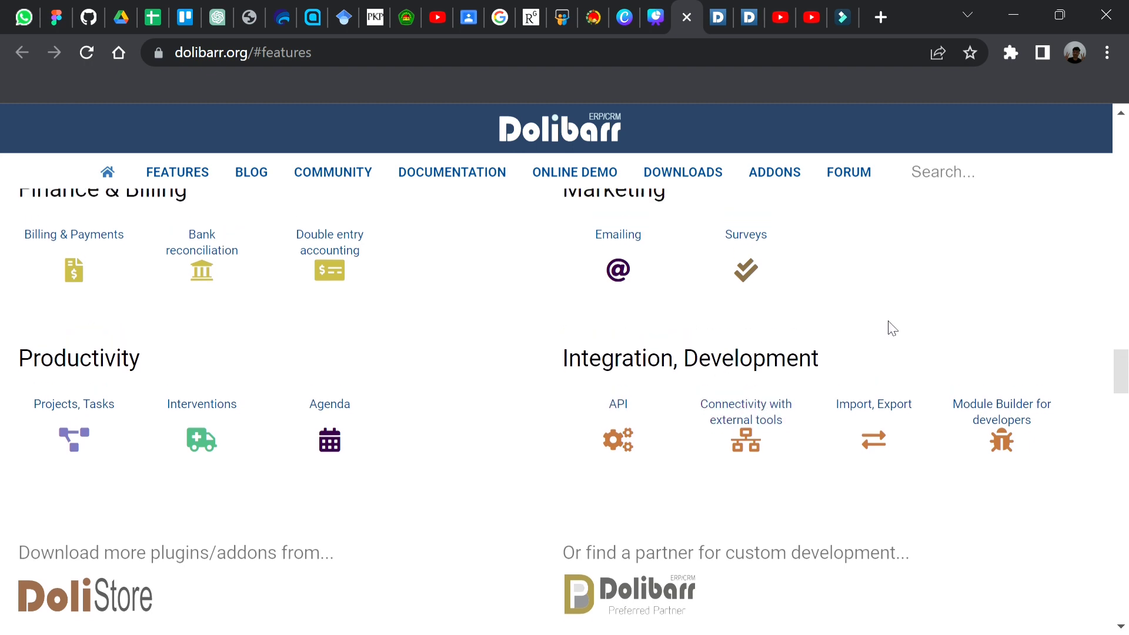
scroll(892, 328, "up", 2)
scroll(892, 329, "up", 5)
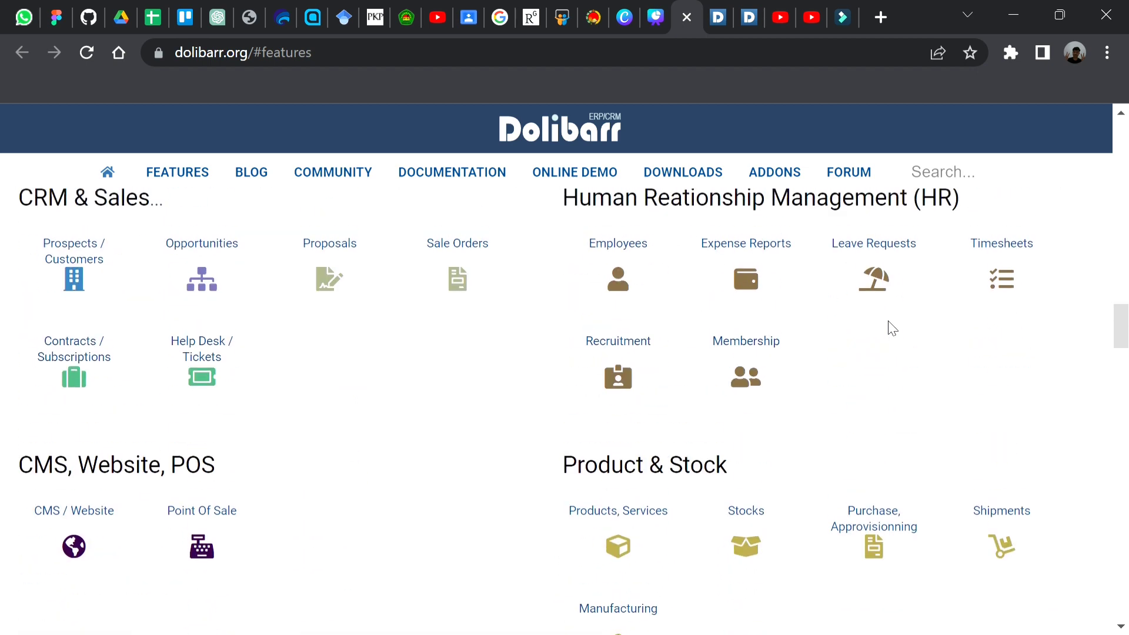
scroll(892, 329, "up", 1)
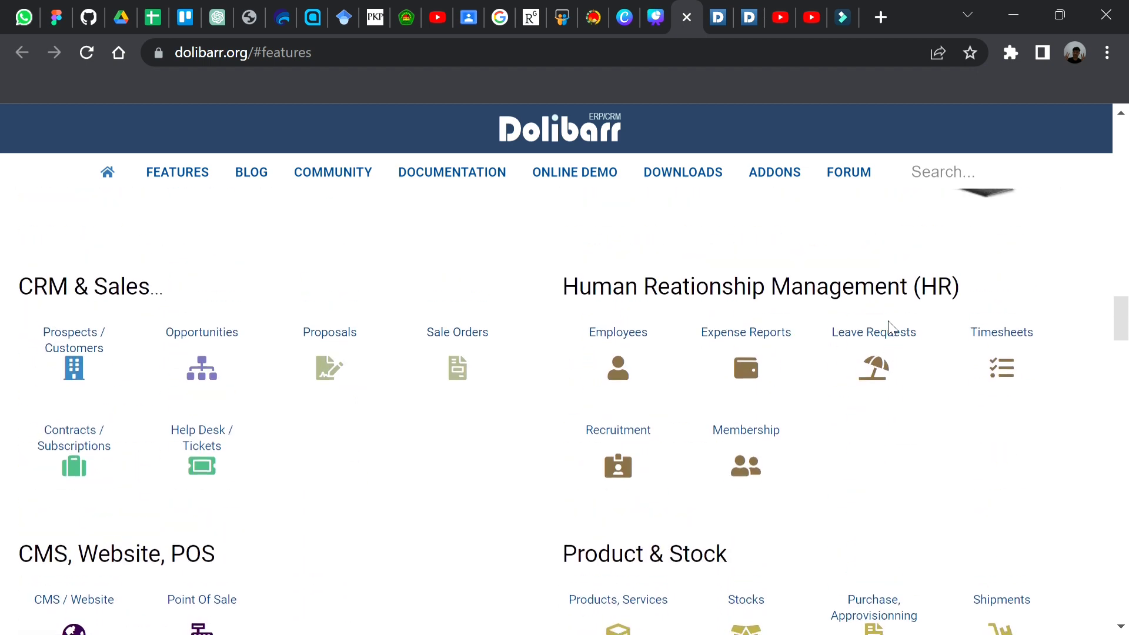
scroll(892, 328, "up", 2)
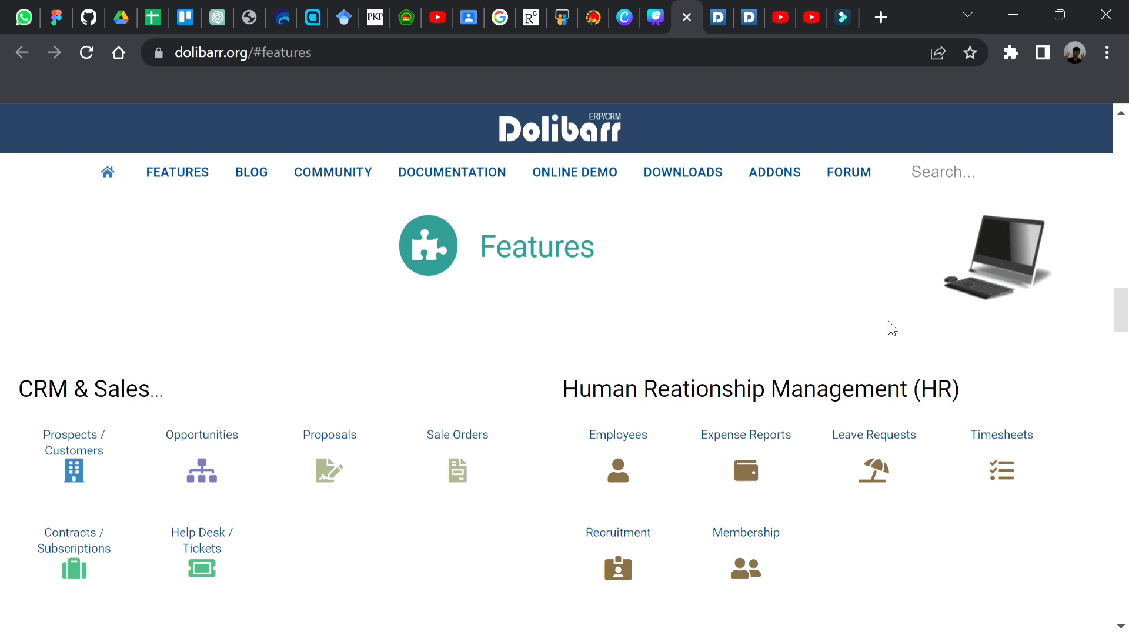
scroll(892, 328, "down", 5)
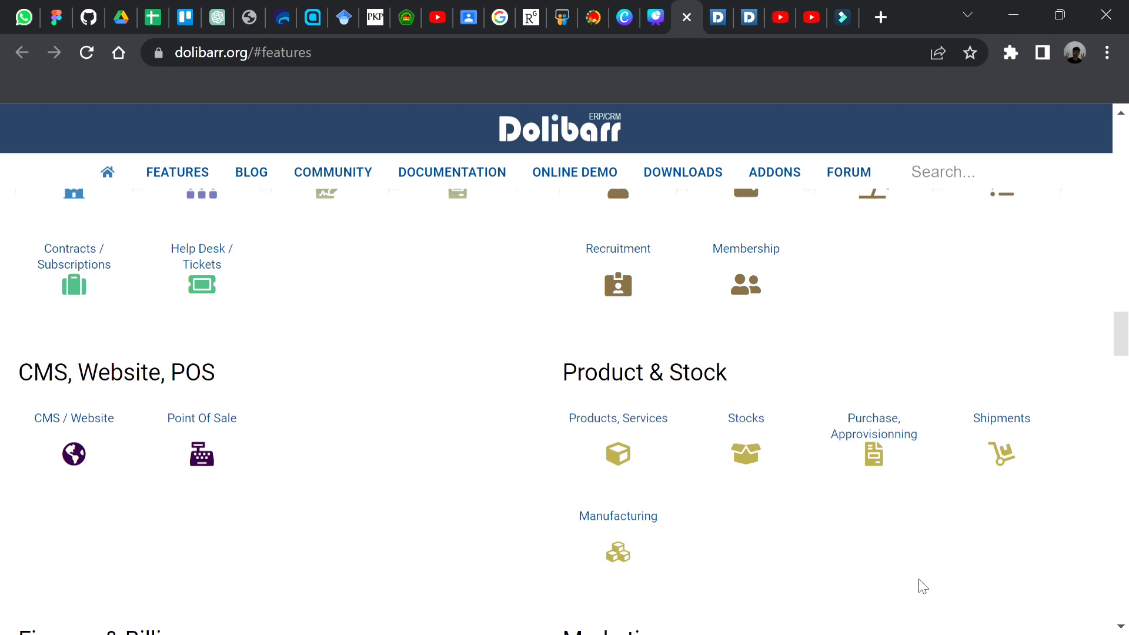
scroll(922, 585, "up", 3)
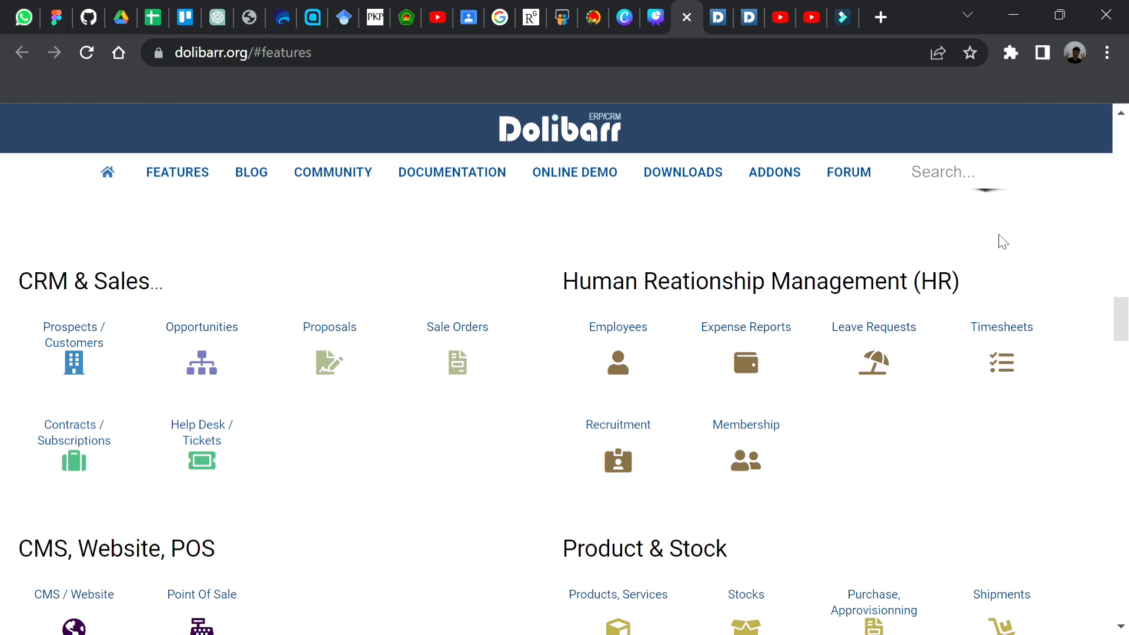
scroll(1010, 224, "up", 2)
scroll(1010, 223, "up", 2)
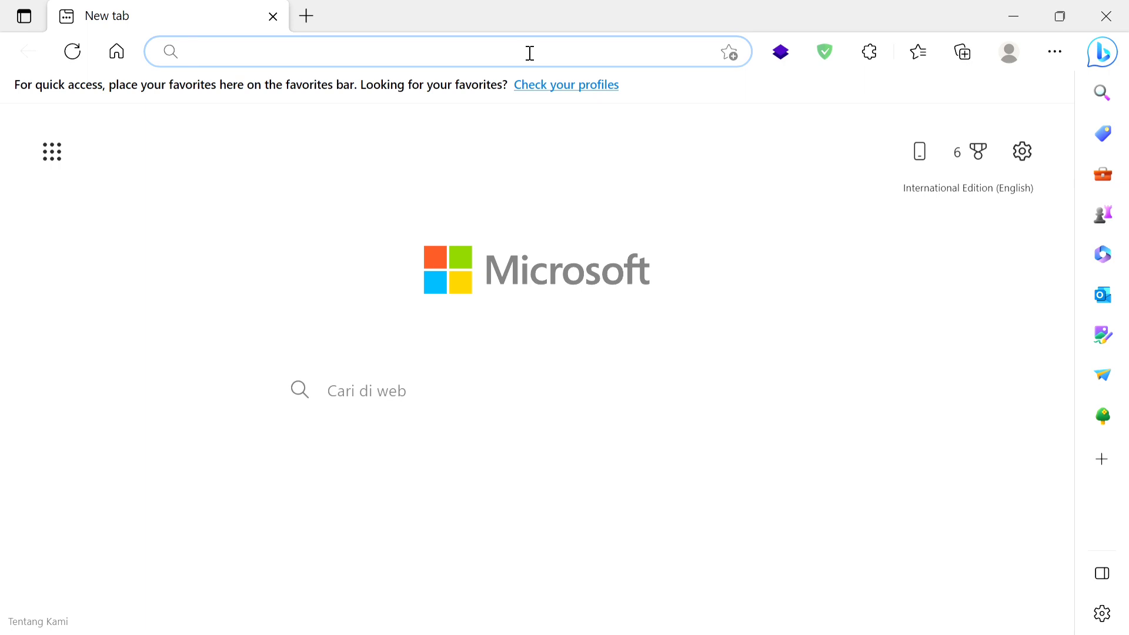
Step: Switch to Microsoft Edge and search the web for "dolibarr download"
type("D")
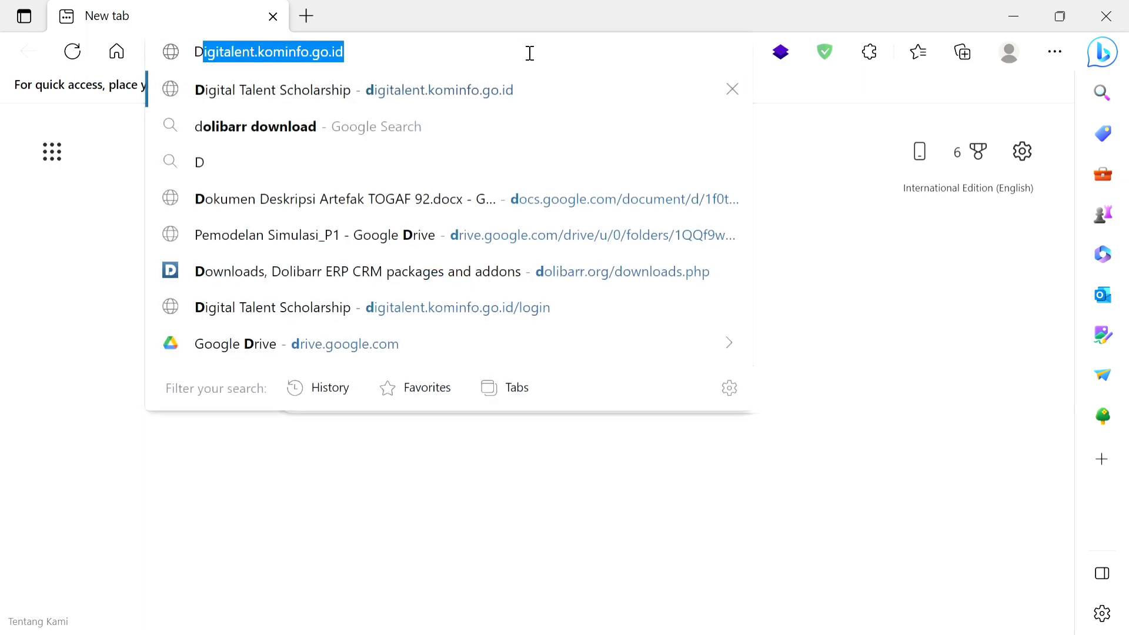
type("olibarr")
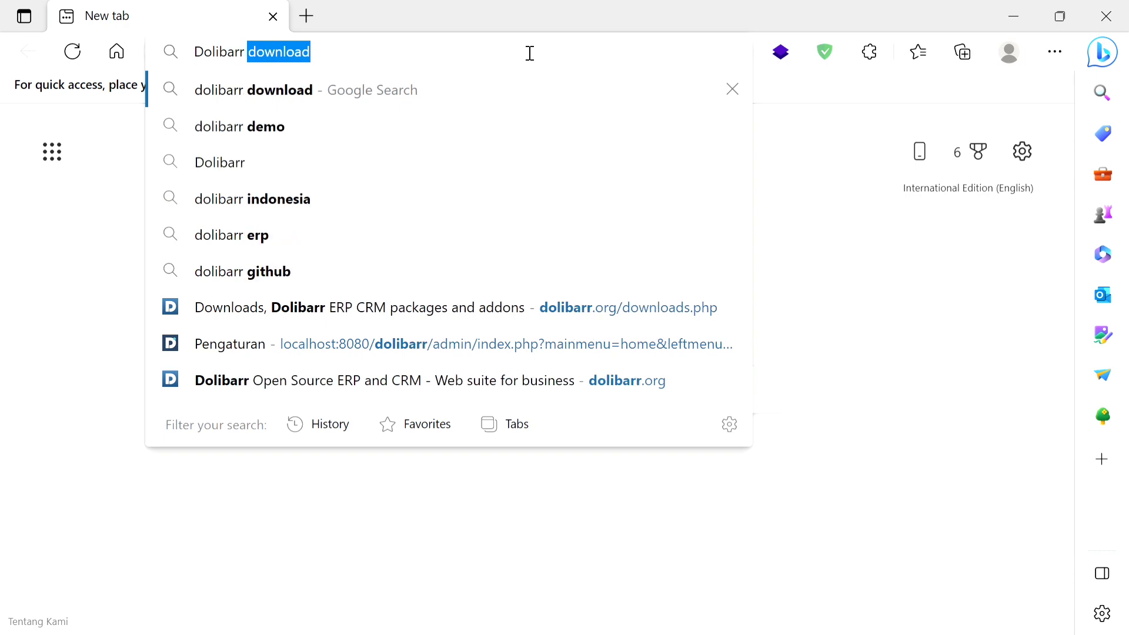
key("Right")
key("Return")
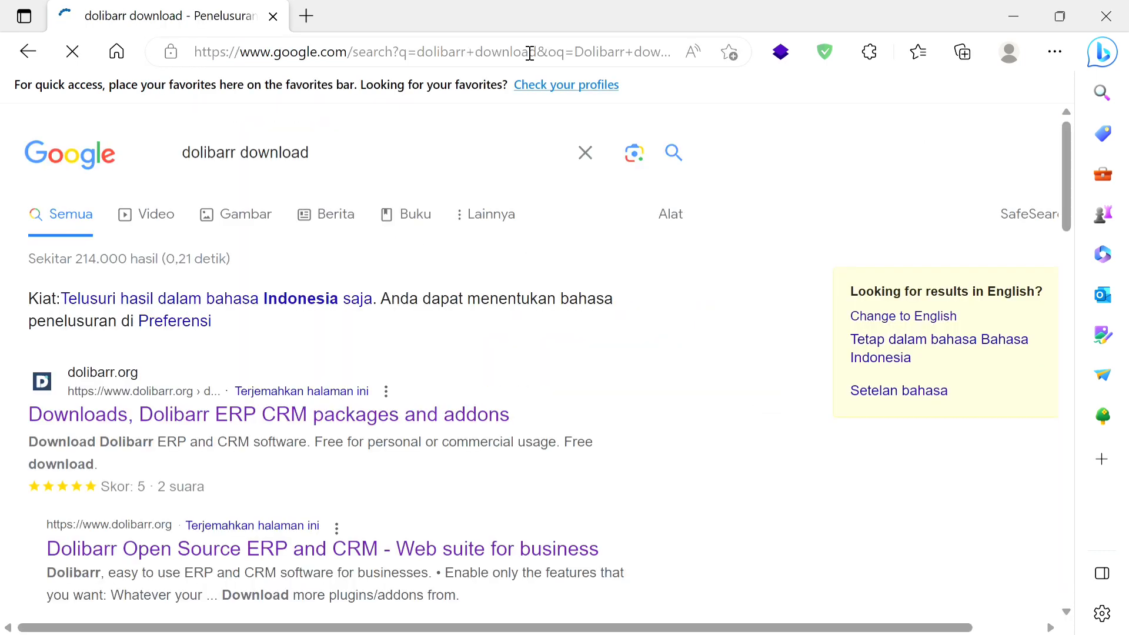
Step: Open the "Dolibarr ERP - CRM download" page on SourceForge.net from the search results
scroll(630, 361, "down", 5)
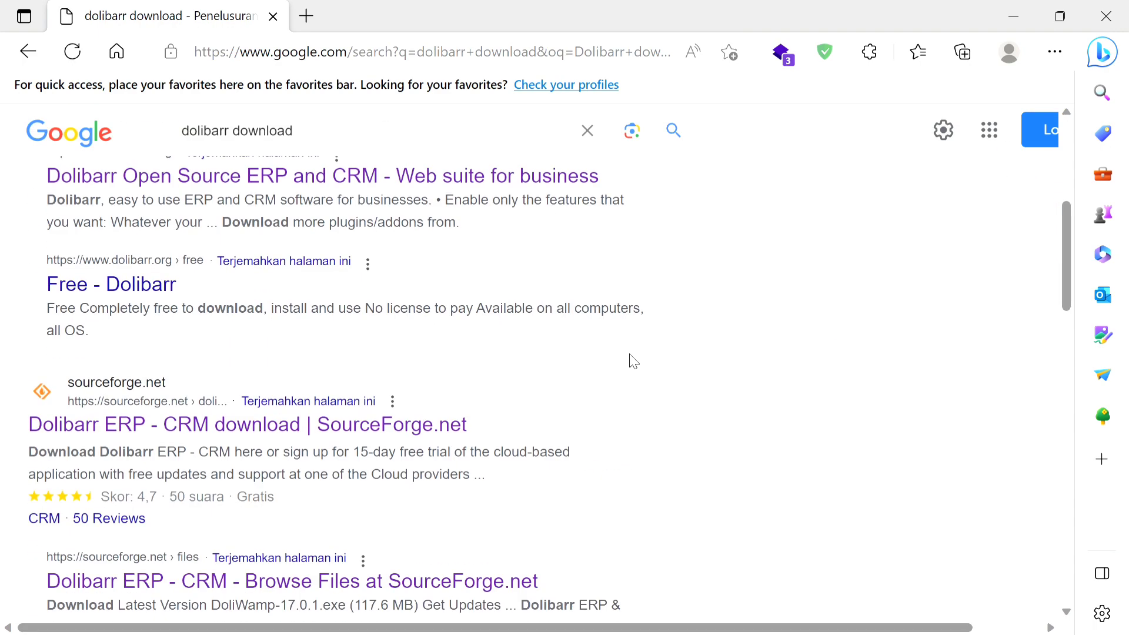
scroll(633, 361, "up", 4)
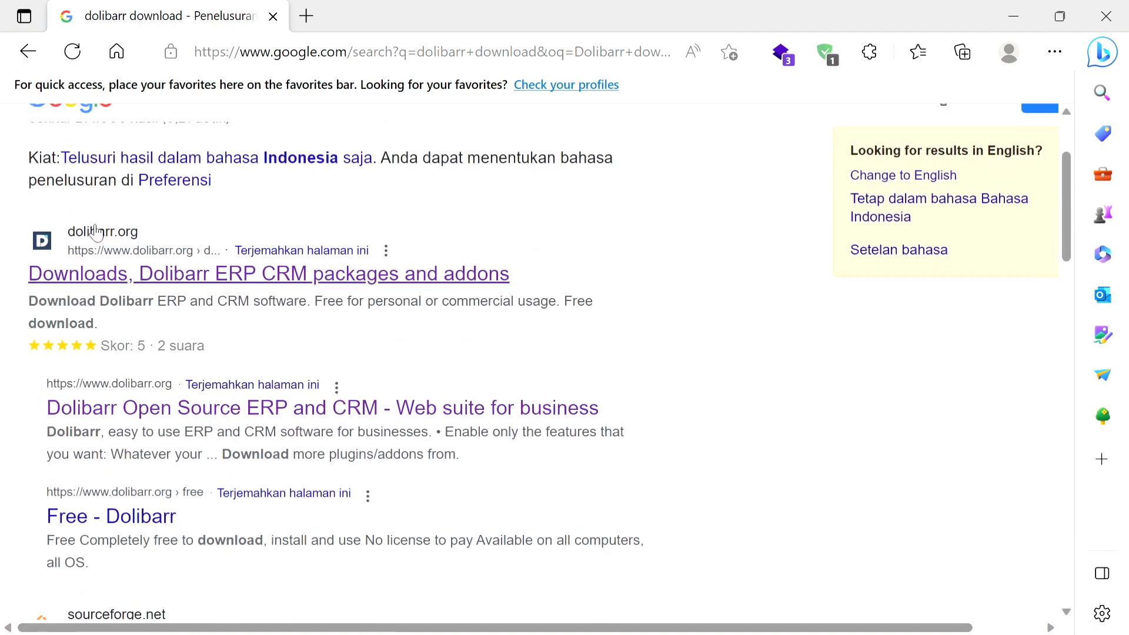
scroll(739, 376, "down", 5)
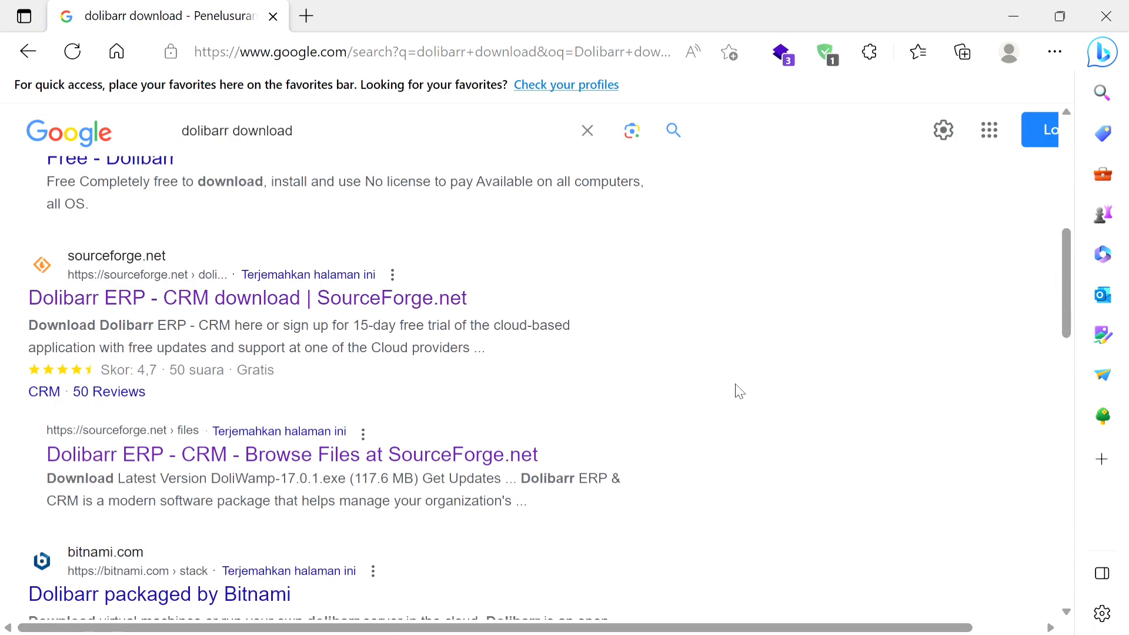
scroll(739, 392, "down", 1)
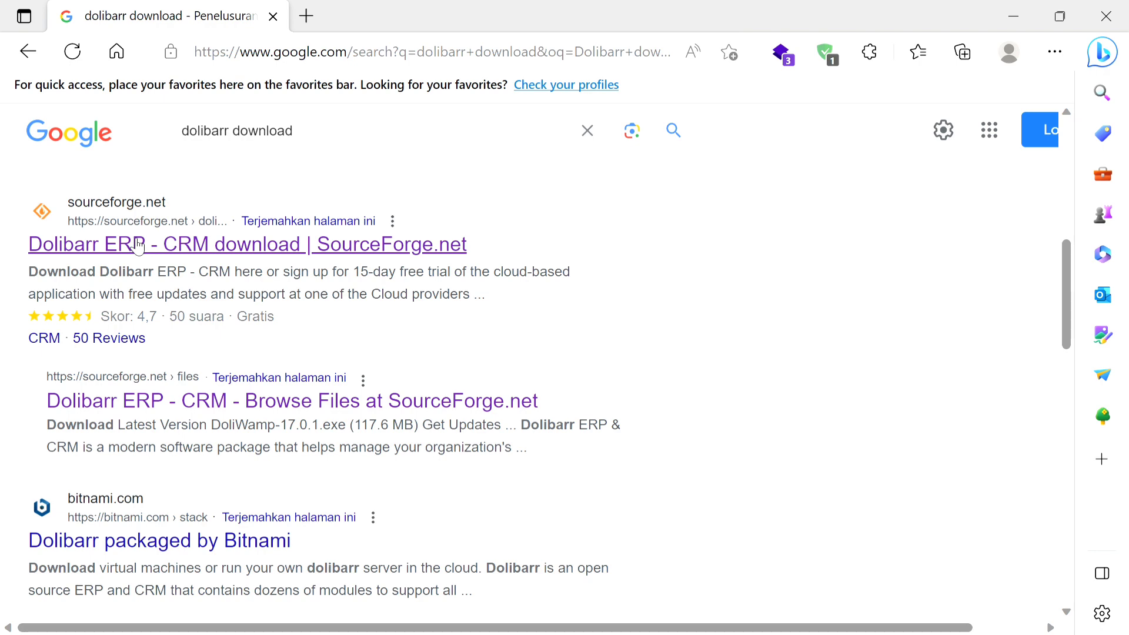
scroll(139, 247, "down", 2)
scroll(139, 247, "up", 3)
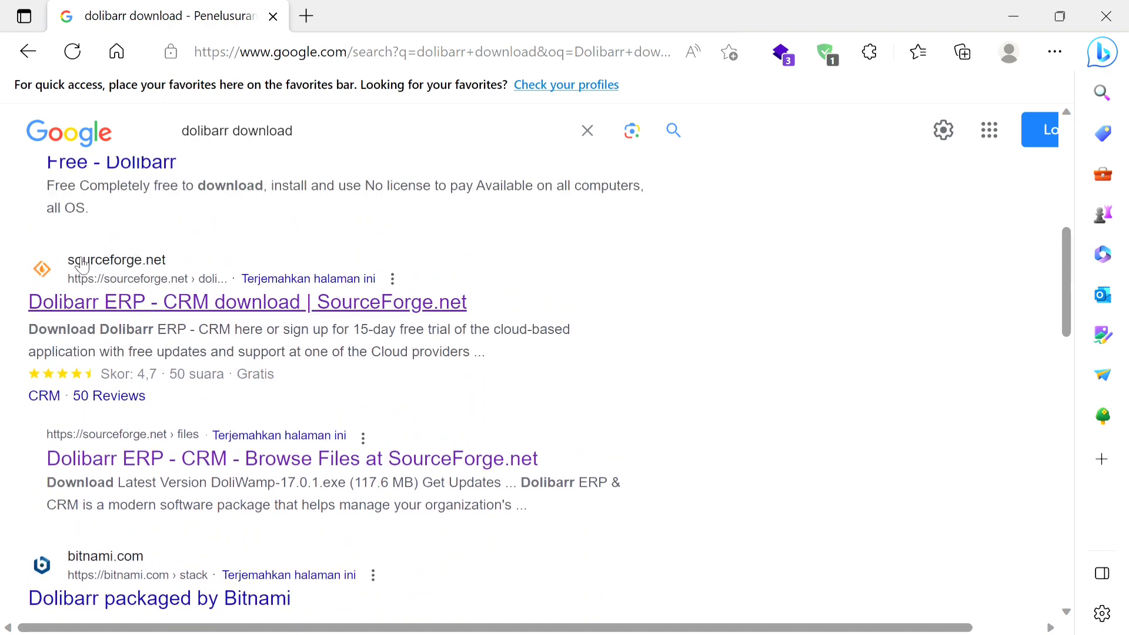
left_click(174, 303)
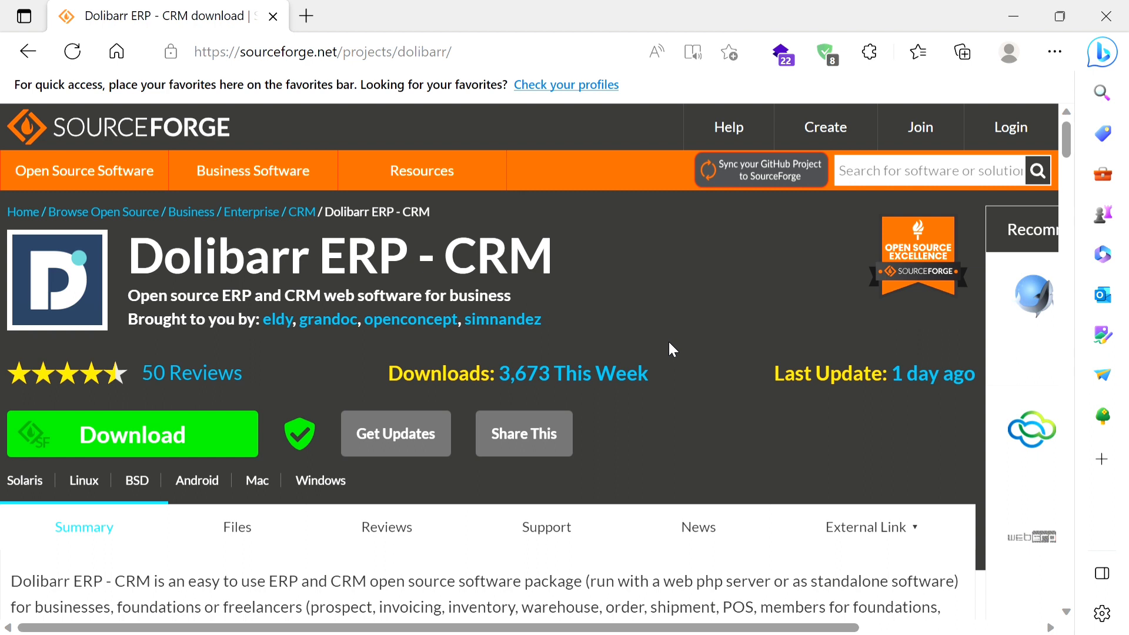
Step: Bring up the local Dolibarr login page at localhost:8080/dolibarr/
key("alt+Tab")
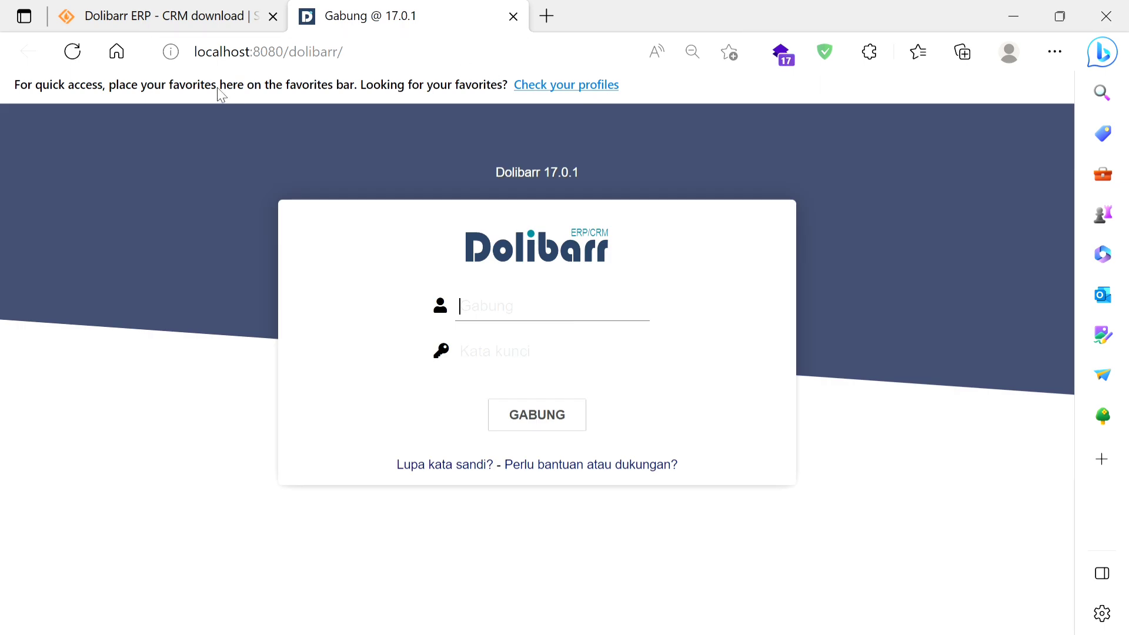
left_click(207, 61)
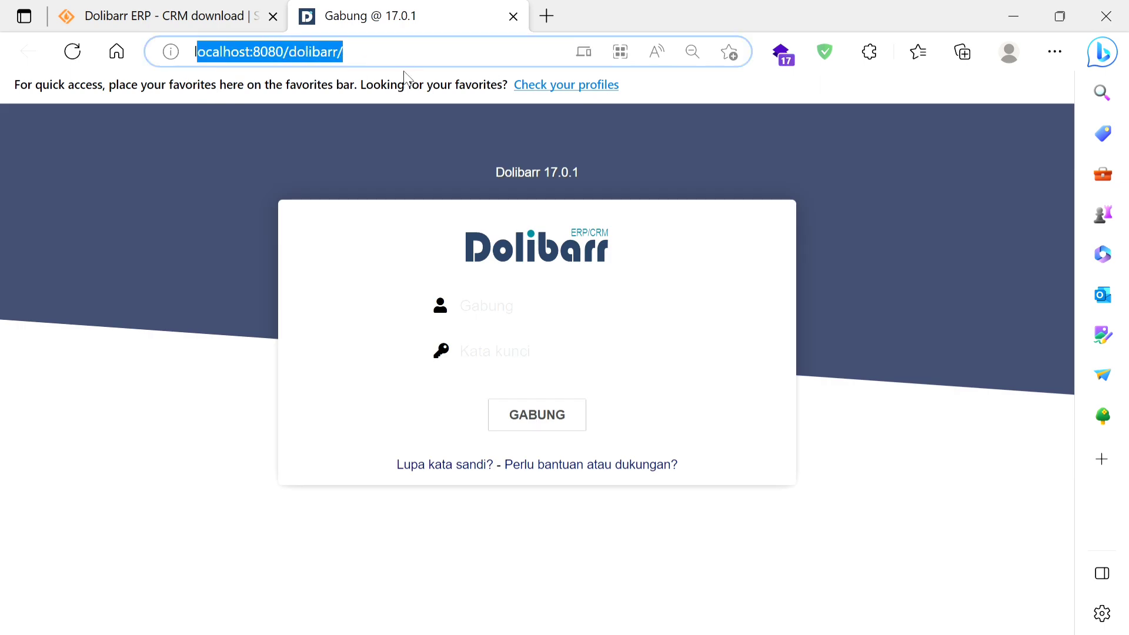
left_click(395, 71)
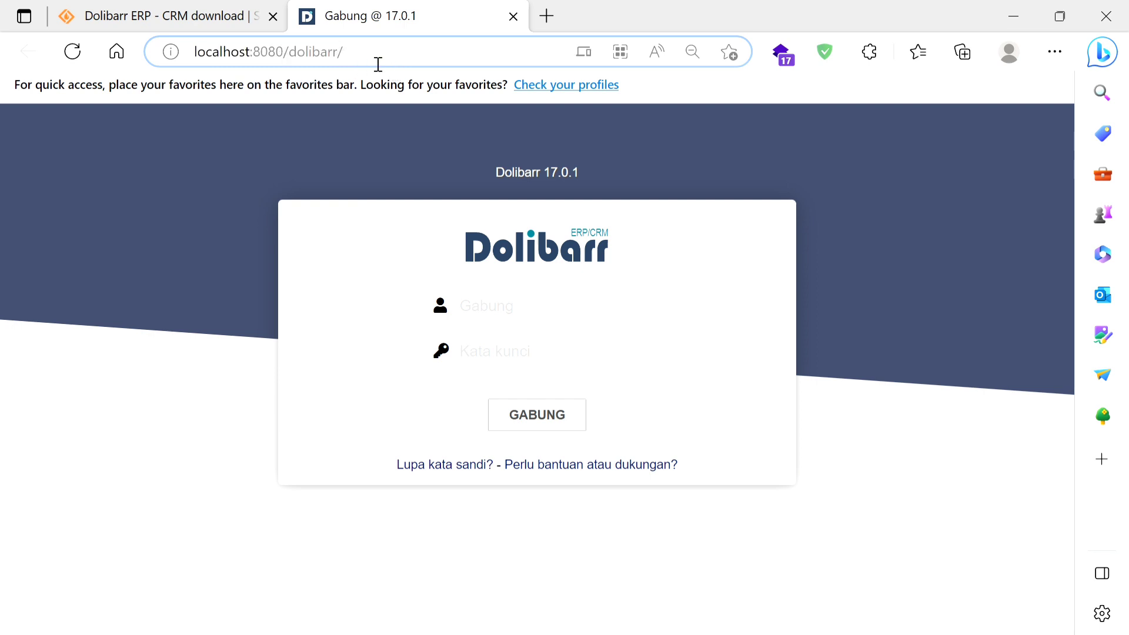
mouse_move(377, 64)
left_mouse_down()
mouse_move(196, 59)
mouse_move(363, 63)
left_mouse_up()
Step: Log in to the local Dolibarr with the username admin and the account password
left_click(489, 309)
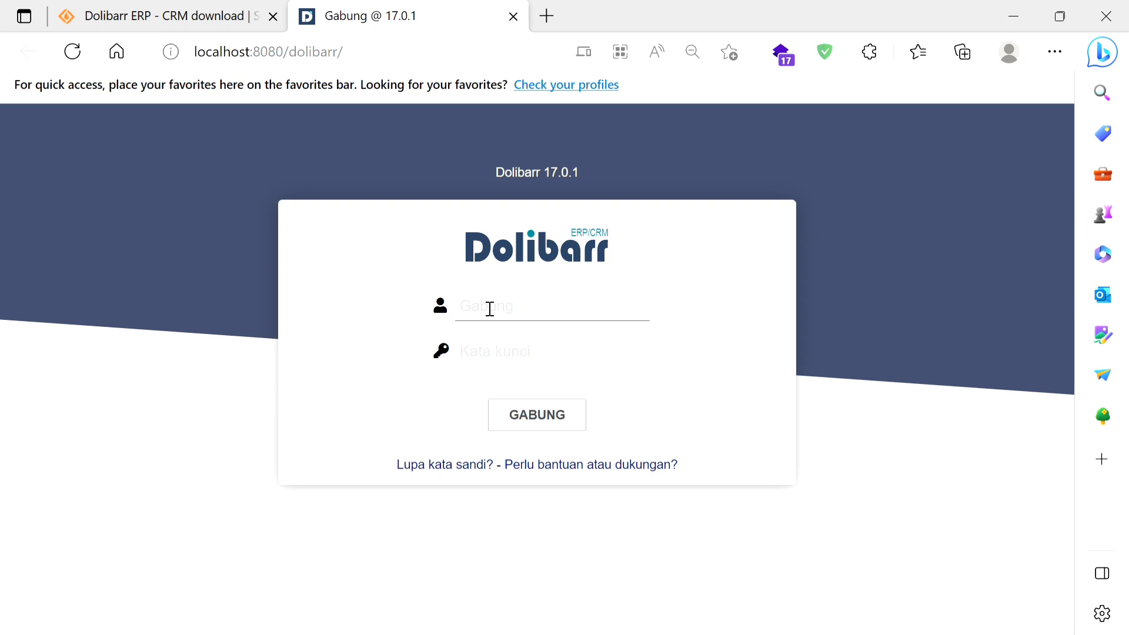
type("admin")
left_click(636, 348)
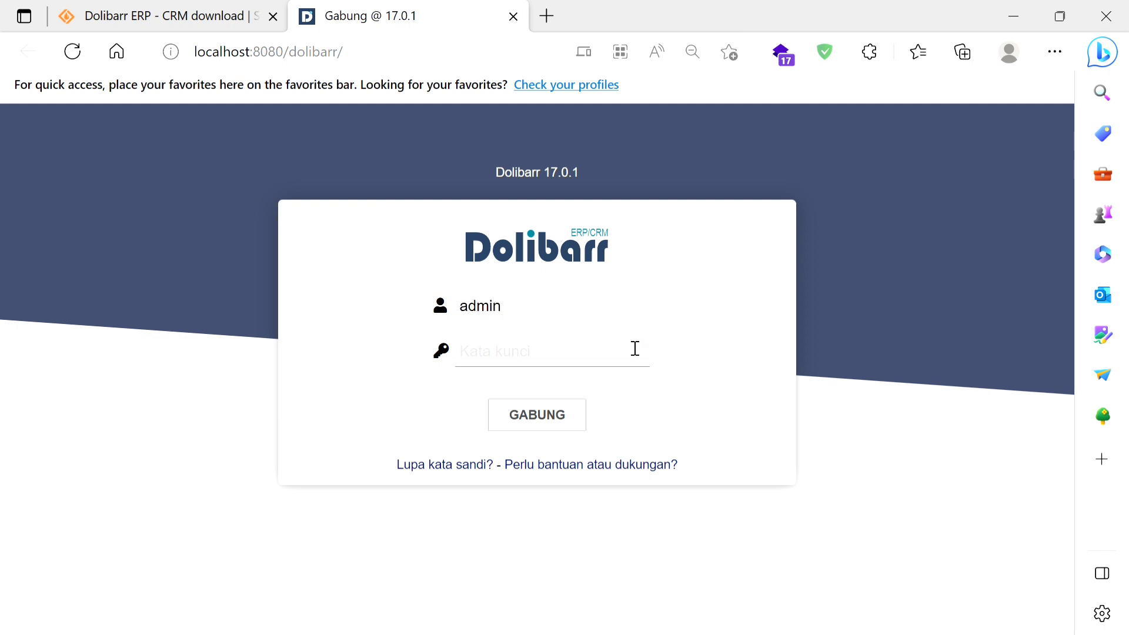
type("•••••••••")
key("Return")
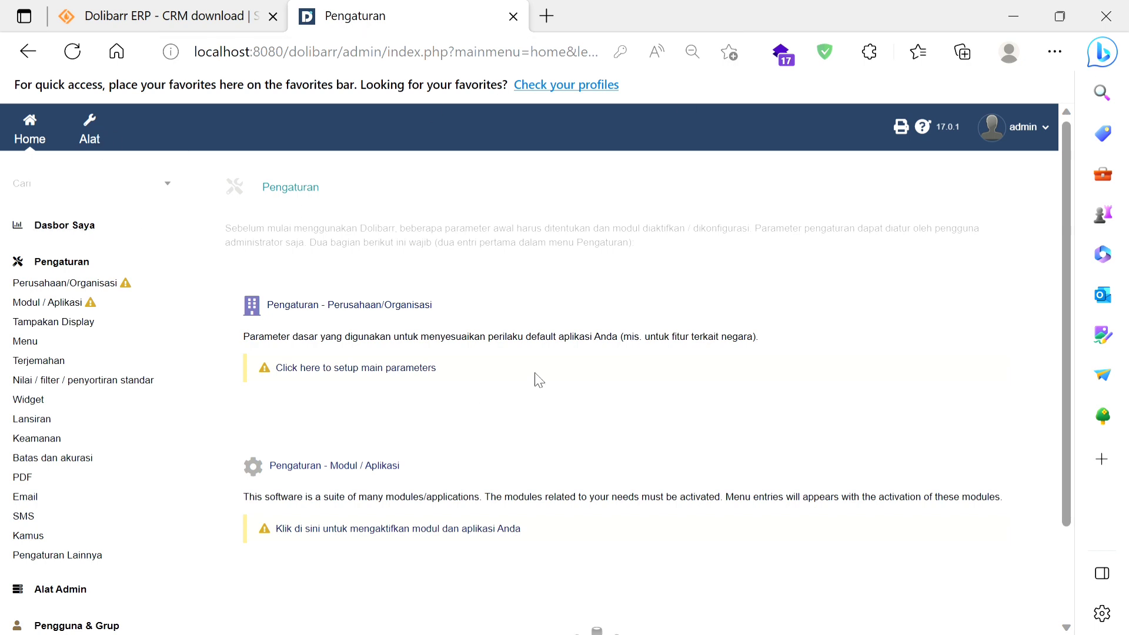
Step: Open the Modul / Aplikasi setup page and bring the Manajemen Sumber Daya Manusia (SDM) modules into view
left_click(82, 235)
left_click(48, 303)
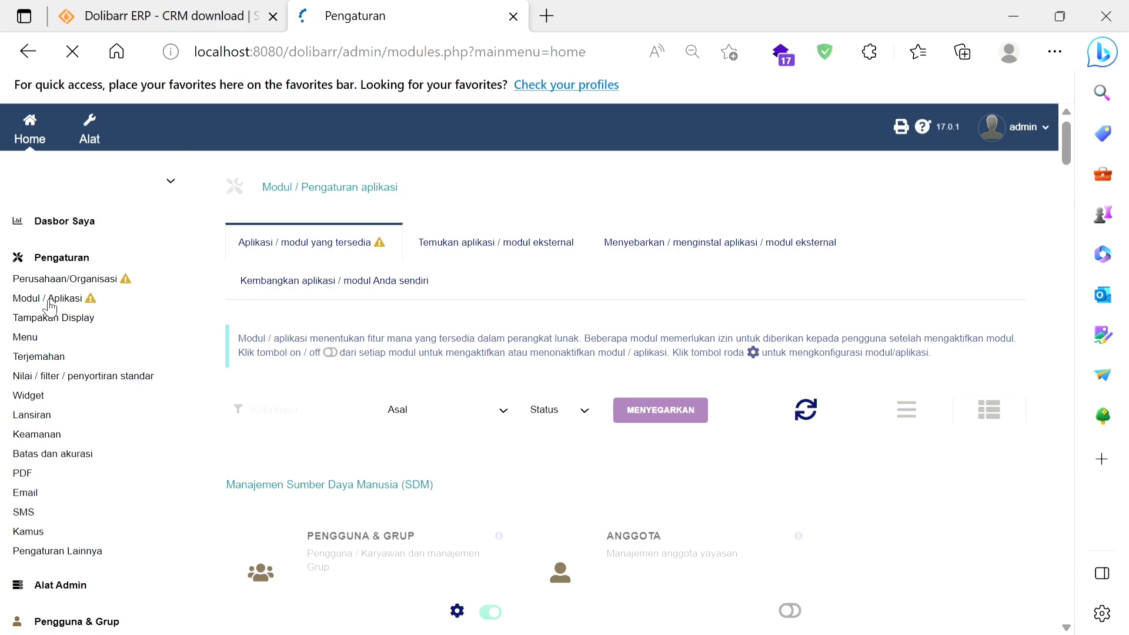
scroll(435, 492, "down", 2)
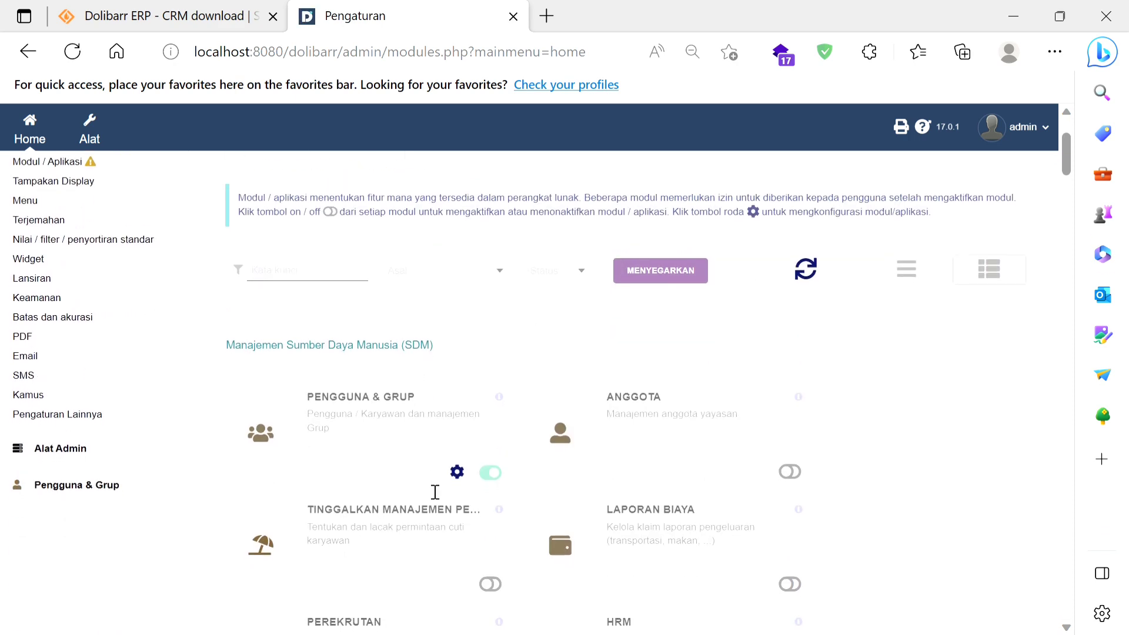
scroll(435, 492, "down", 1)
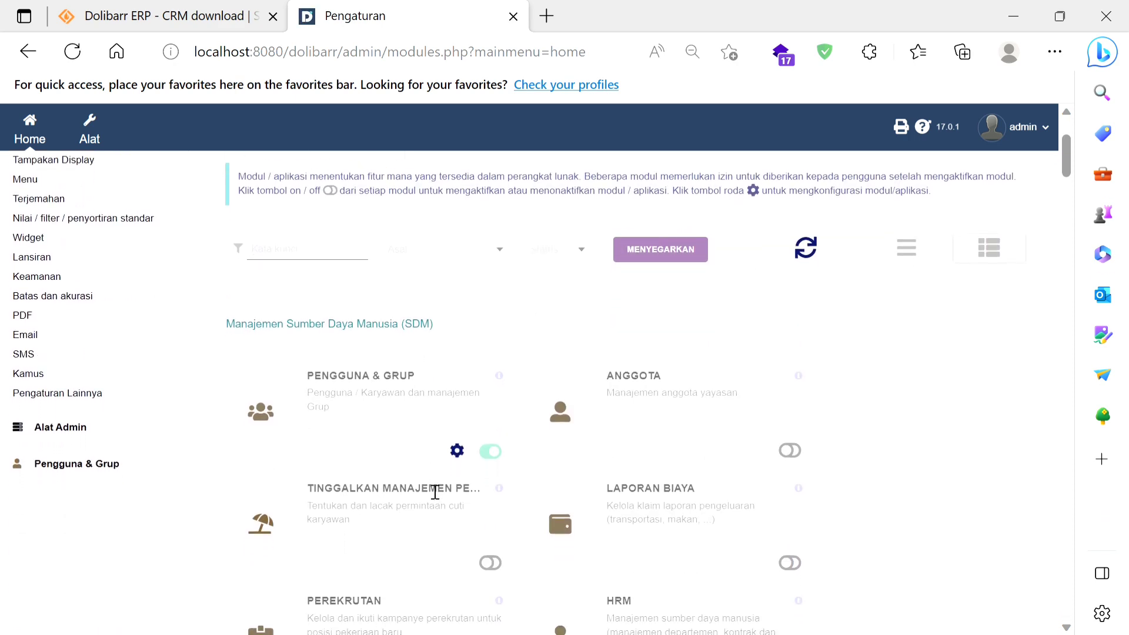
scroll(435, 493, "down", 1)
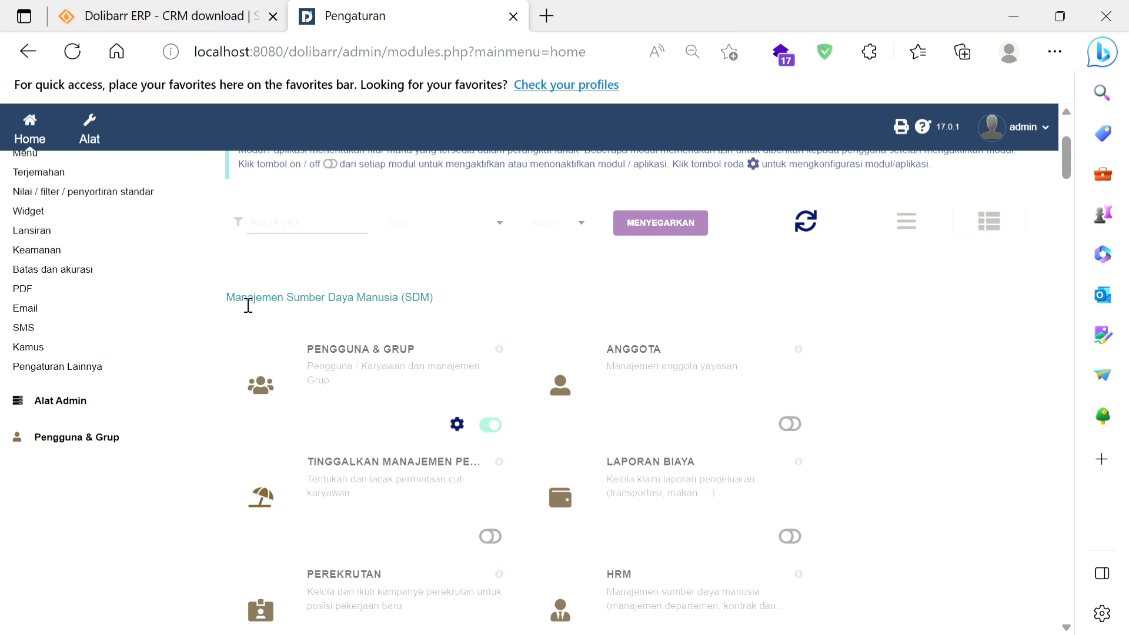
Step: Review the module groups for human resources (SDM), customer relations (CRM), vendor relations (VRM) and finance (Modul Keuangan)
left_click_drag(229, 298, 410, 292)
scroll(410, 291, "down", 1)
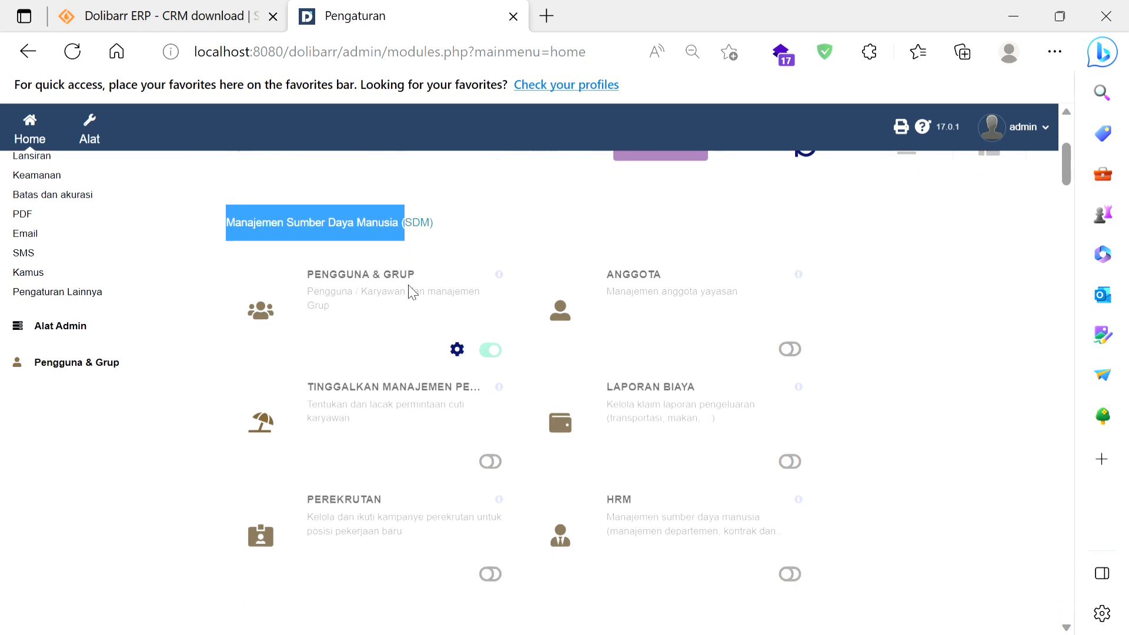
scroll(411, 291, "down", 5)
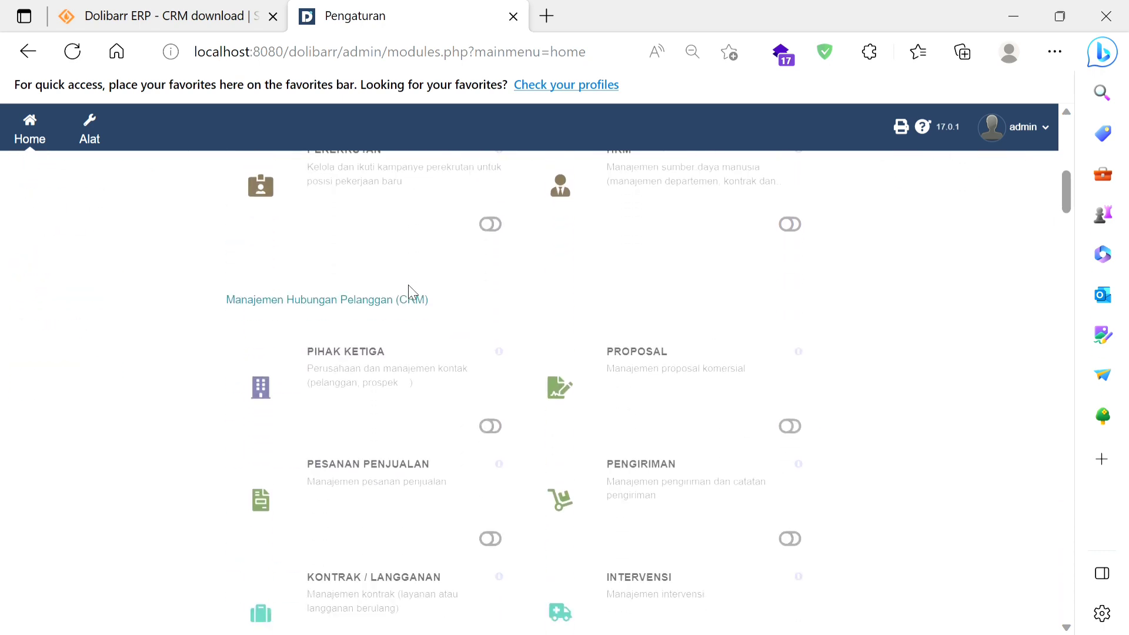
left_click_drag(287, 307, 391, 301)
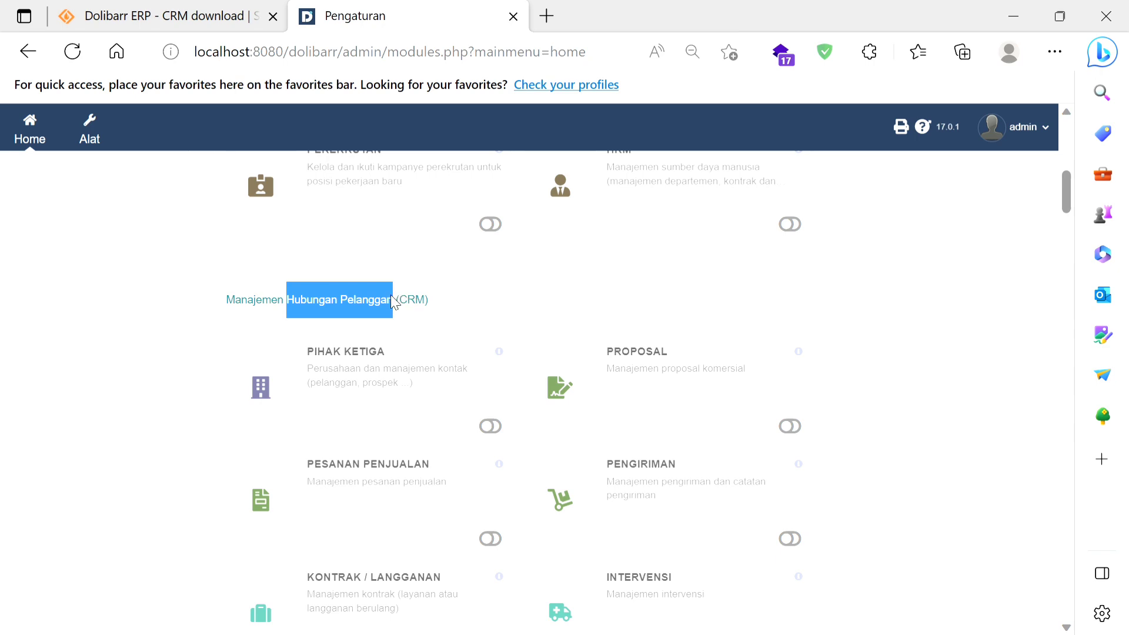
left_click(439, 305)
scroll(441, 307, "down", 4)
scroll(441, 307, "down", 5)
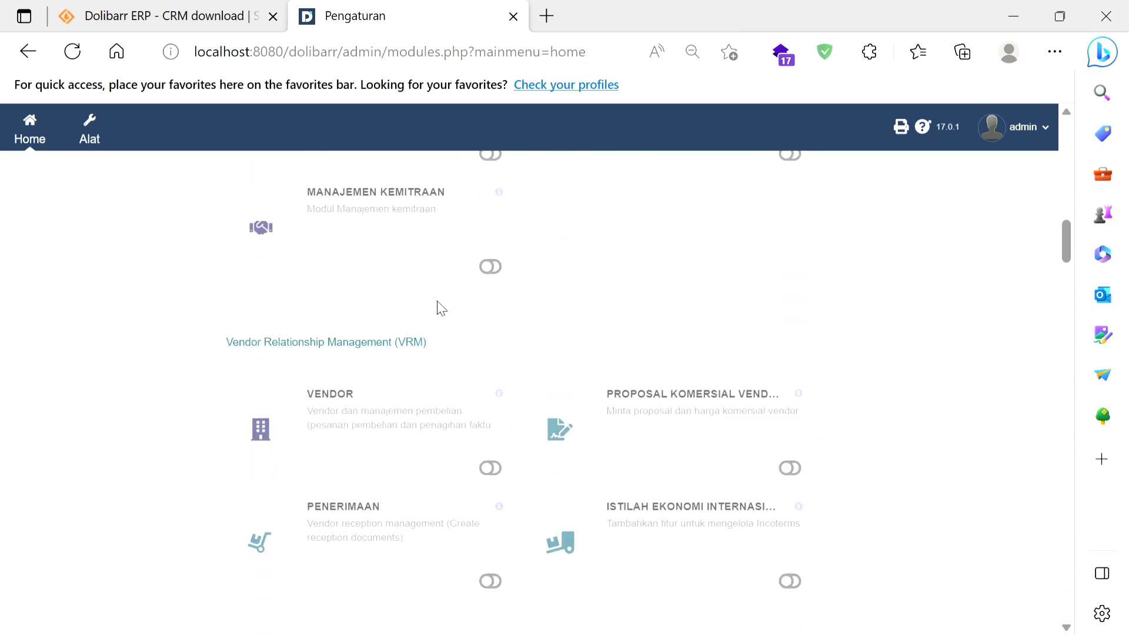
triple_click(484, 323)
scroll(484, 323, "down", 5)
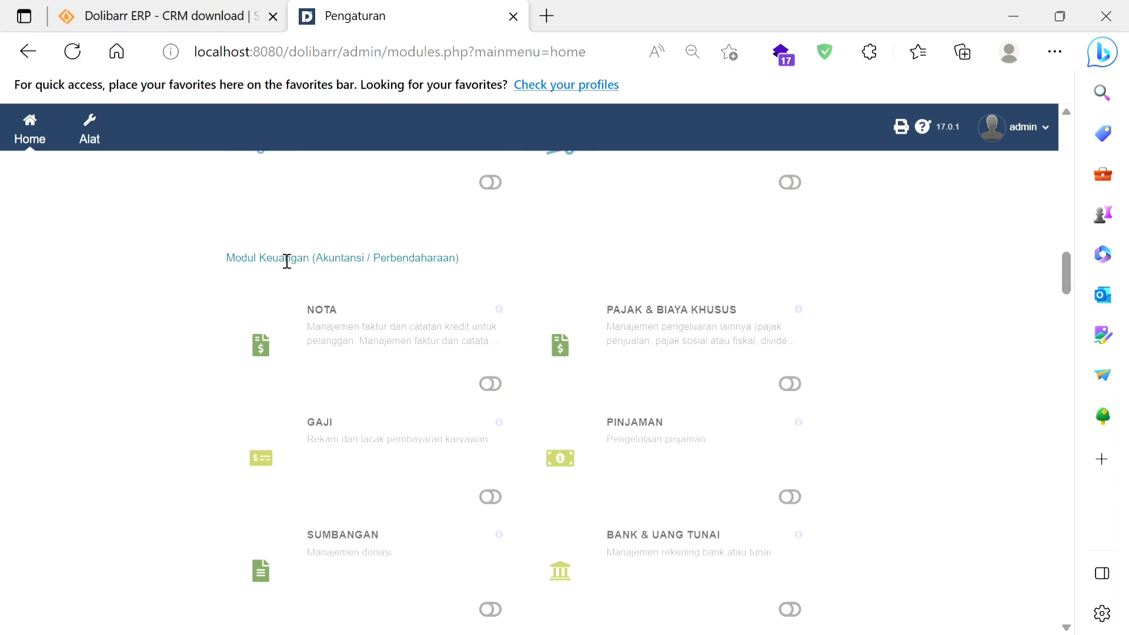
Step: Review the module groups for product management (PM), collaborative projects, electronic content (ECM), multi-module tools and websites
scroll(376, 261, "down", 5)
scroll(376, 261, "down", 6)
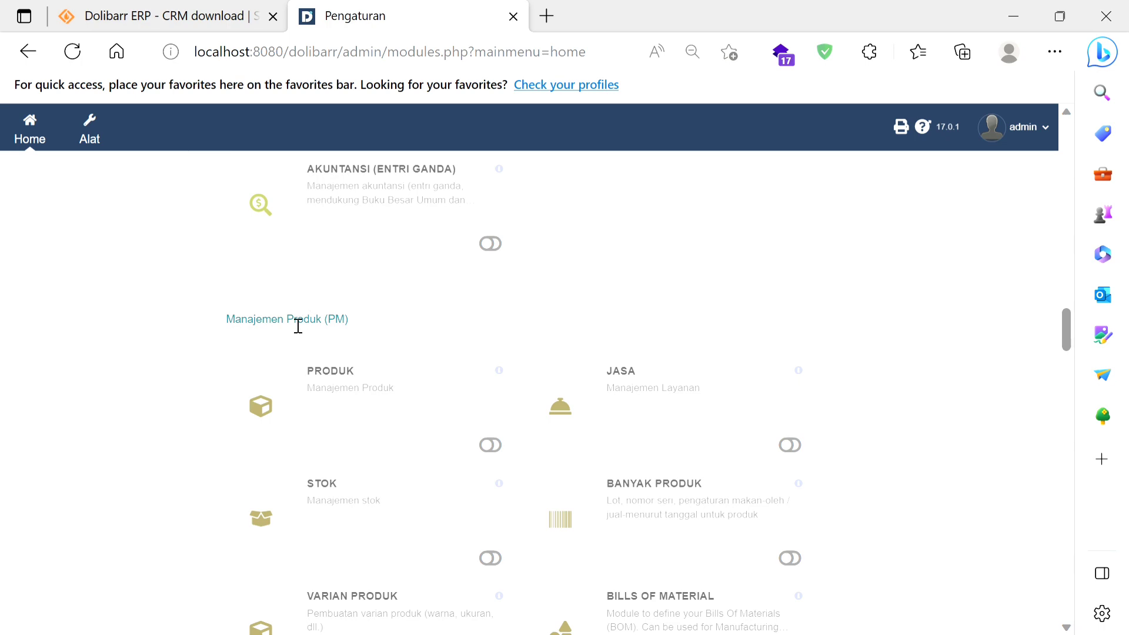
scroll(370, 312, "down", 4)
scroll(374, 313, "down", 5)
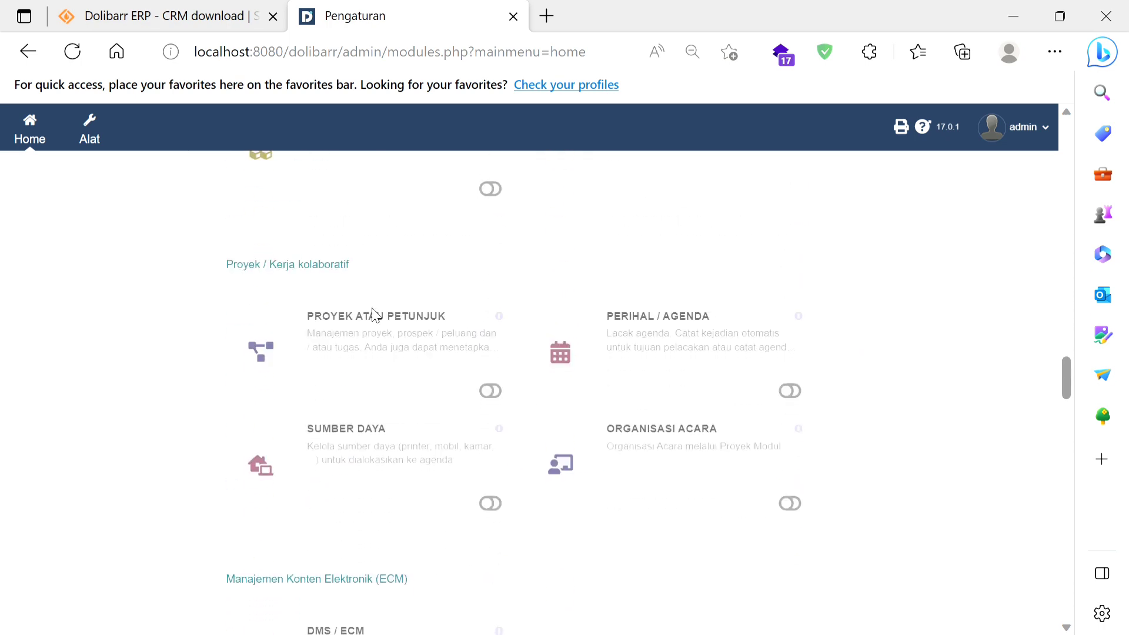
scroll(306, 293, "down", 5)
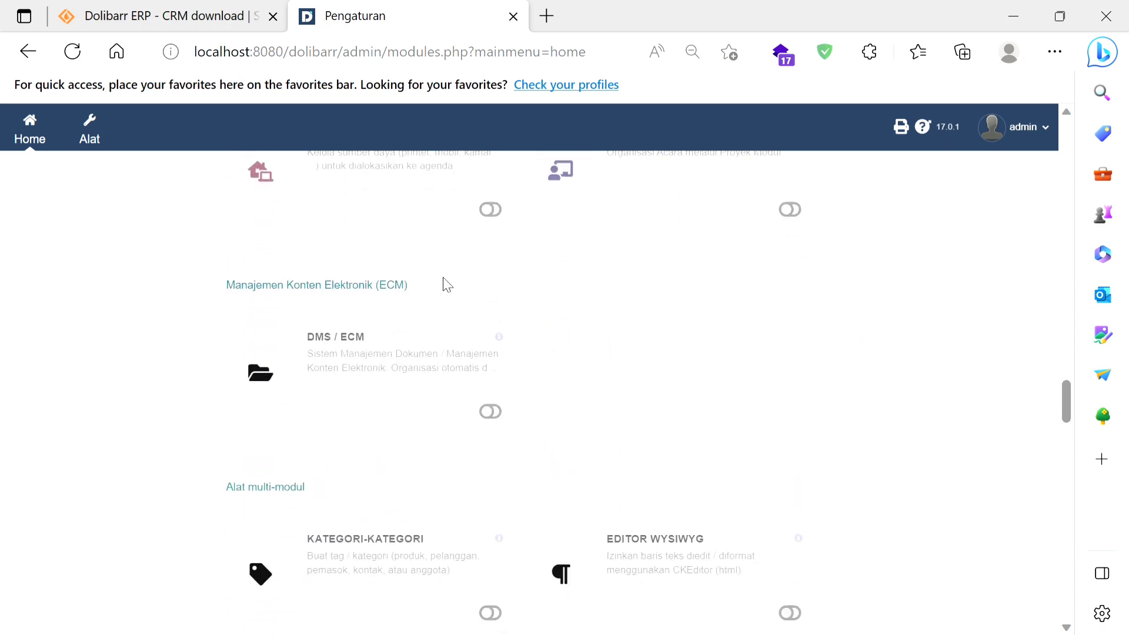
scroll(441, 299, "down", 4)
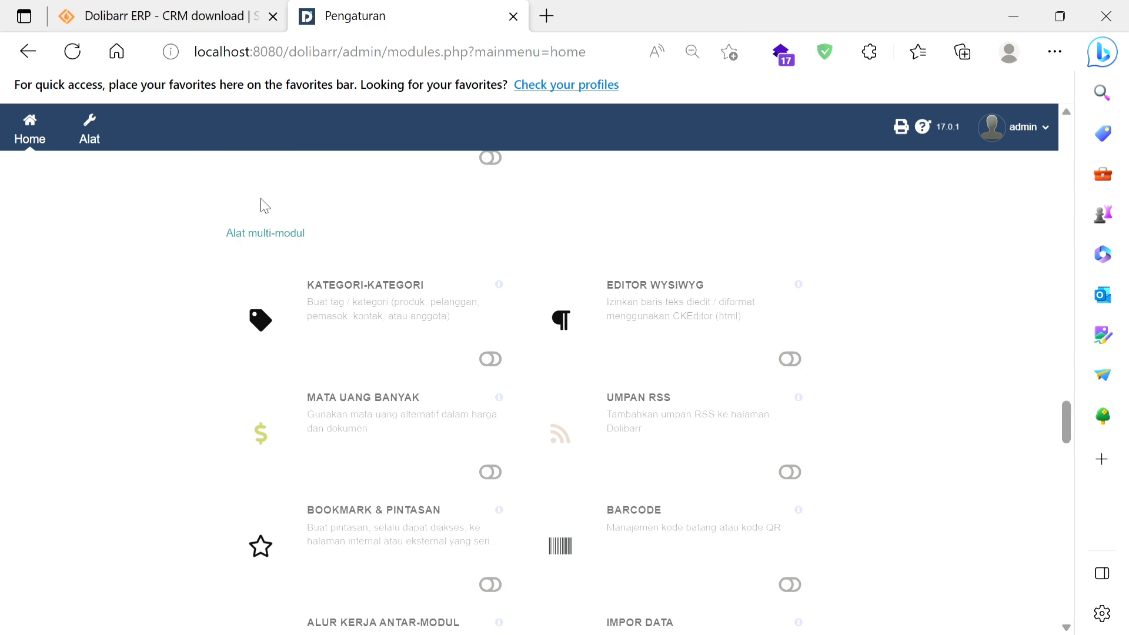
scroll(416, 344, "down", 2)
scroll(421, 346, "down", 6)
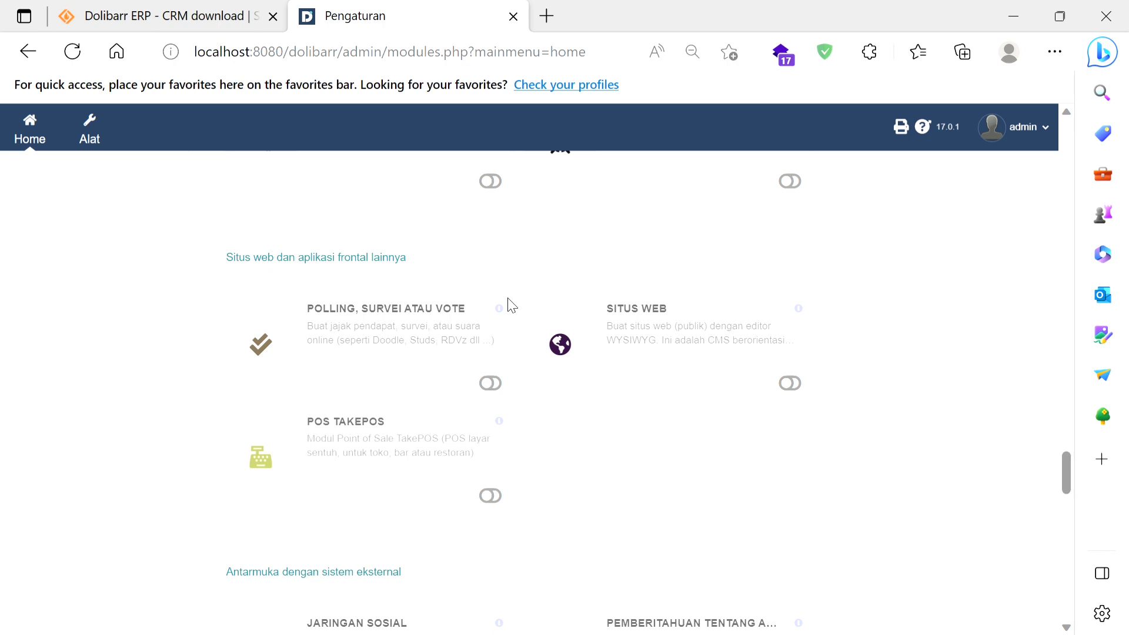
Step: Examine the Antarmuka dengan sistem eksternal modules, from Jaringan Sosial through the payment and printing integrations
scroll(511, 305, "down", 2)
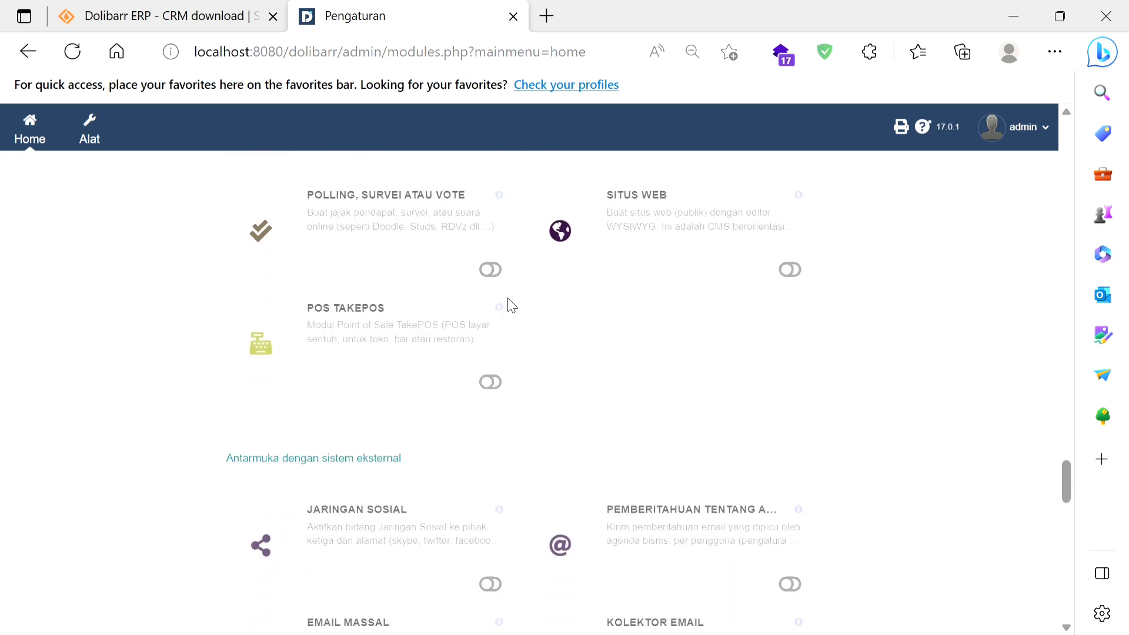
scroll(675, 360, "down", 2)
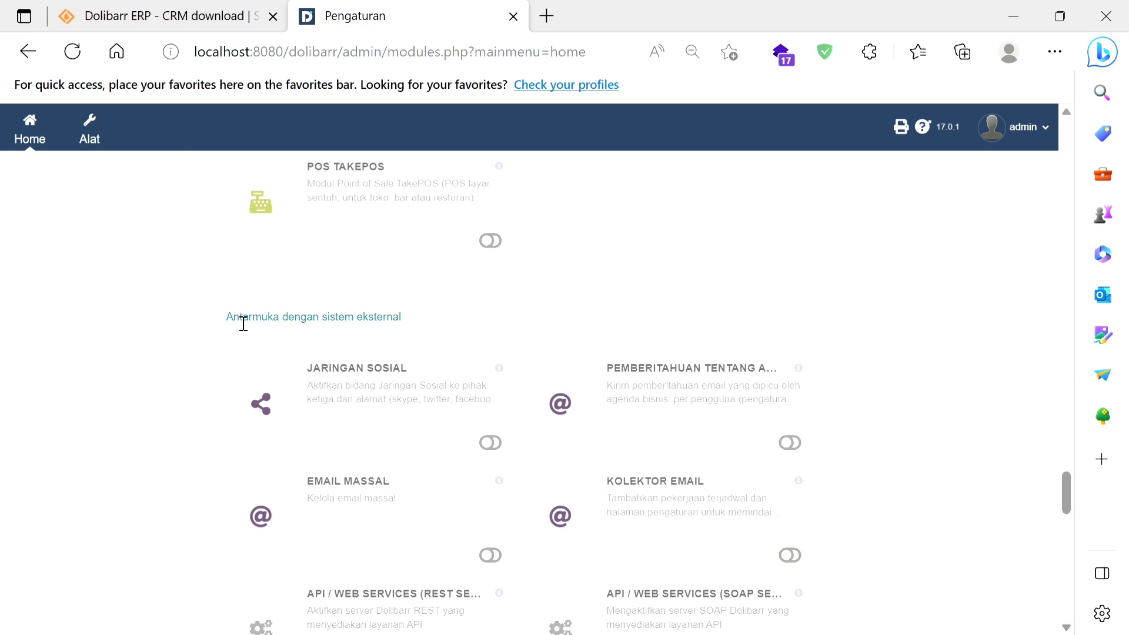
scroll(506, 320, "down", 7)
scroll(509, 323, "up", 3)
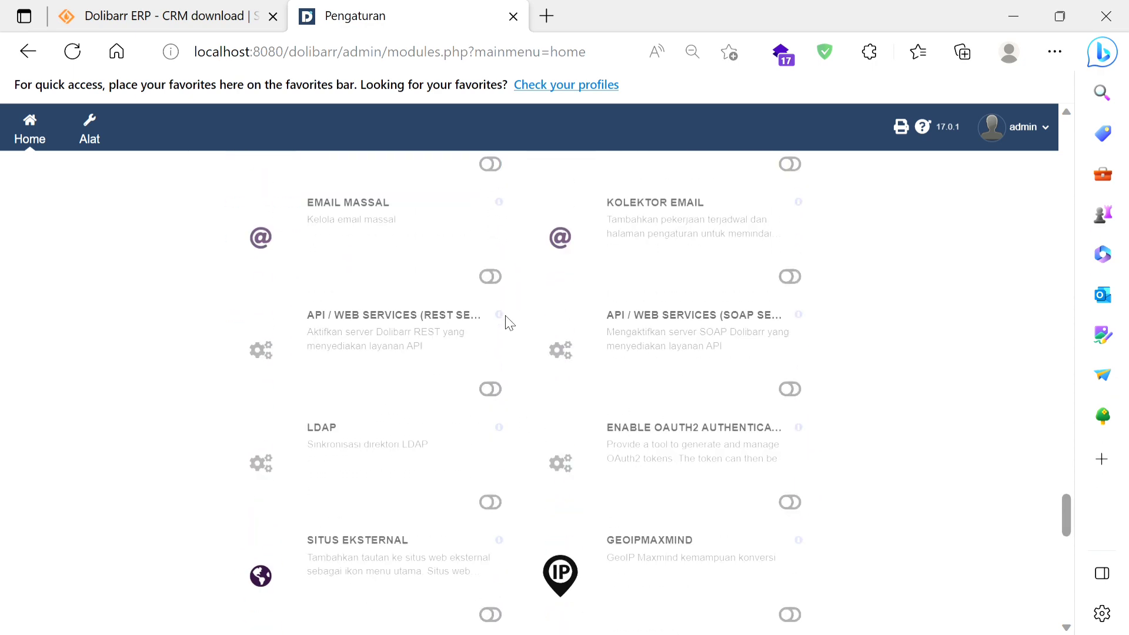
scroll(509, 323, "up", 2)
scroll(510, 323, "up", 1)
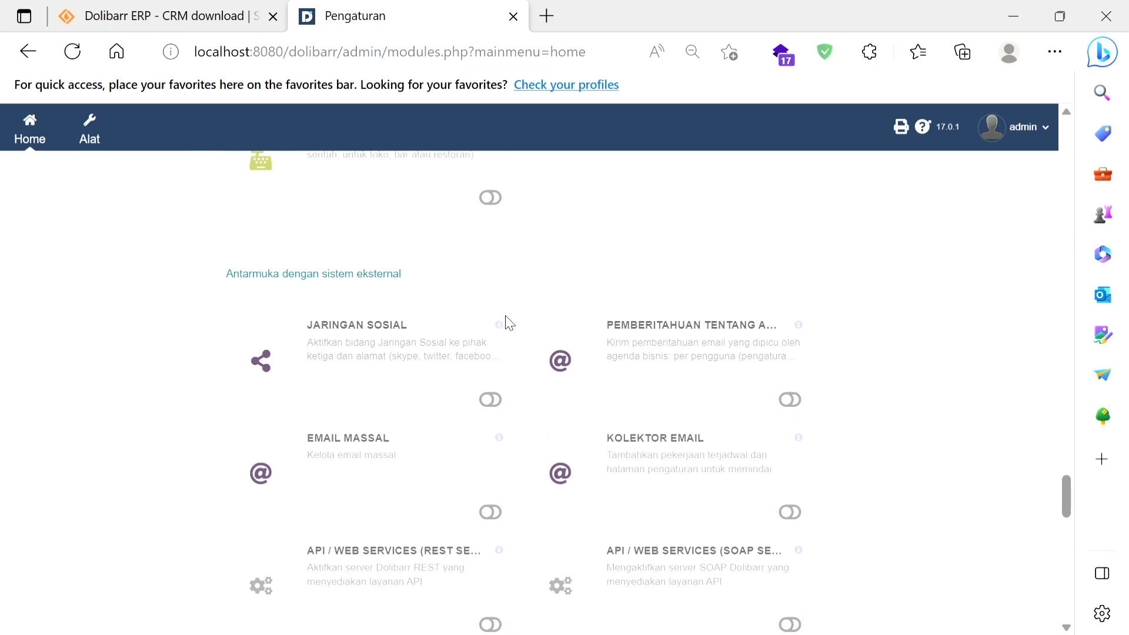
scroll(509, 323, "down", 2)
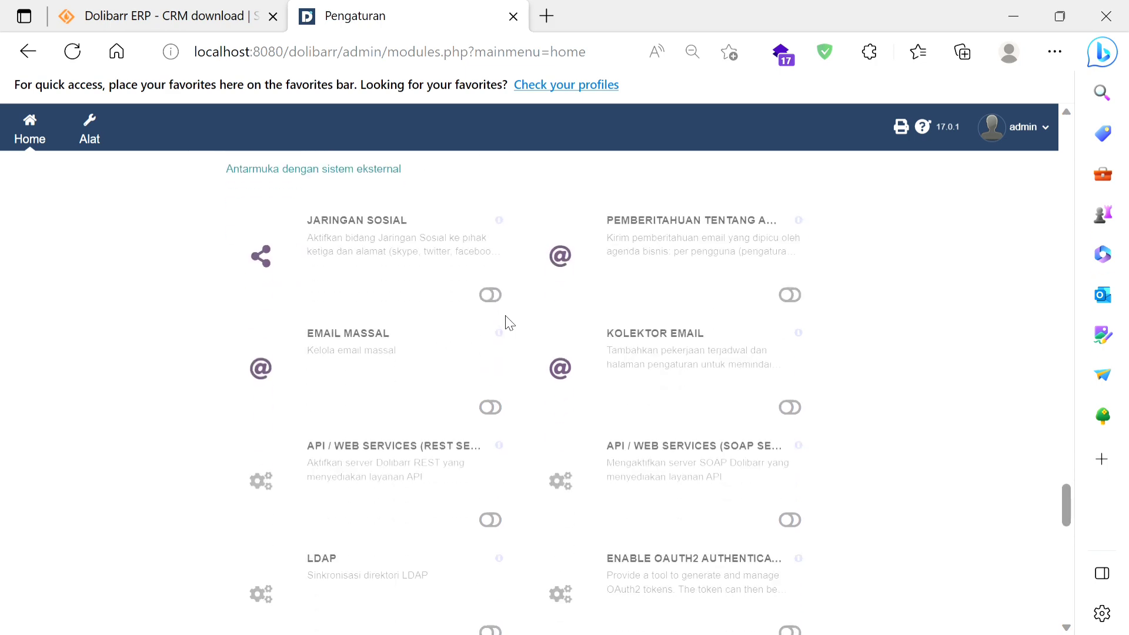
scroll(509, 322, "down", 5)
scroll(510, 323, "down", 10)
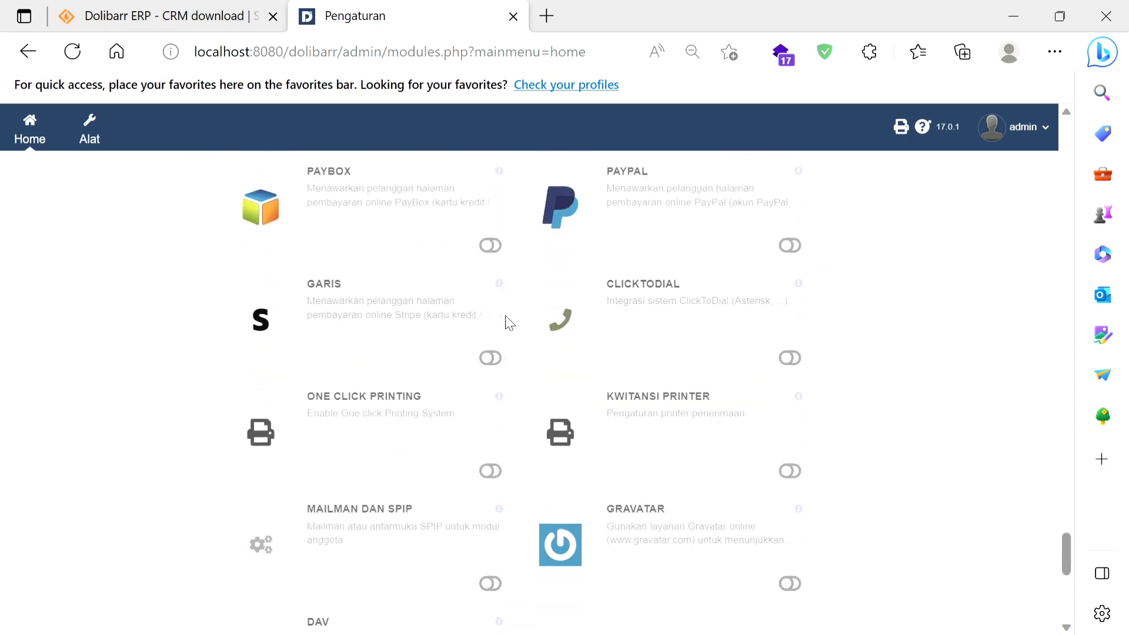
Step: Look over the module list again from the SDM group down to the Manajemen Produk (PM) group
scroll(509, 323, "up", 15)
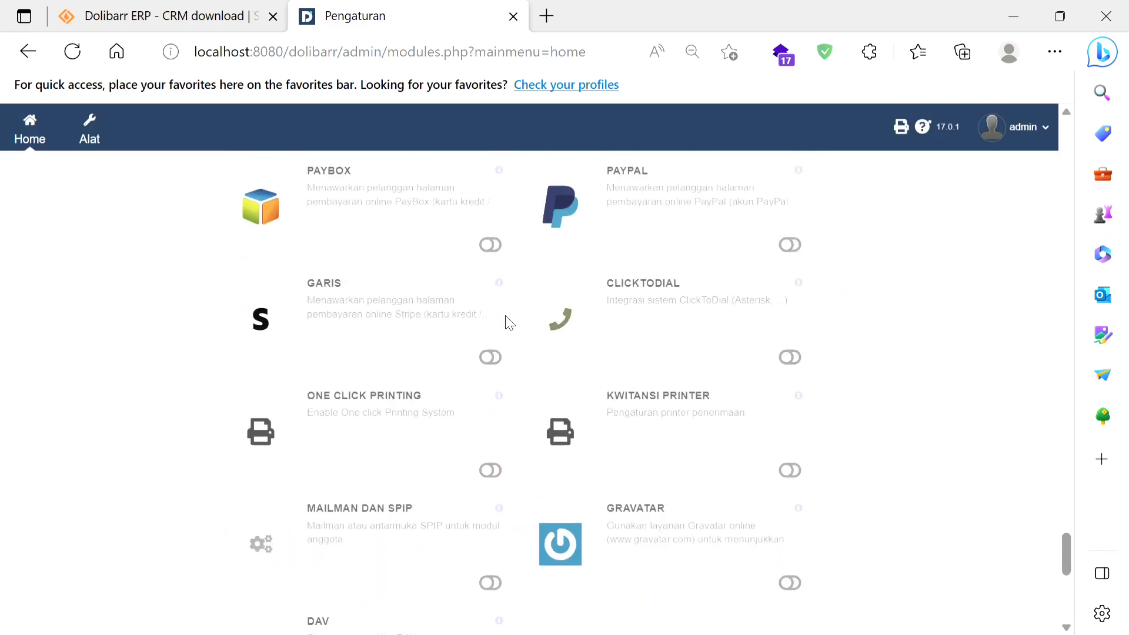
scroll(509, 323, "up", 15)
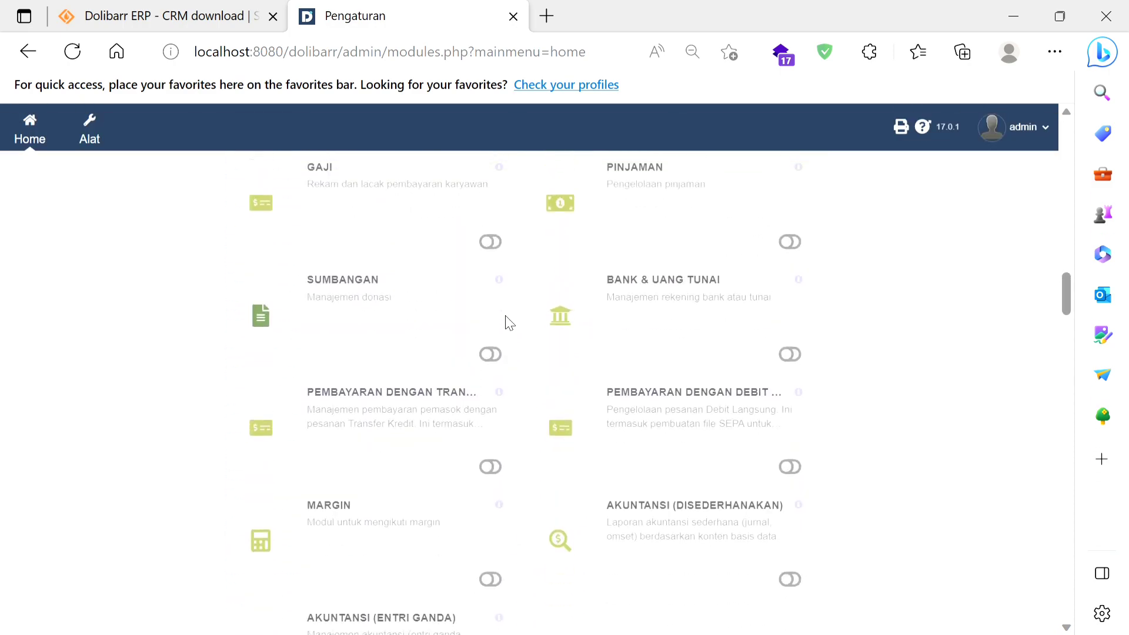
scroll(509, 323, "down", 5)
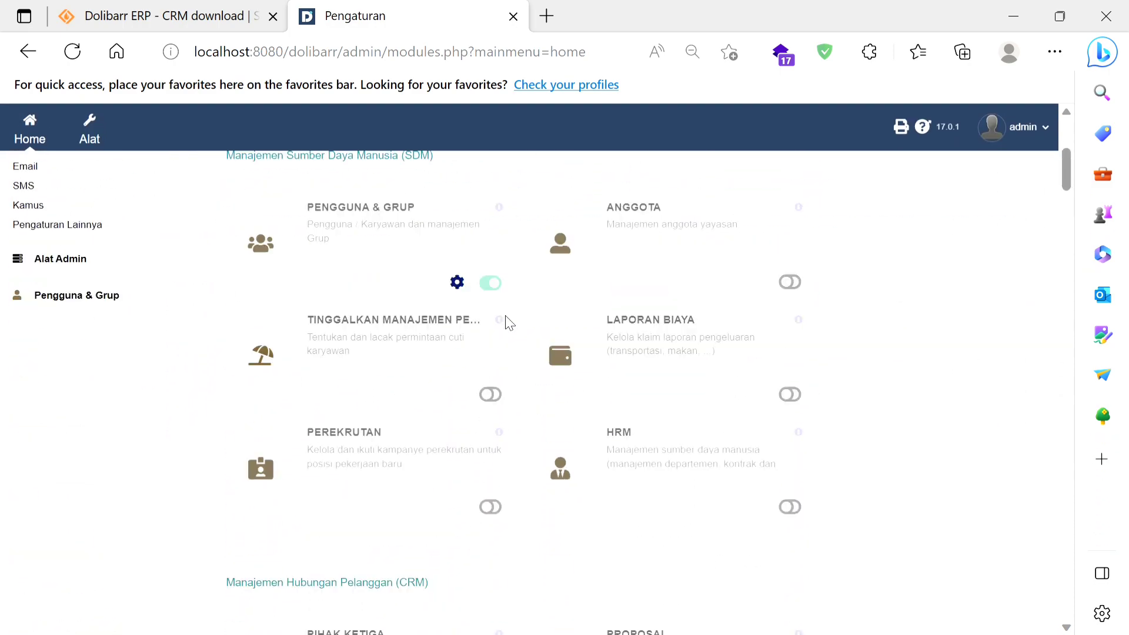
scroll(510, 323, "down", 5)
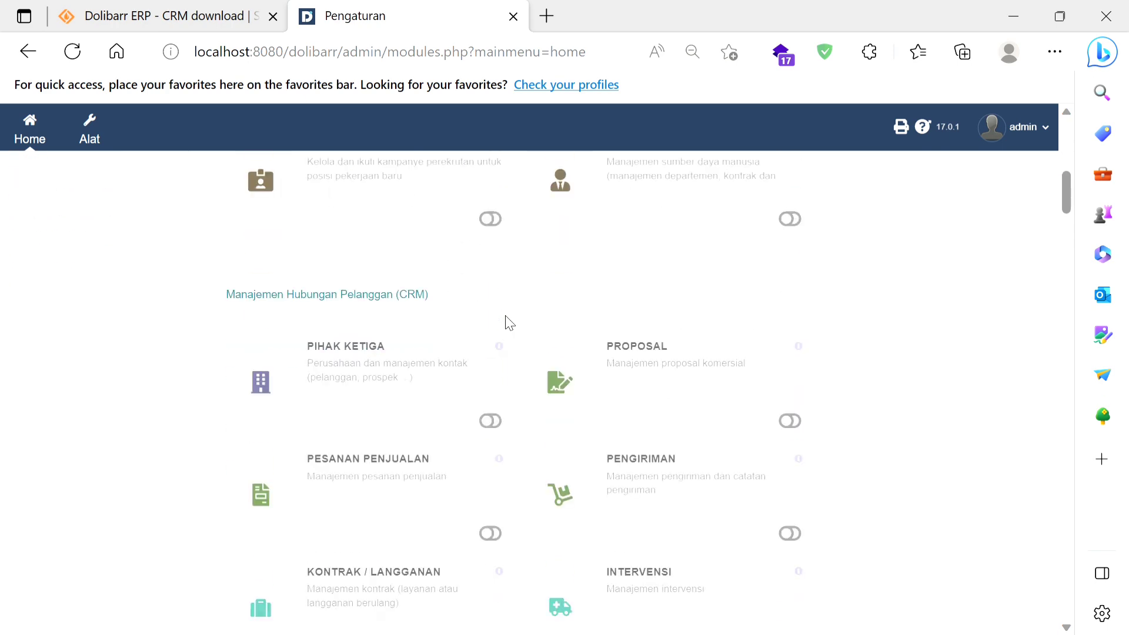
scroll(510, 322, "down", 12)
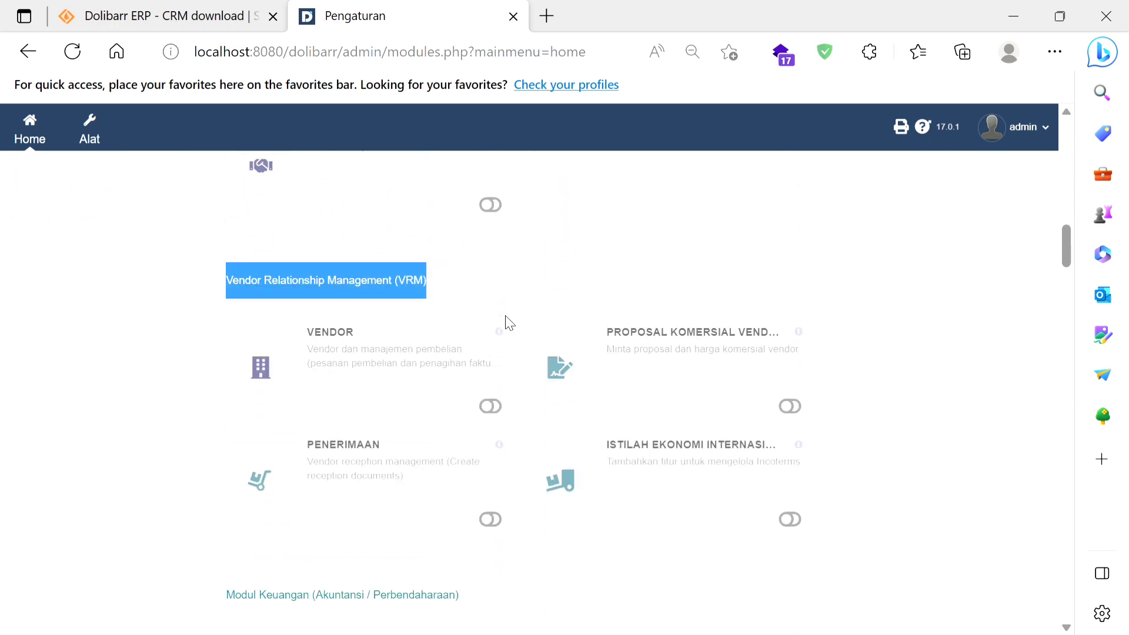
scroll(510, 323, "down", 18)
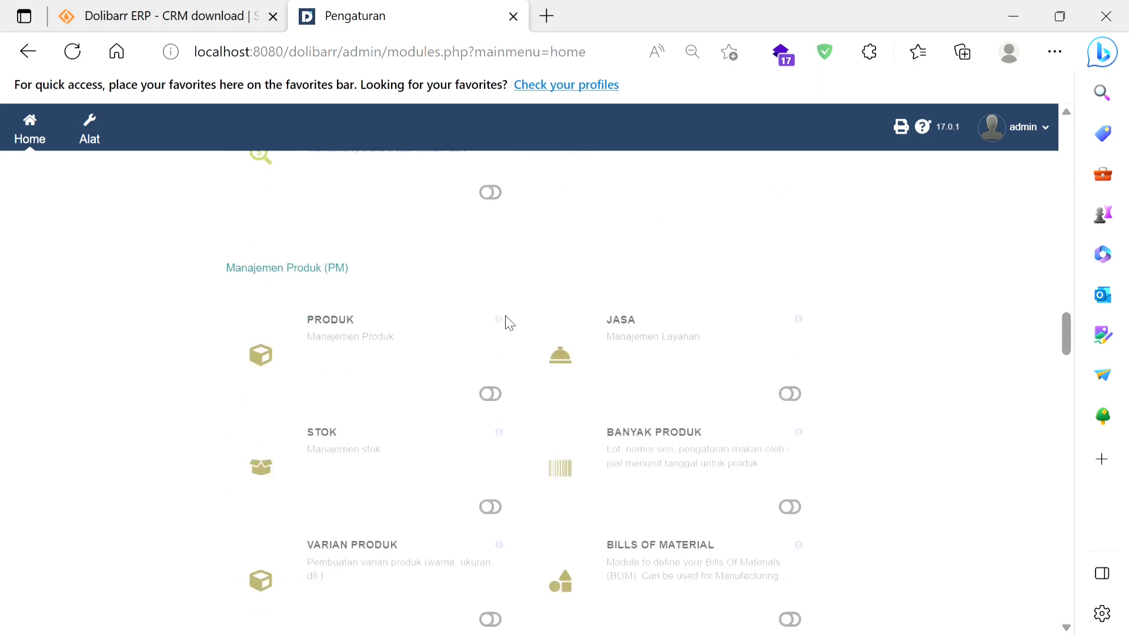
scroll(510, 323, "down", 1)
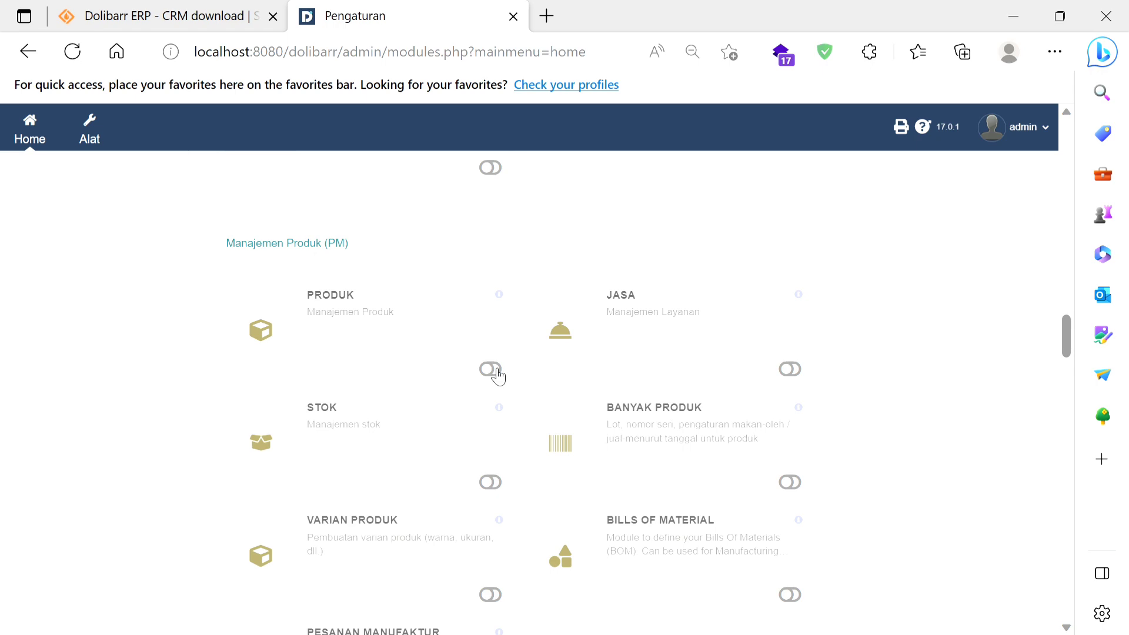
Step: Enable the Pihak Ketiga module in the Manajemen Hubungan Pelanggan (CRM) group
scroll(498, 376, "up", 20)
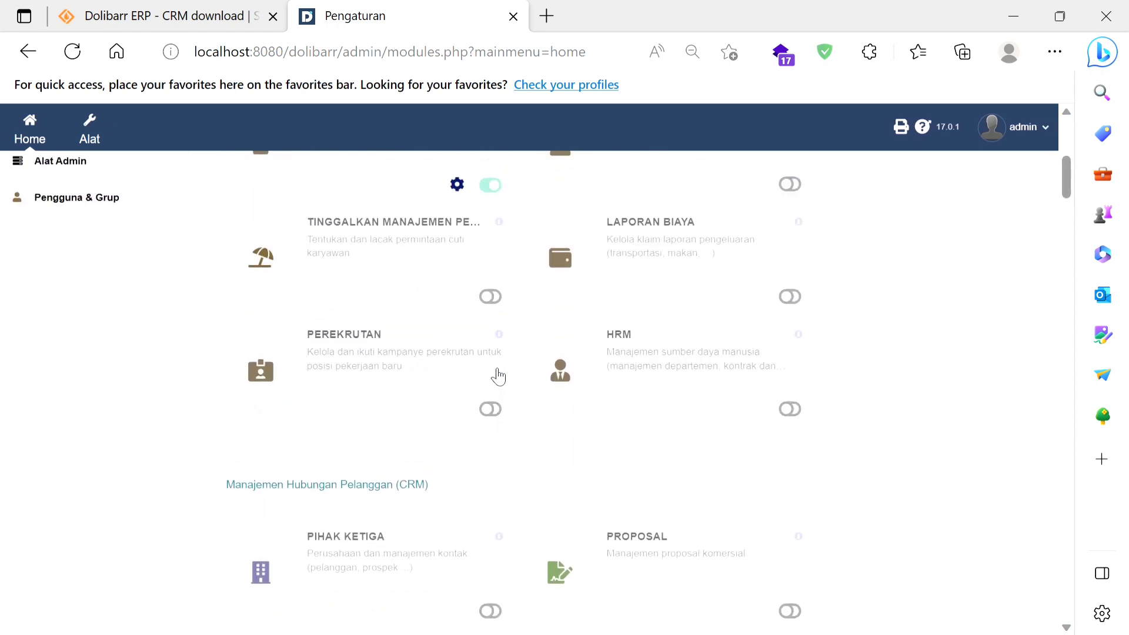
scroll(498, 375, "down", 5)
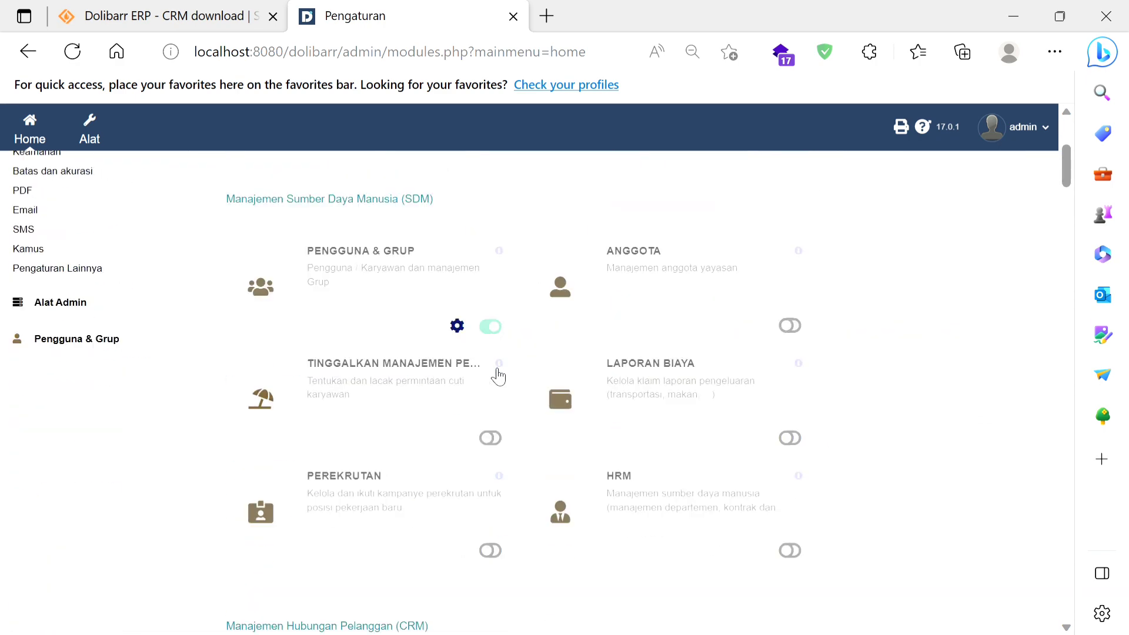
scroll(364, 309, "down", 5)
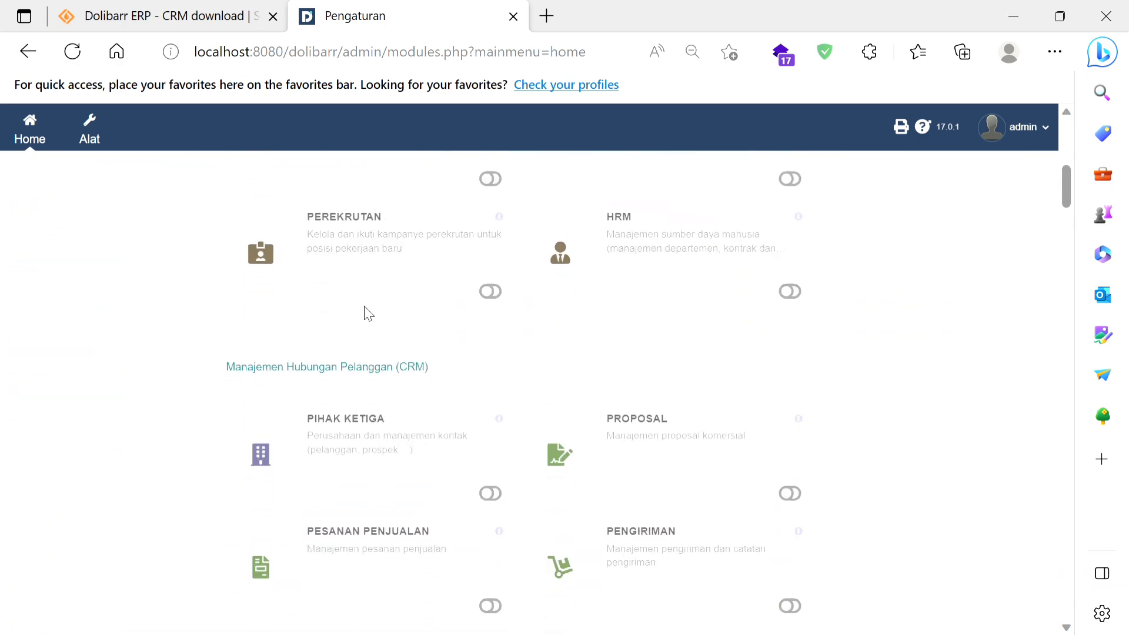
scroll(365, 312, "down", 4)
scroll(369, 314, "up", 2)
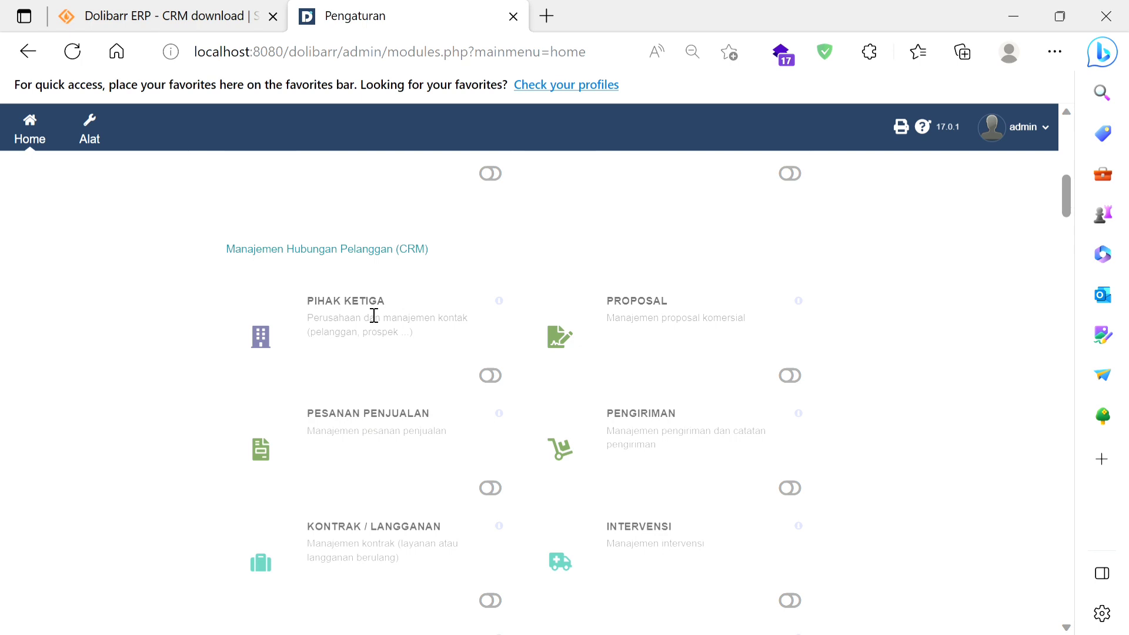
left_click(492, 378)
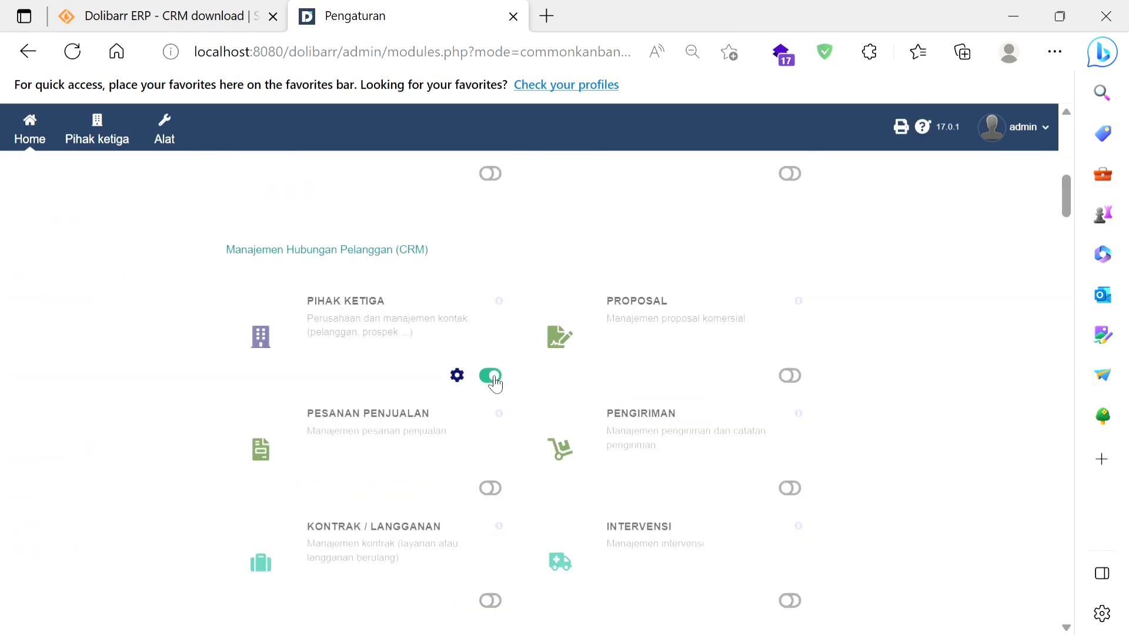
Step: Enable the Produk and Stok modules in the Manajemen Produk (PM) group
scroll(495, 384, "down", 20)
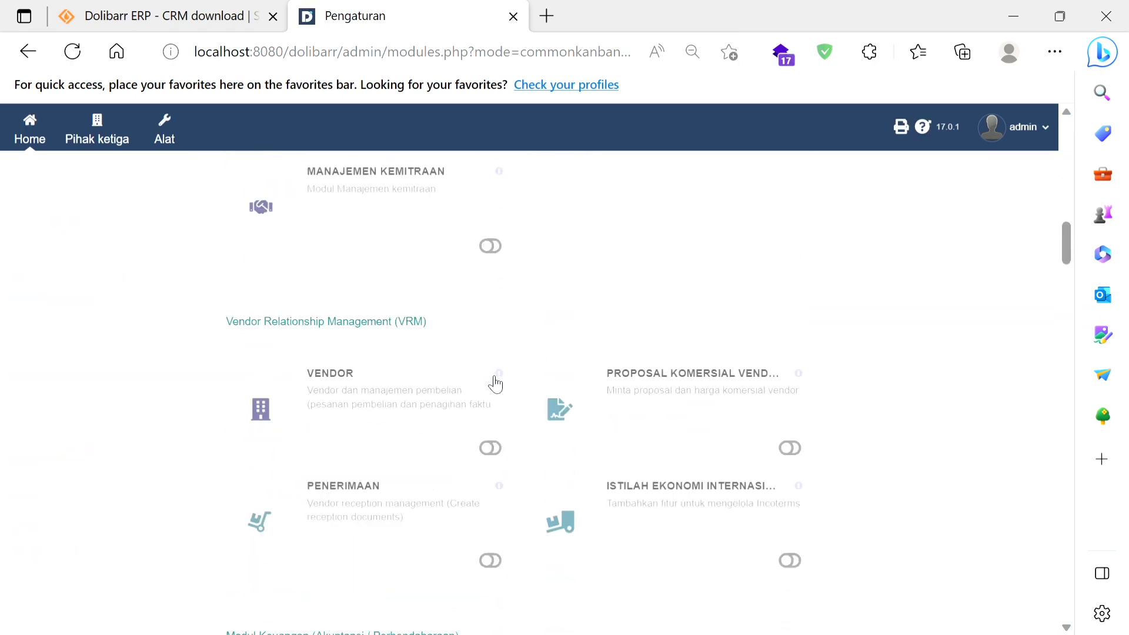
scroll(495, 383, "down", 15)
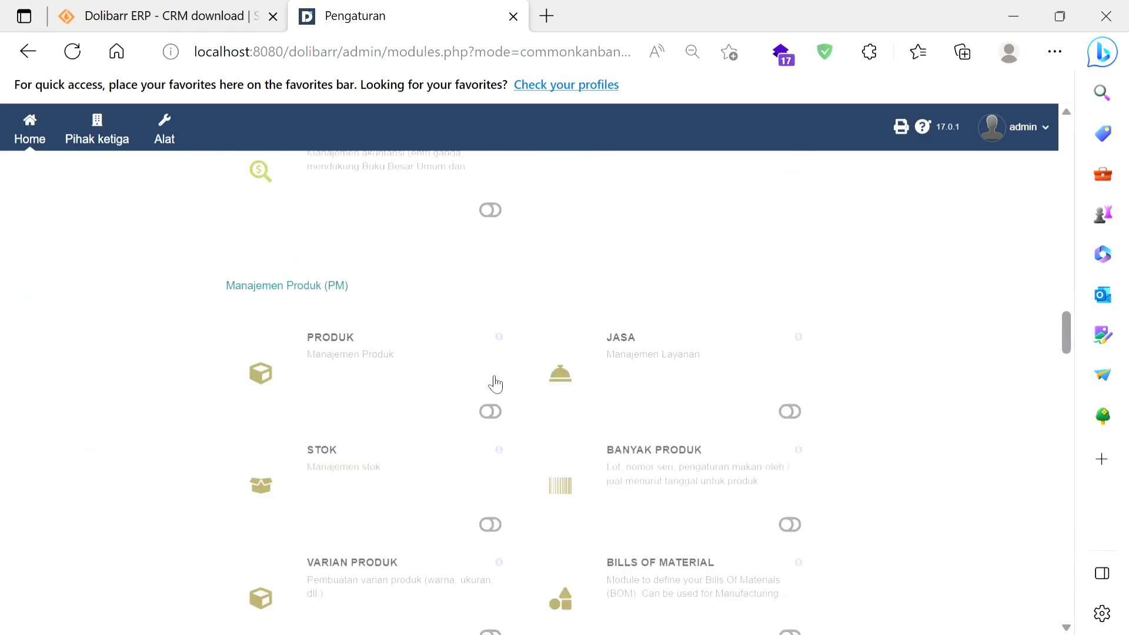
left_click(492, 300)
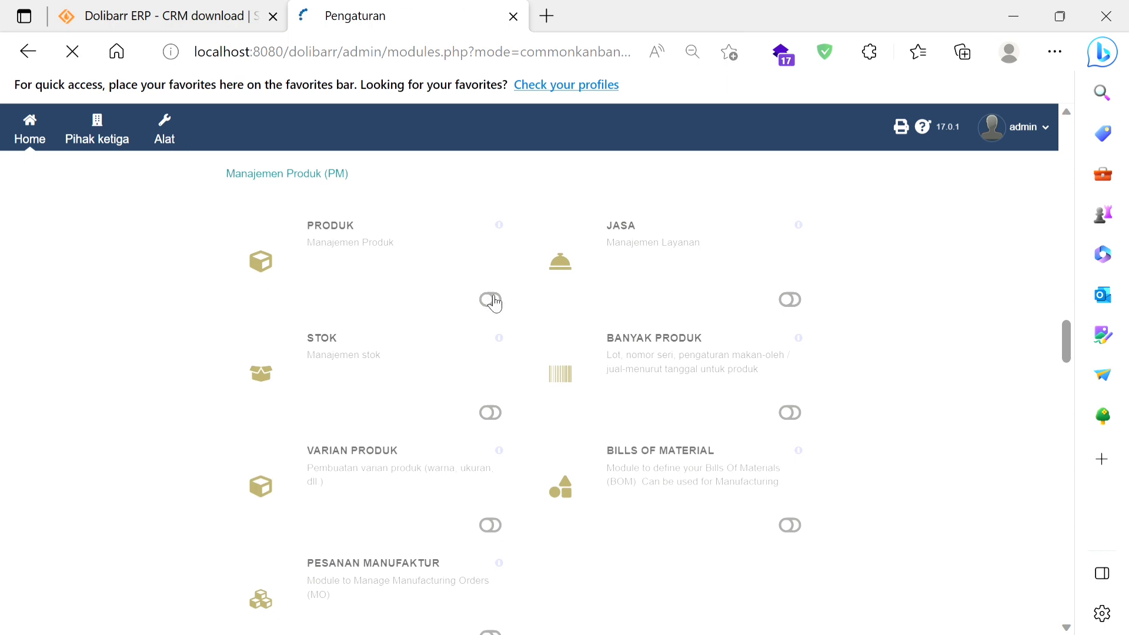
left_click(493, 416)
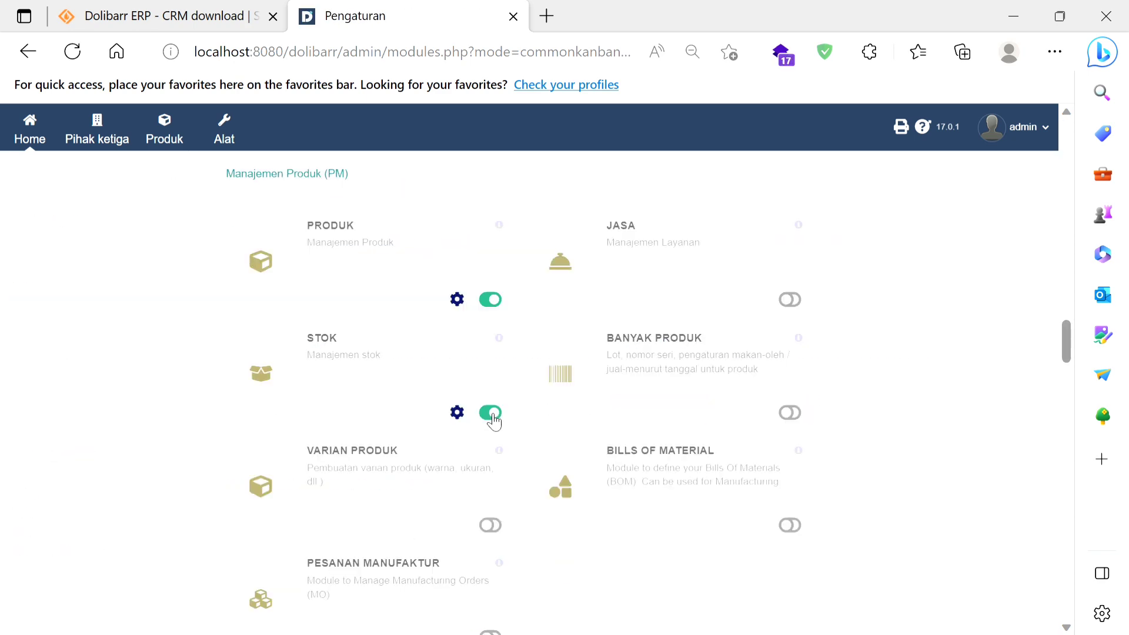
scroll(492, 421, "up", 5)
scroll(493, 421, "up", 15)
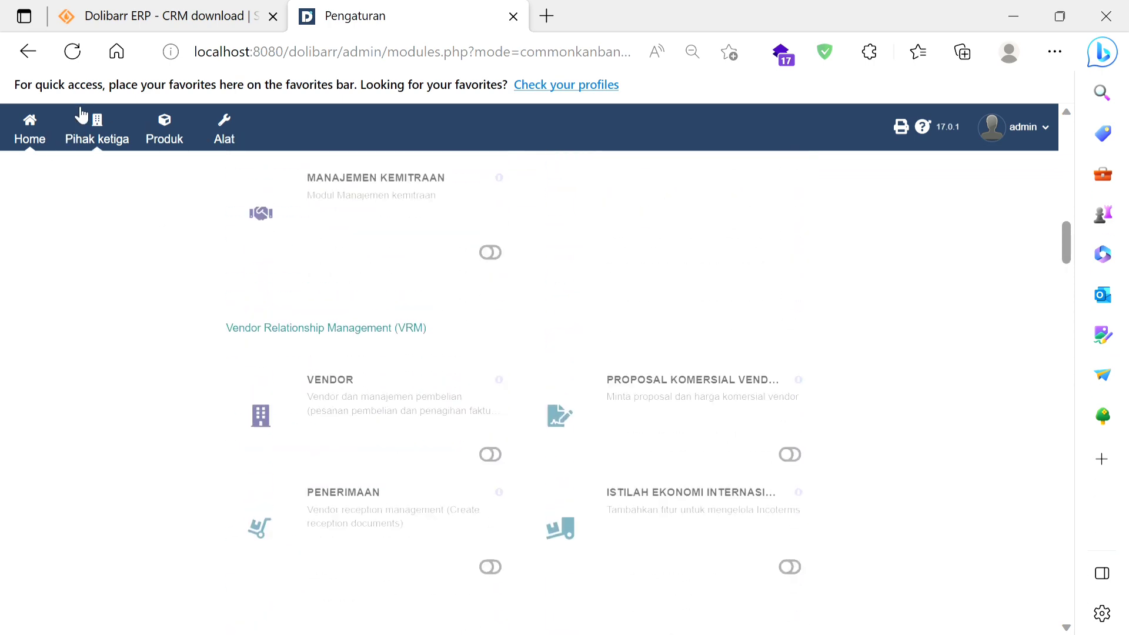
Step: Start a new third-party record (Pihak Ketiga Baru) and enter CV UTAMA RASA as its Nama pihak ketiga
left_click(93, 139)
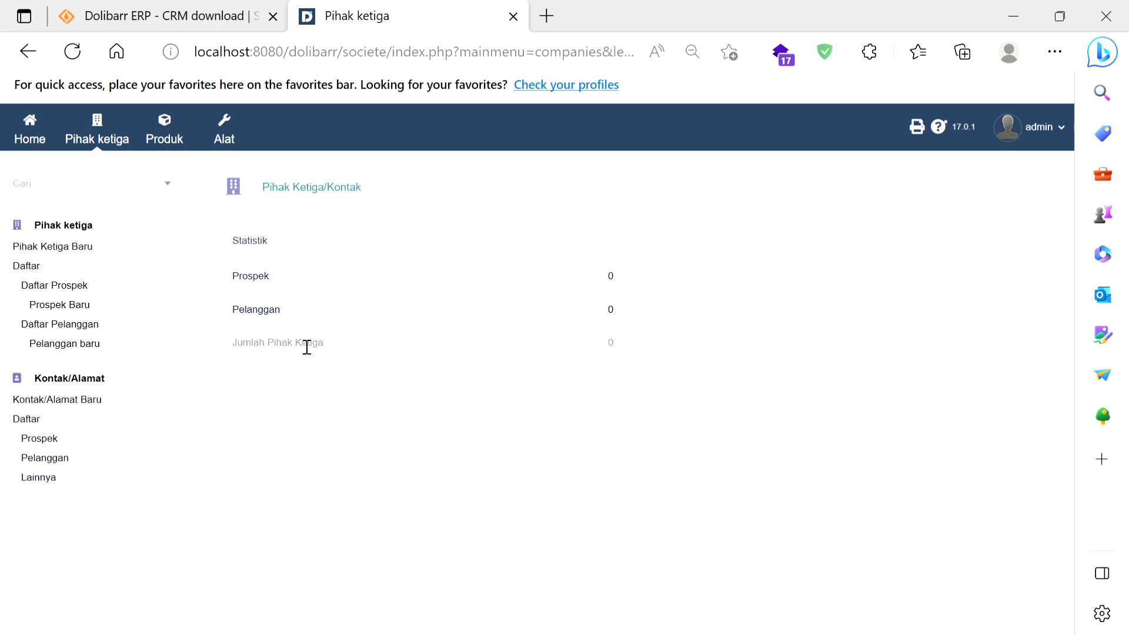
left_click(74, 248)
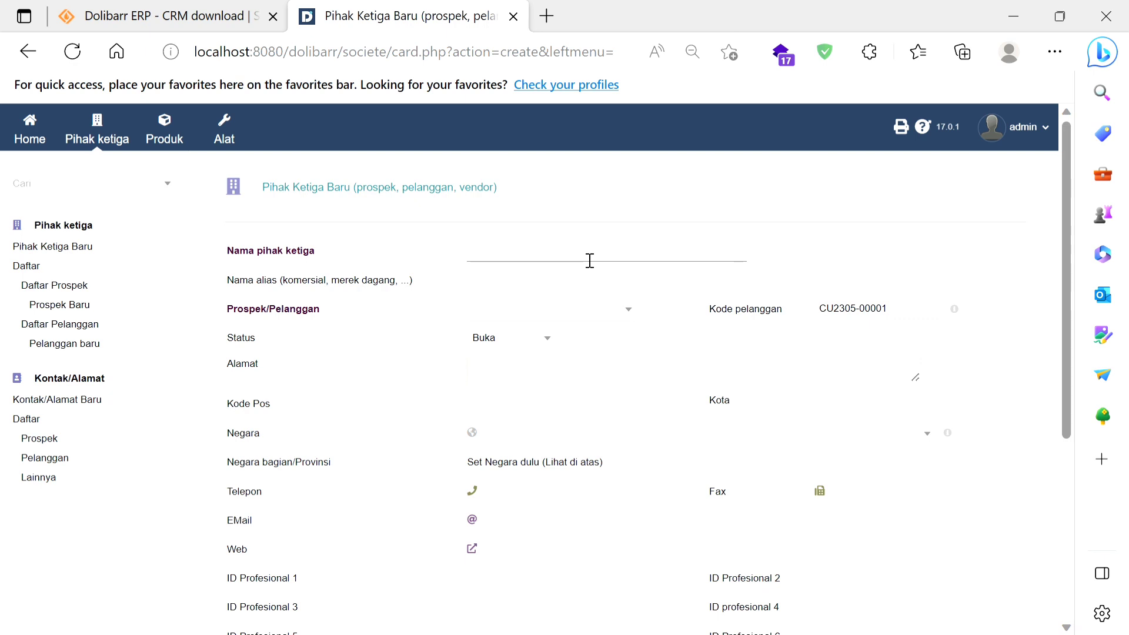
type("CV UTAMA RASA")
left_click(542, 288)
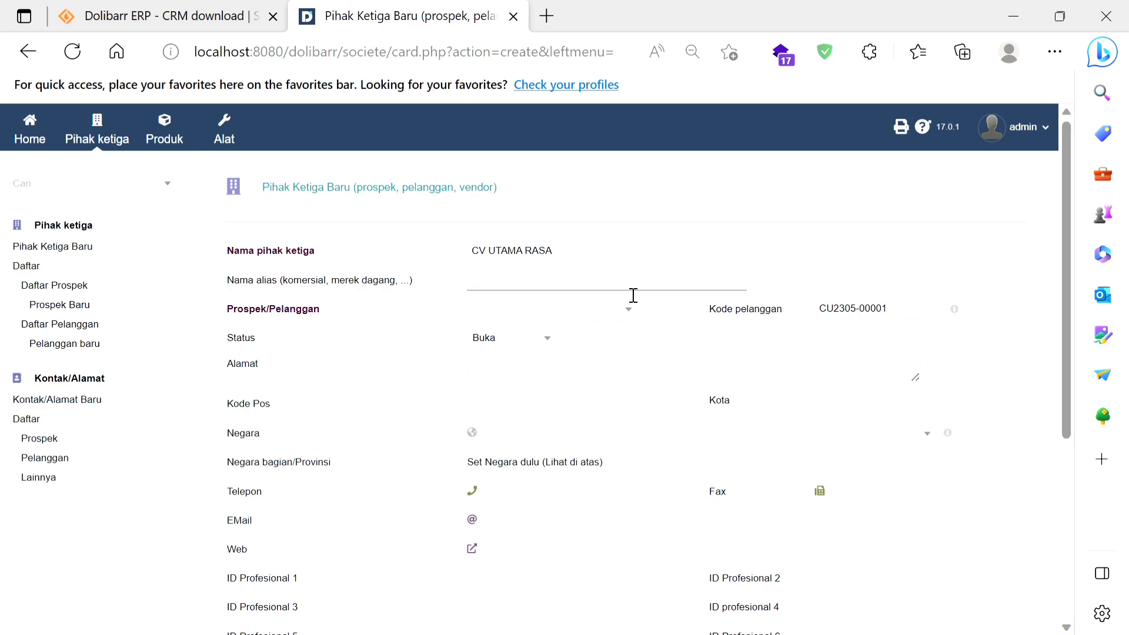
Step: Enter UT as the third party's alias and set its Prospek/Pelanggan type to Pelanggan
type("U")
key("BackSpace")
type("UT")
left_click(576, 318)
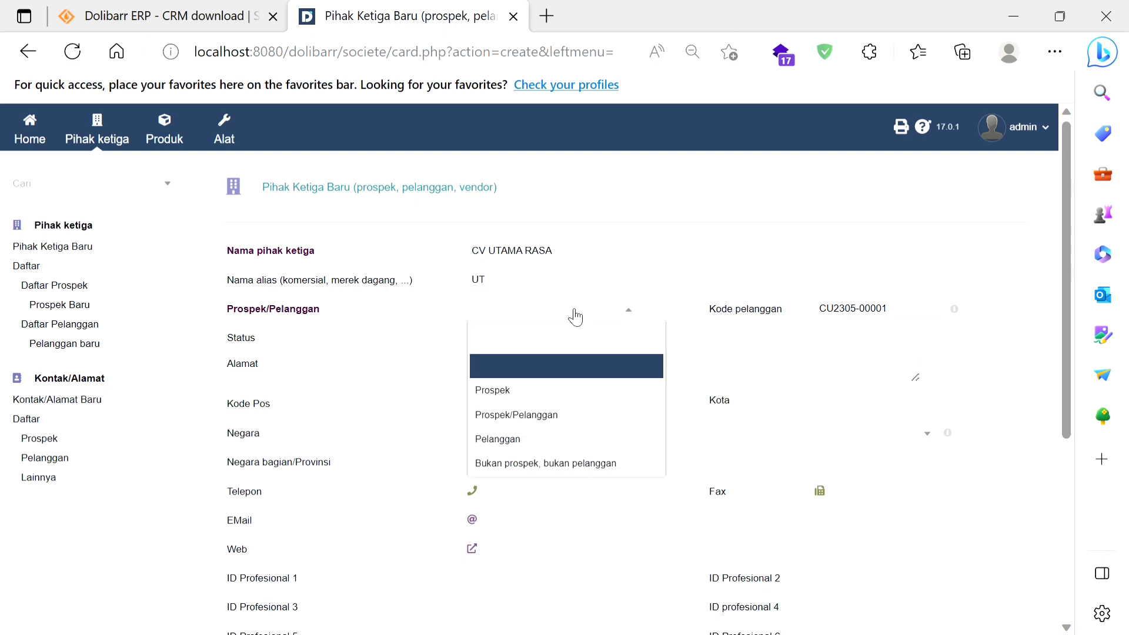
left_click(552, 440)
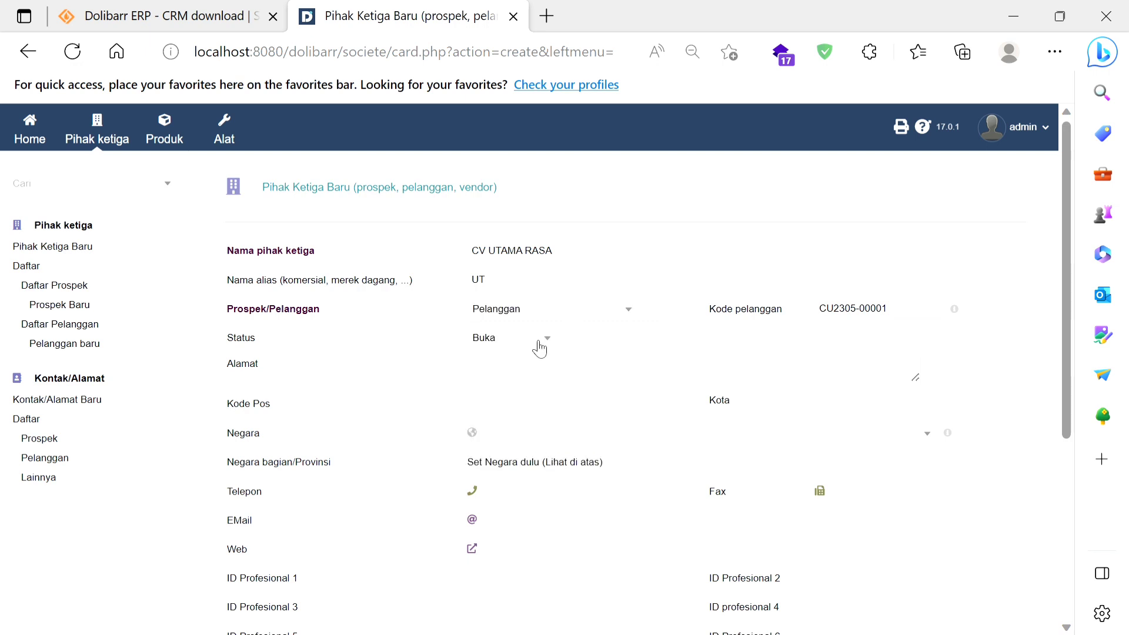
Step: Fill in the third party's address and phone details from the saved autofill entry and enter its e-mail address
left_click(535, 372)
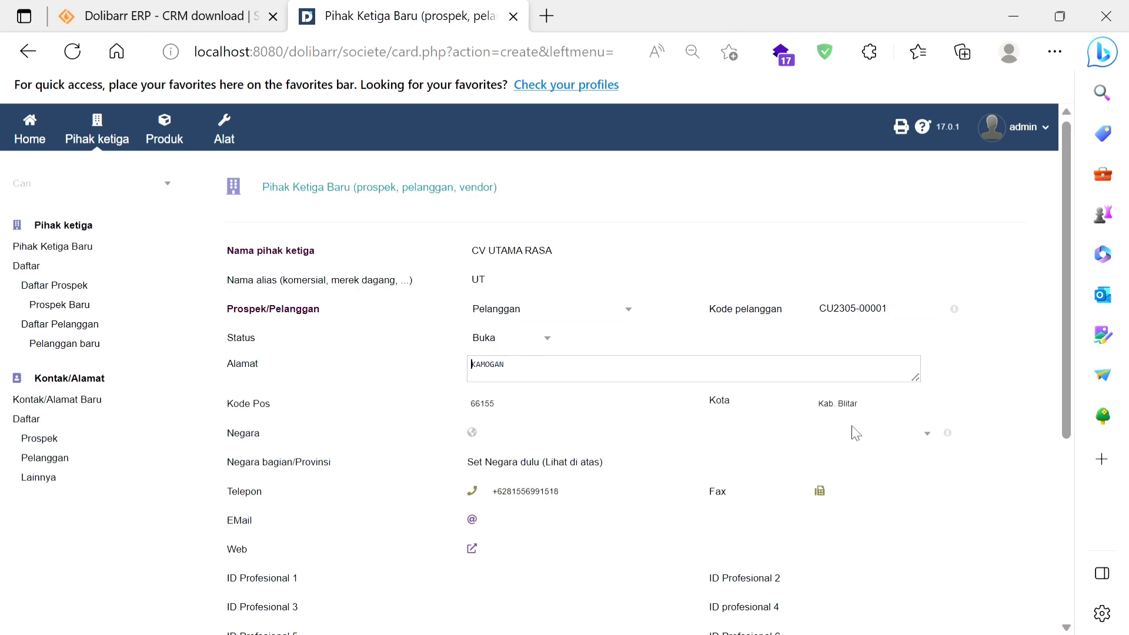
left_click(758, 425)
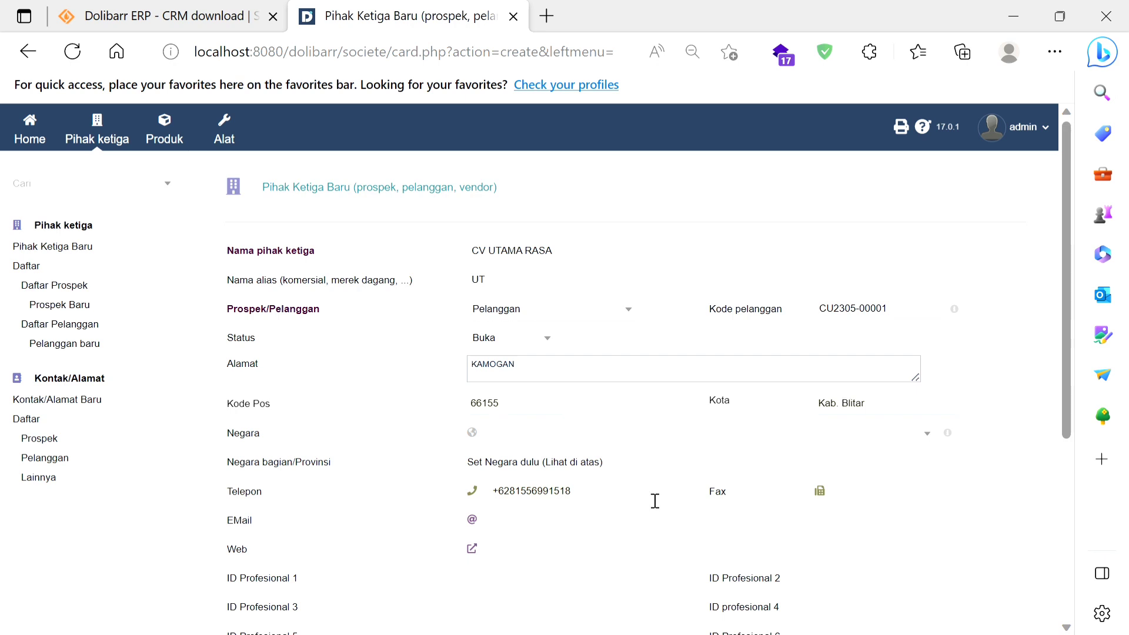
scroll(653, 500, "down", 1)
scroll(652, 500, "down", 2)
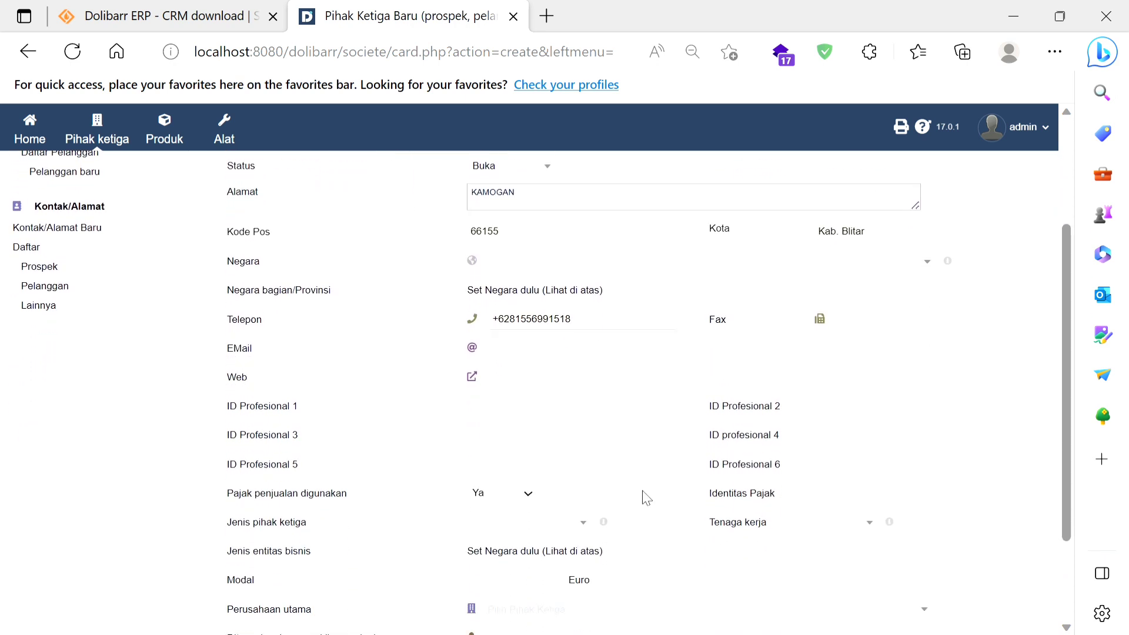
left_click(590, 357)
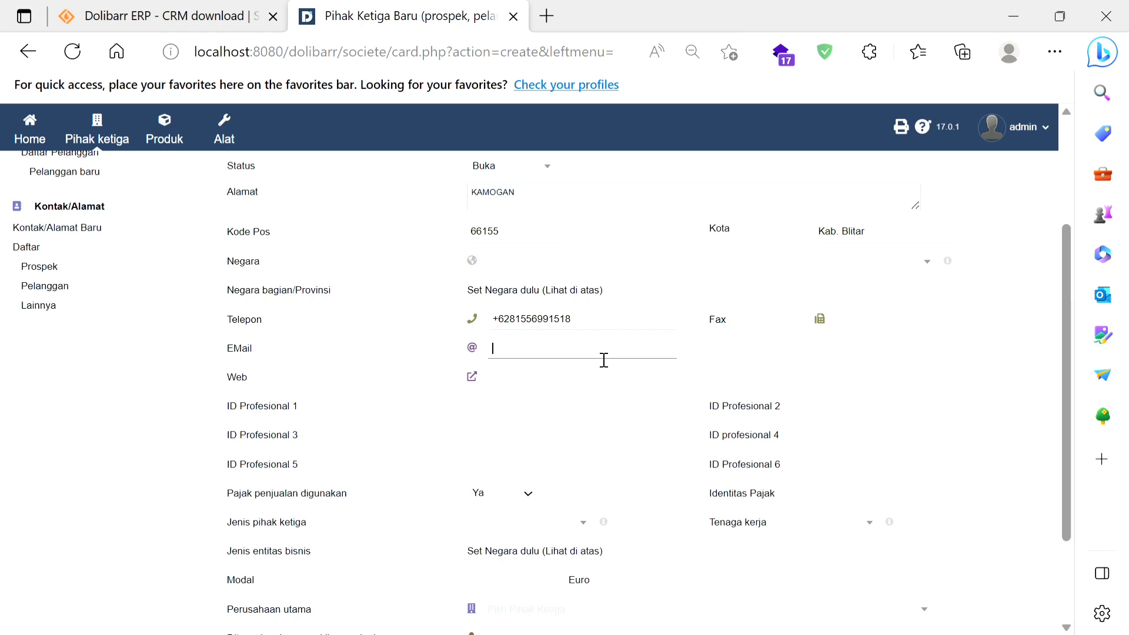
Step: Assign SuperAdmin as the third party's sales representative, leave Perusahaan utama empty, and create the record
scroll(604, 360, "down", 2)
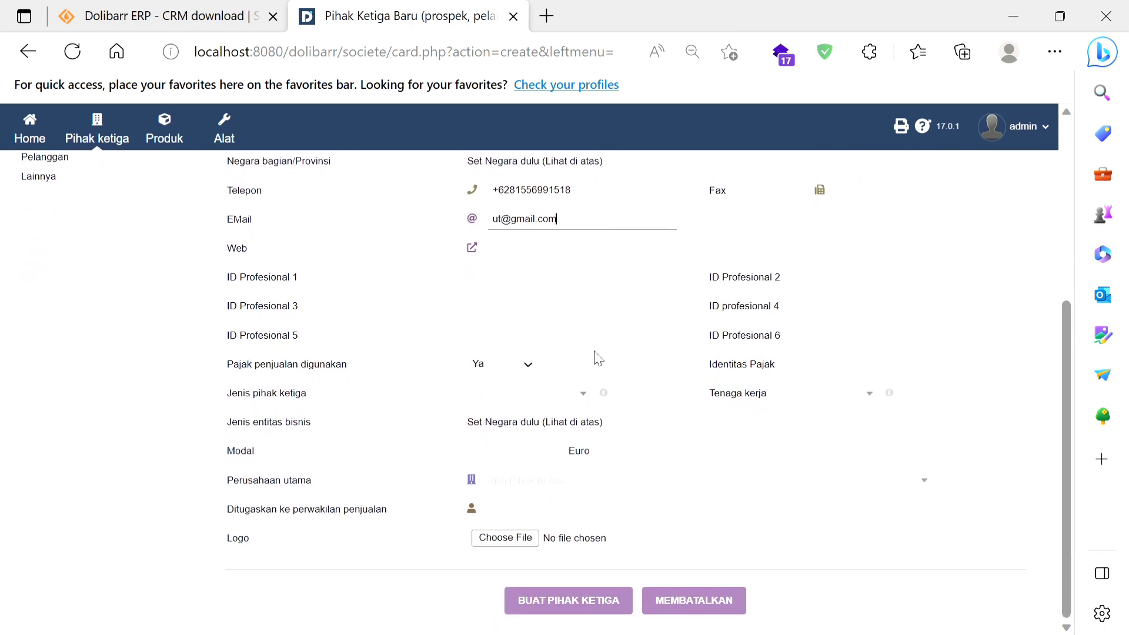
left_click(532, 485)
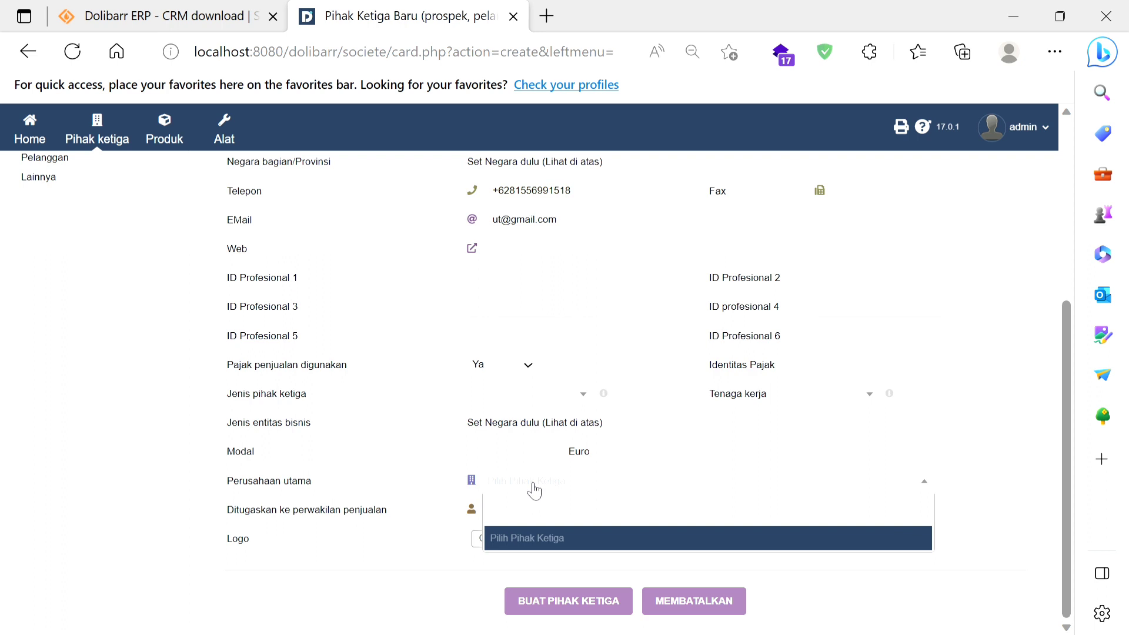
left_click(534, 490)
left_click(528, 516)
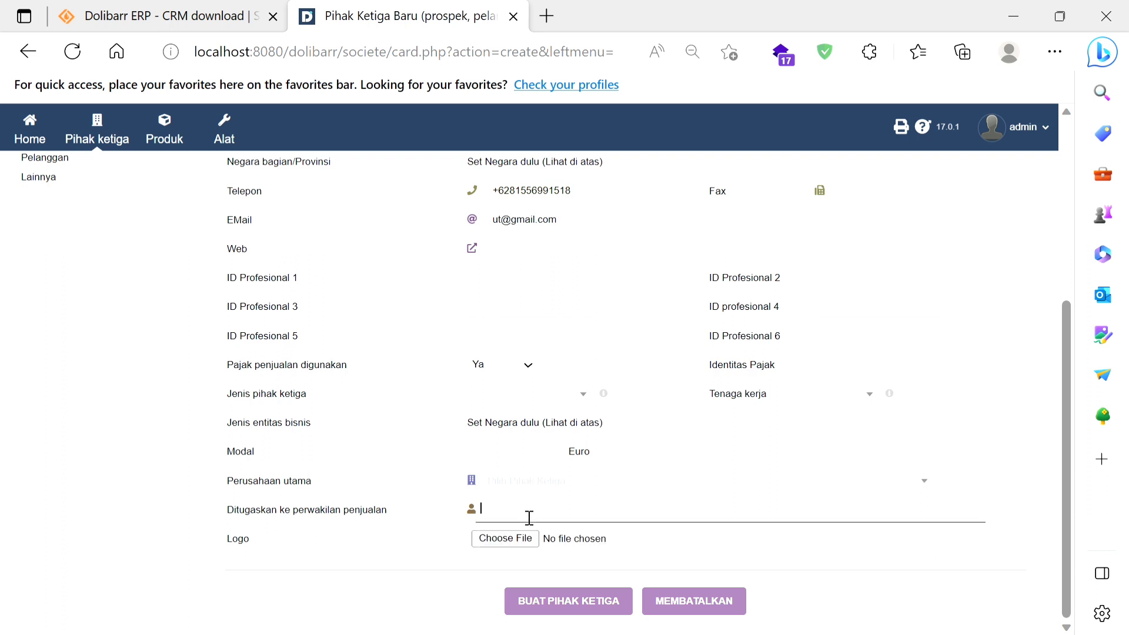
left_click(536, 486)
scroll(713, 433, "up", 1)
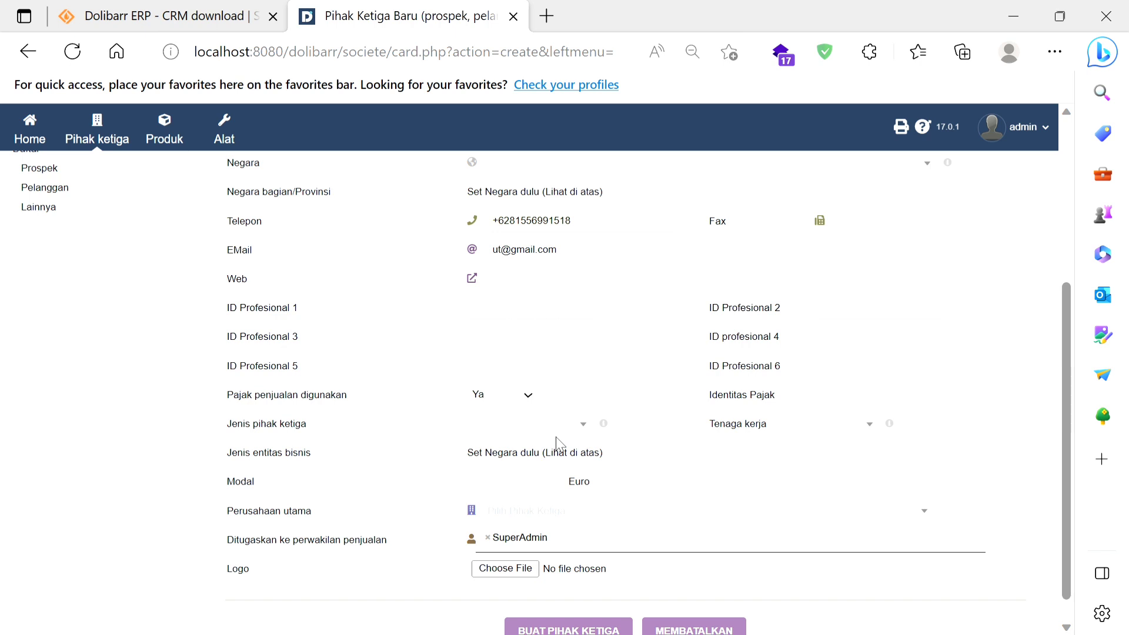
scroll(653, 429, "down", 1)
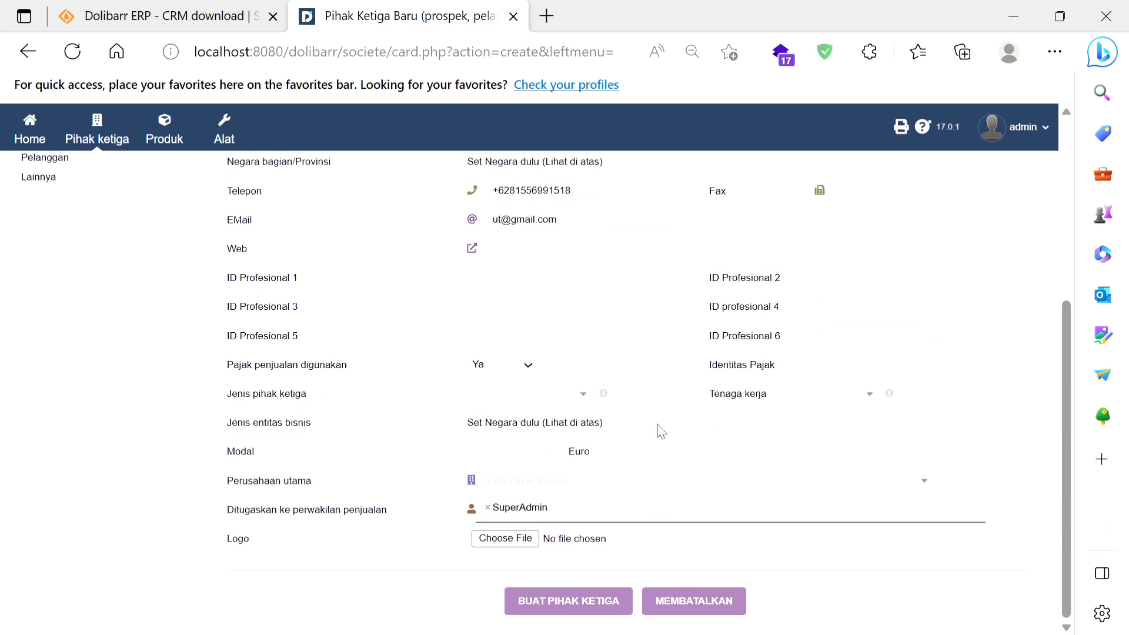
left_click(606, 603)
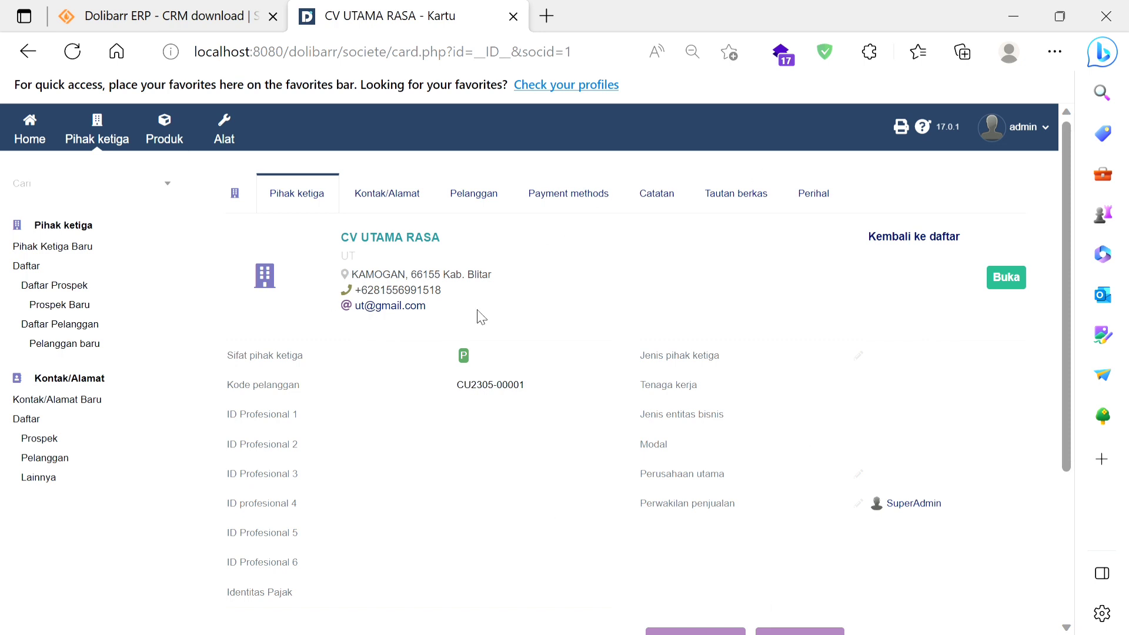
scroll(478, 316, "down", 1)
scroll(478, 317, "down", 1)
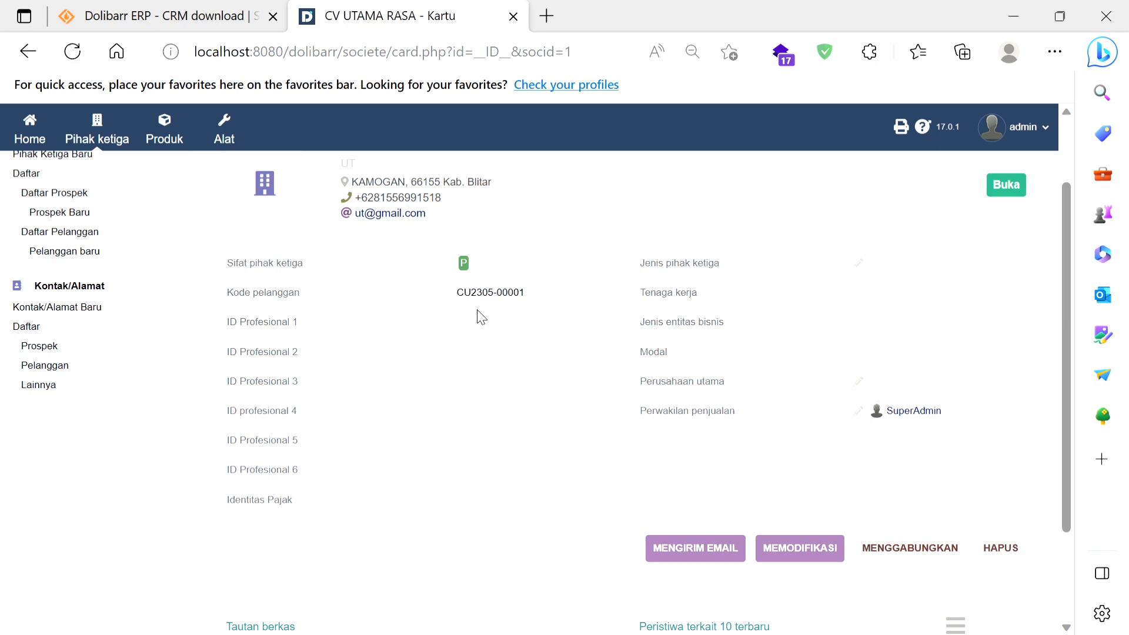
scroll(478, 316, "up", 1)
Step: Start a new product with Kripik Ubi Balado as its Ref. and UB-001 as its Label
left_click(175, 148)
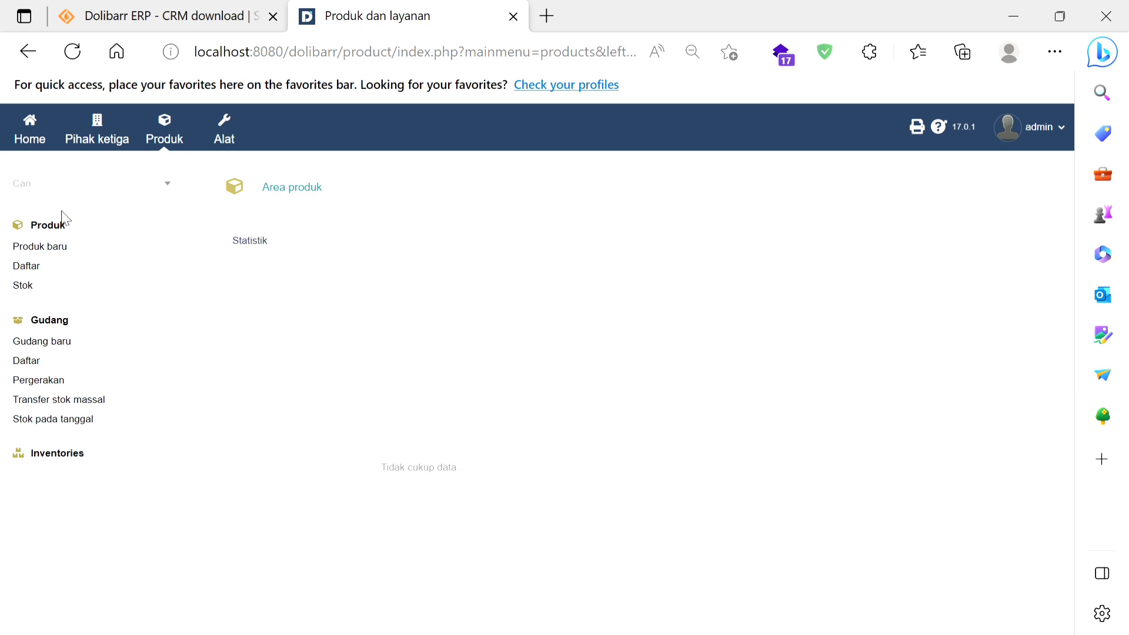
left_click(54, 253)
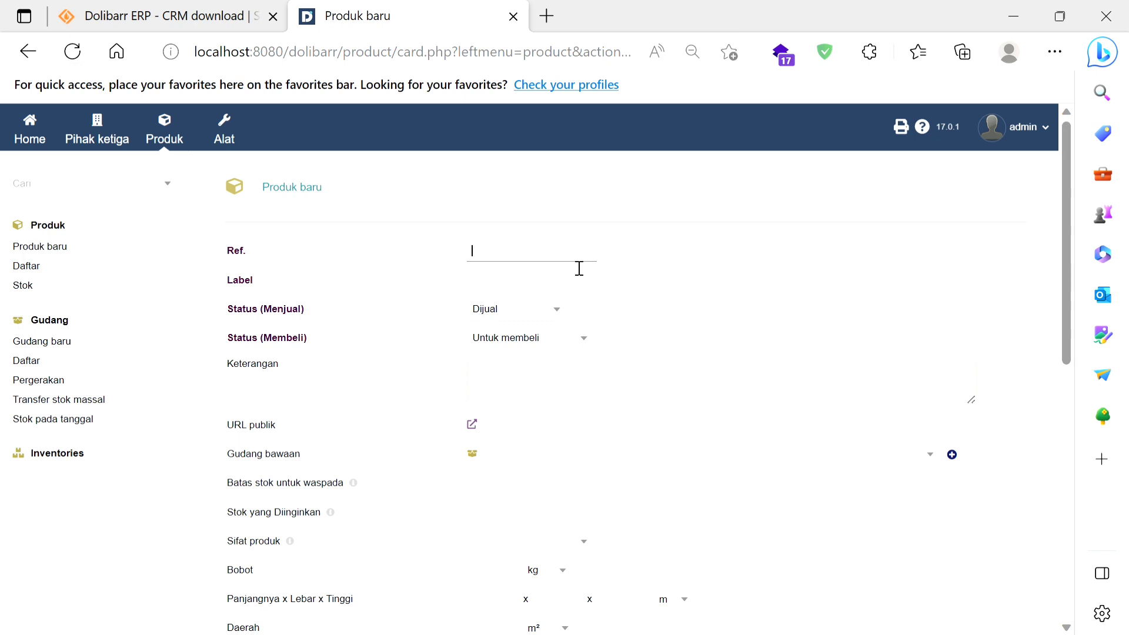
type("Kripik Ubi Balado")
left_click(549, 290)
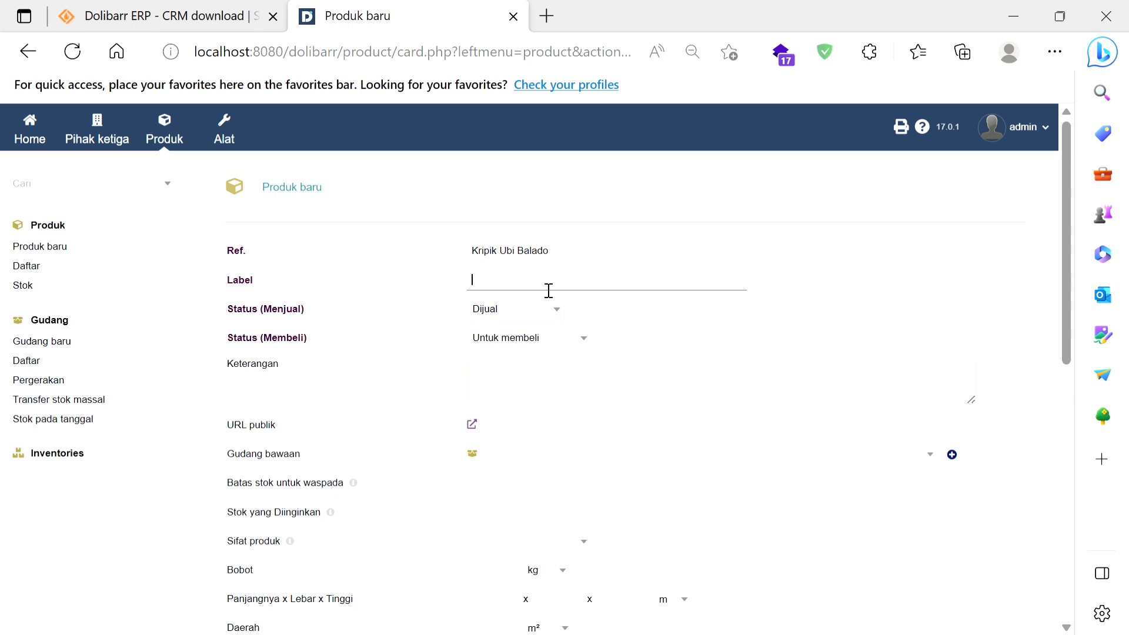
type("UB-001")
Step: Keep Status (Membeli) at Untuk membeli and enter "Kripik balado sangat pedas, enak, gurih cuyyy" as the product's Keterangan
left_click(534, 344)
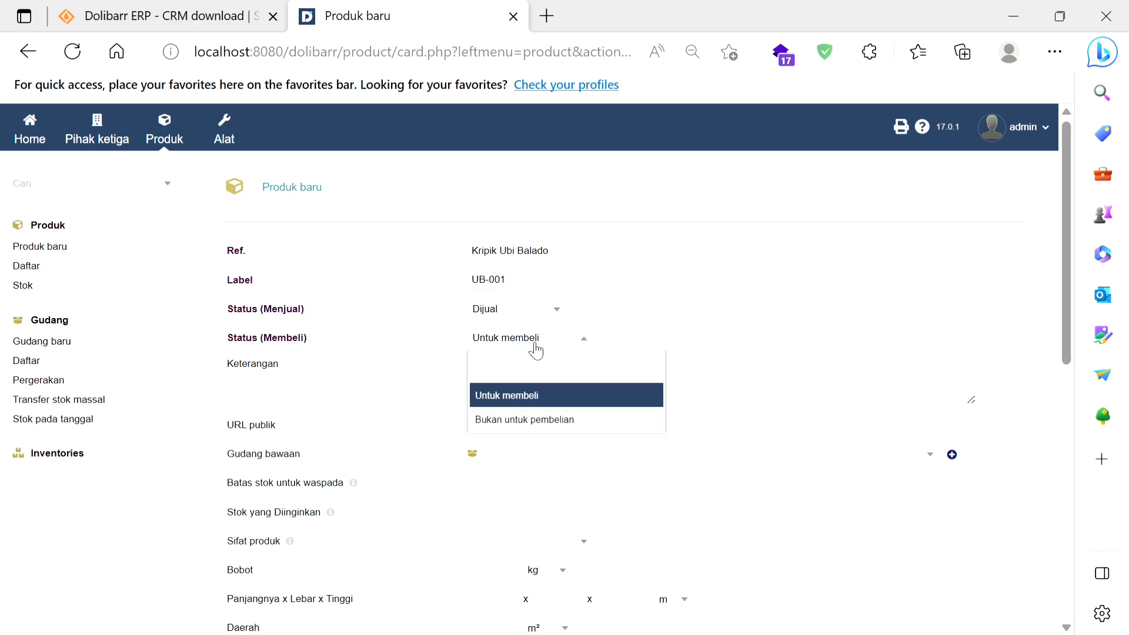
left_click(526, 396)
left_click(531, 391)
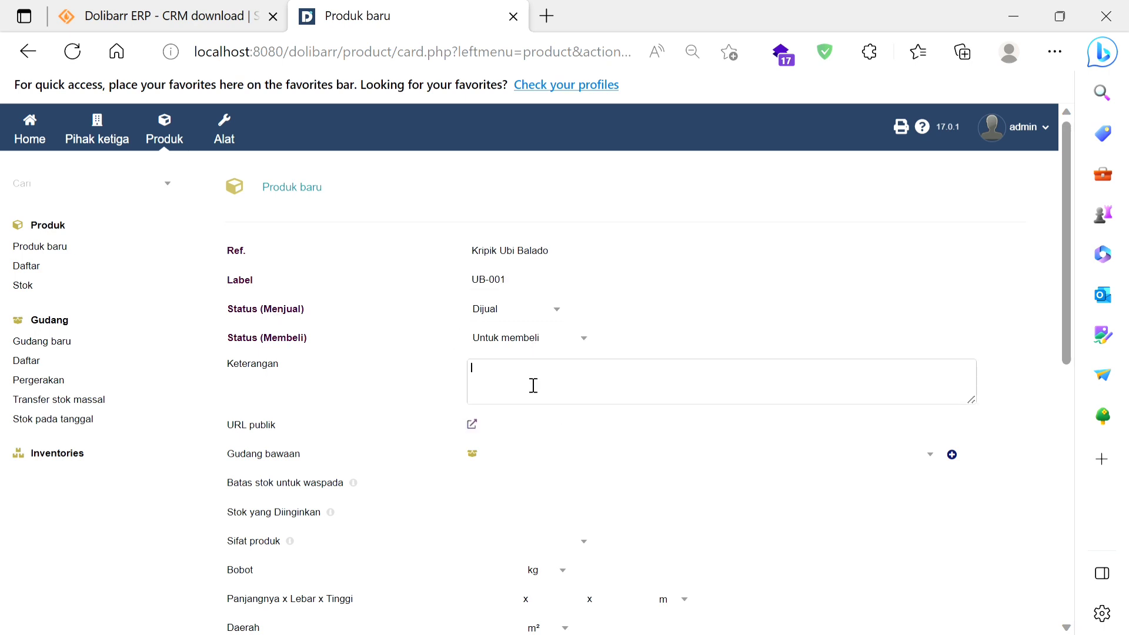
type("Kripik balado sangat beda")
key("BackSpace")
key("BackSpace")
type("pedas, enak, gurih")
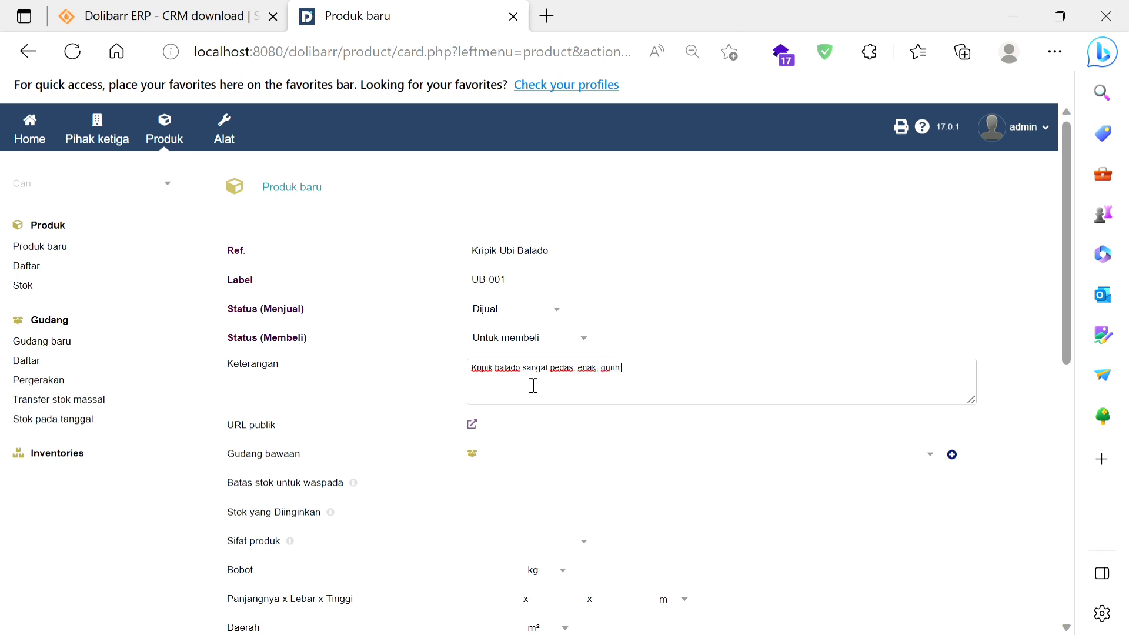
type(" cuyyy")
Step: Start a new warehouse from the product's Gudang bawaan field and enter BLITAR01 as its Ref
scroll(507, 438, "down", 2)
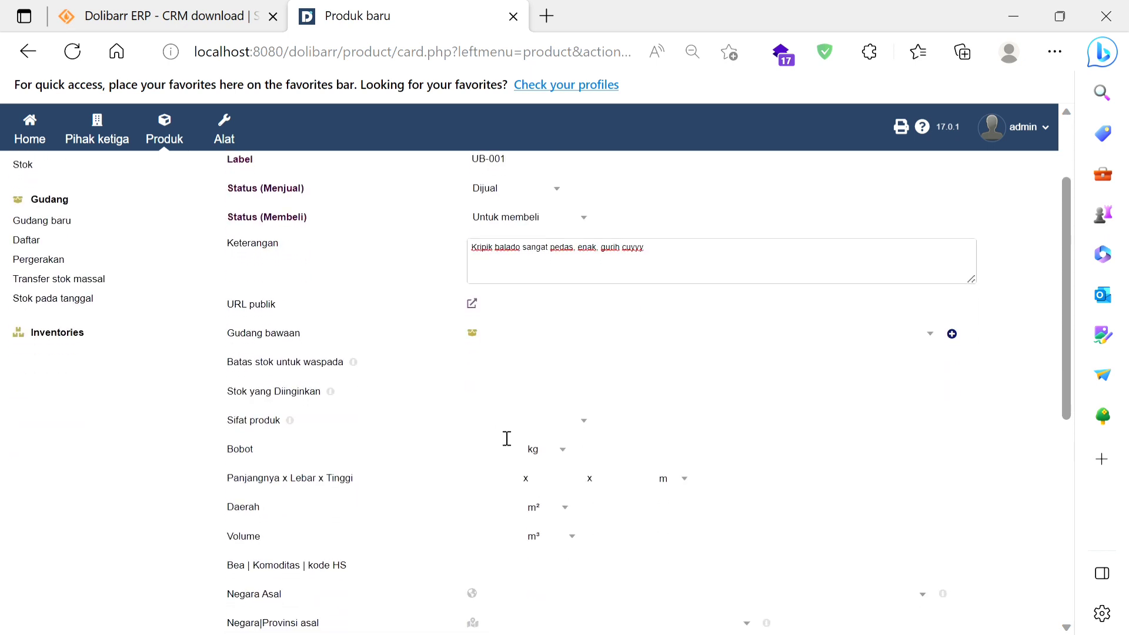
left_click(548, 317)
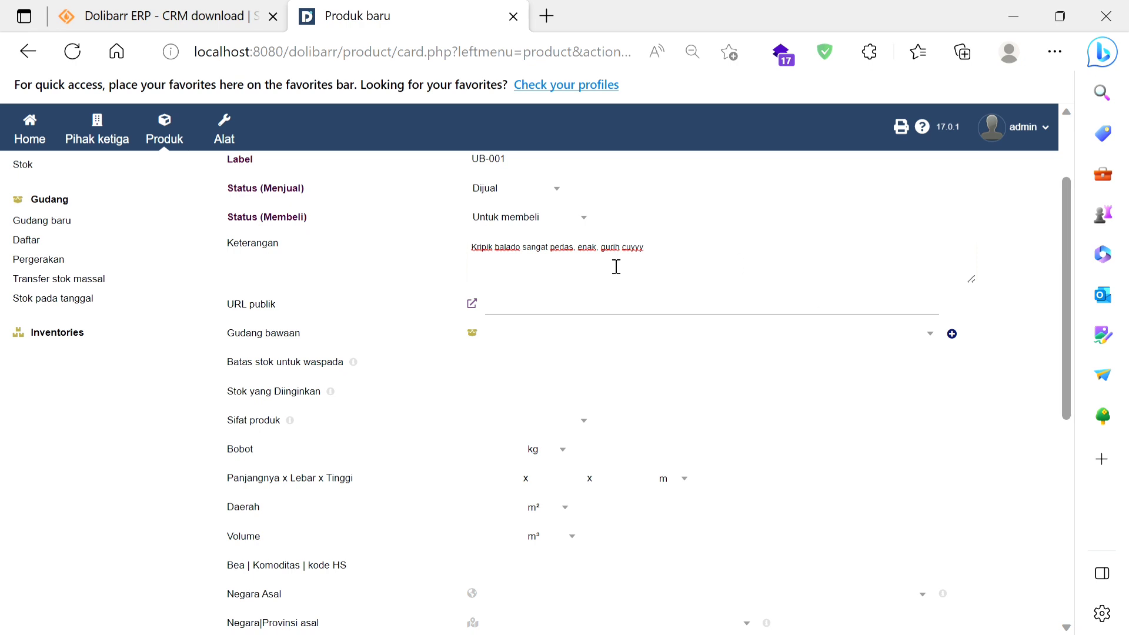
left_click(506, 345)
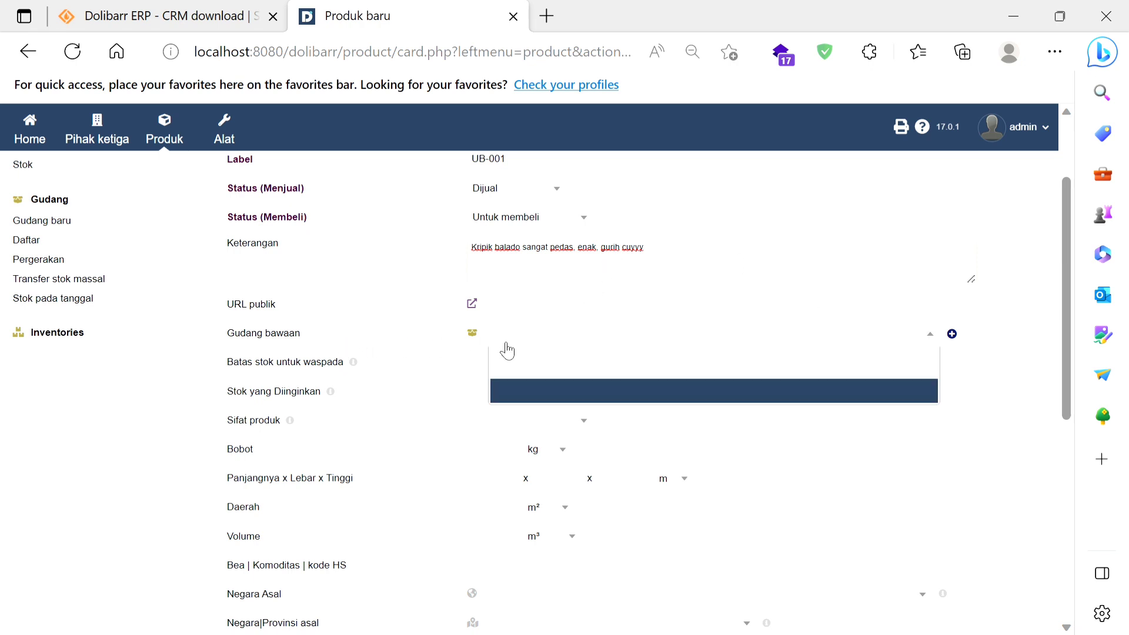
left_click(952, 335)
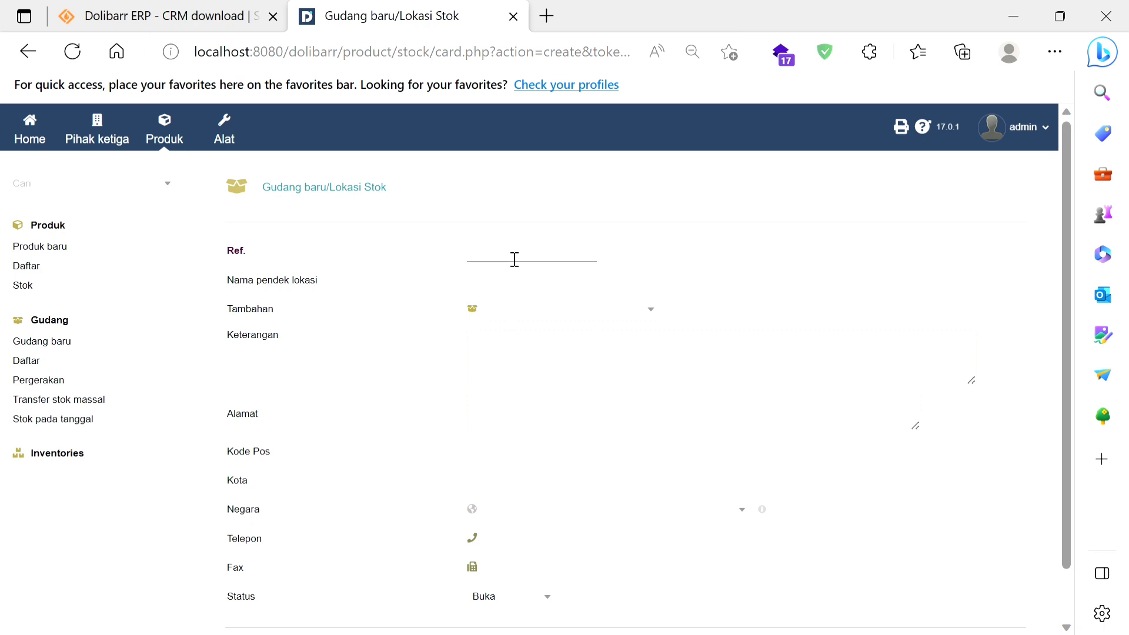
type("BLITAR01")
Step: Set the warehouse's Nama pendek lokasi to BLTR01 and leave Tambahan empty
left_click(515, 291)
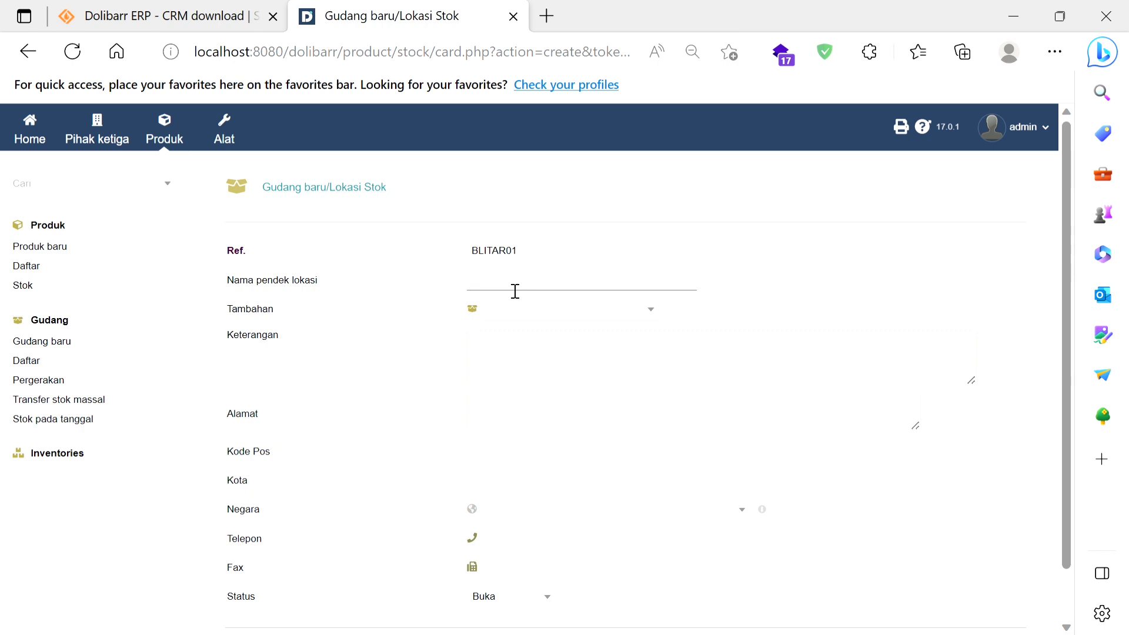
type("BLTR01")
left_click(508, 318)
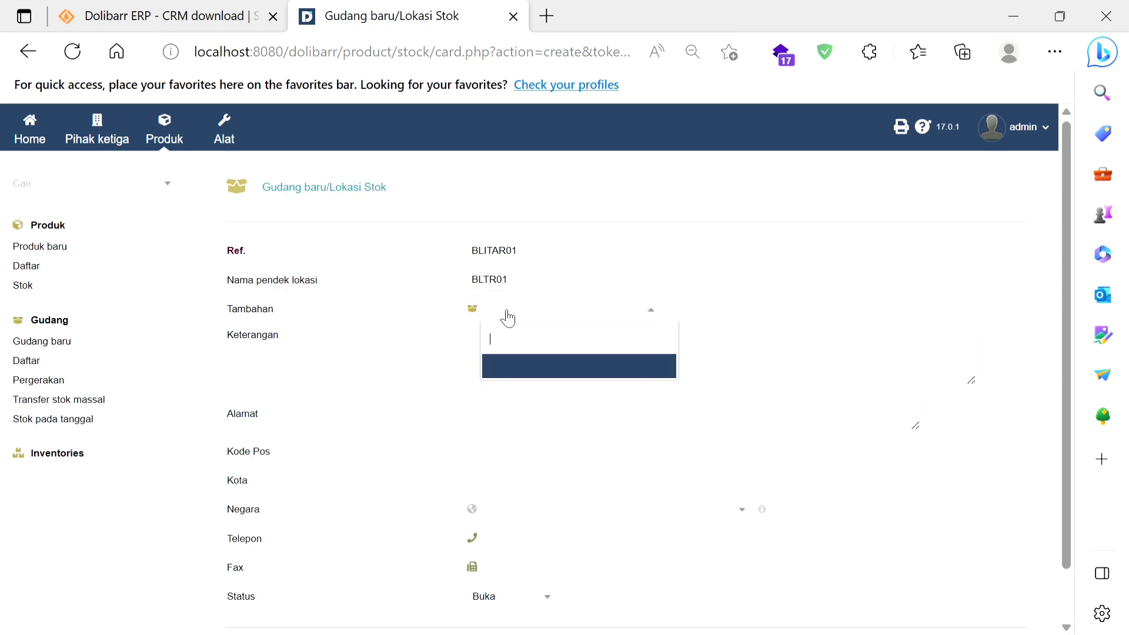
left_click(508, 317)
Step: Enter "Warehouse pertama CV Utama Rasa" as the warehouse's Keterangan
left_click(510, 356)
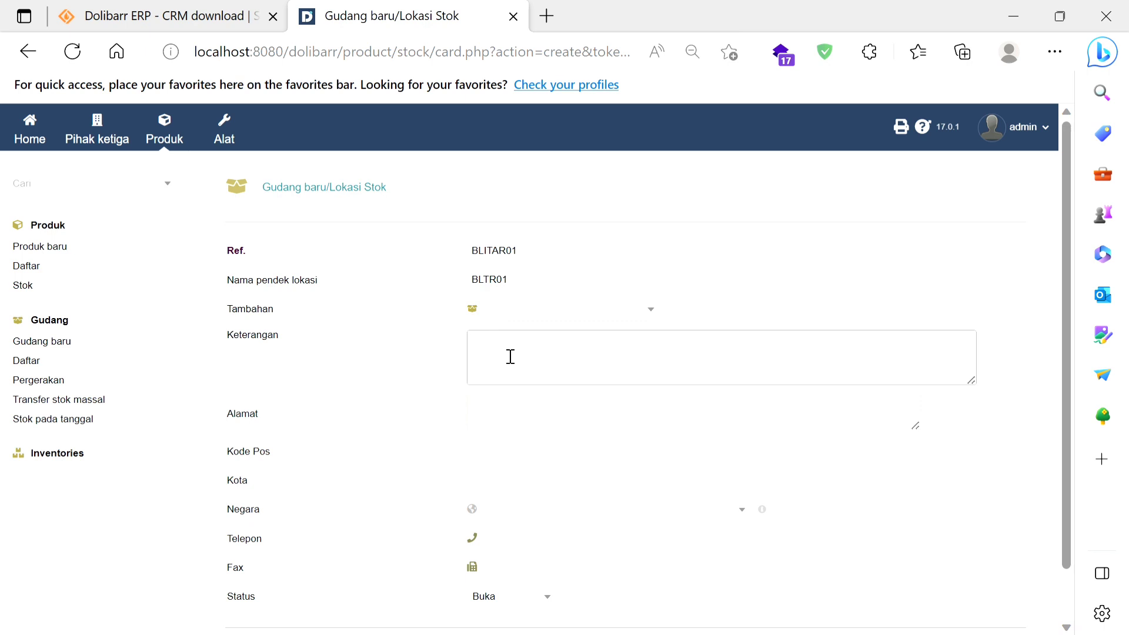
type("Warehouse pertema")
key("Left")
key("Left")
type("S")
key("BackSpace")
type("CV Utama ra")
key("BackSpace")
type("Rasa")
Step: Fill in the warehouse's address and phone from the saved autofill entry, add the postal code, and create the warehouse
left_click(490, 418)
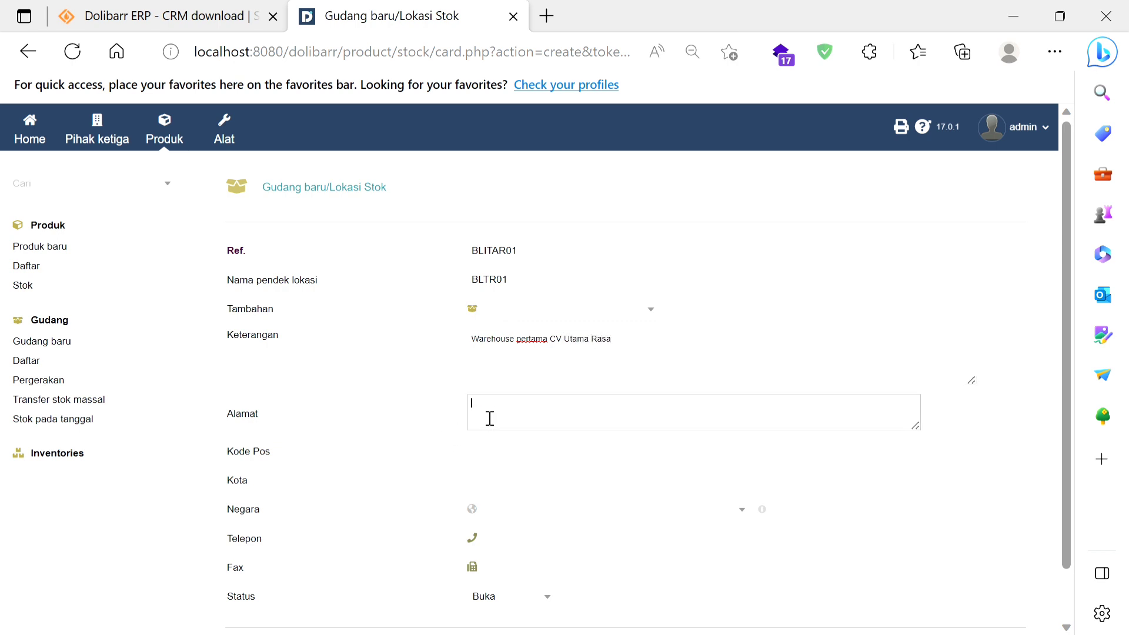
left_click(563, 294)
left_click(492, 453)
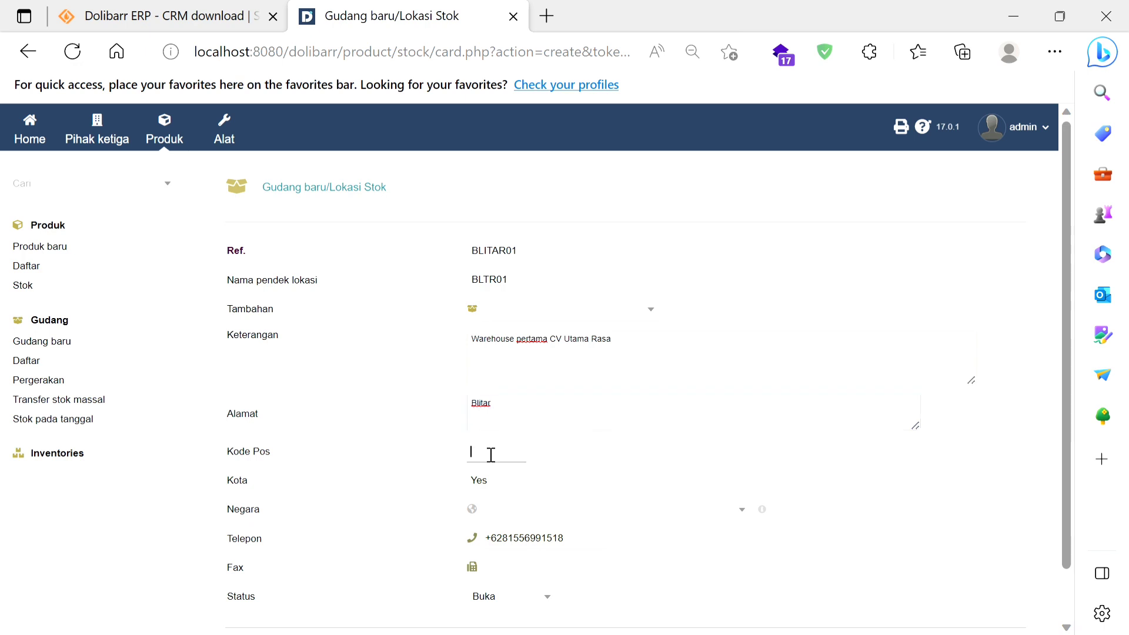
type("66155")
scroll(537, 557, "down", 2)
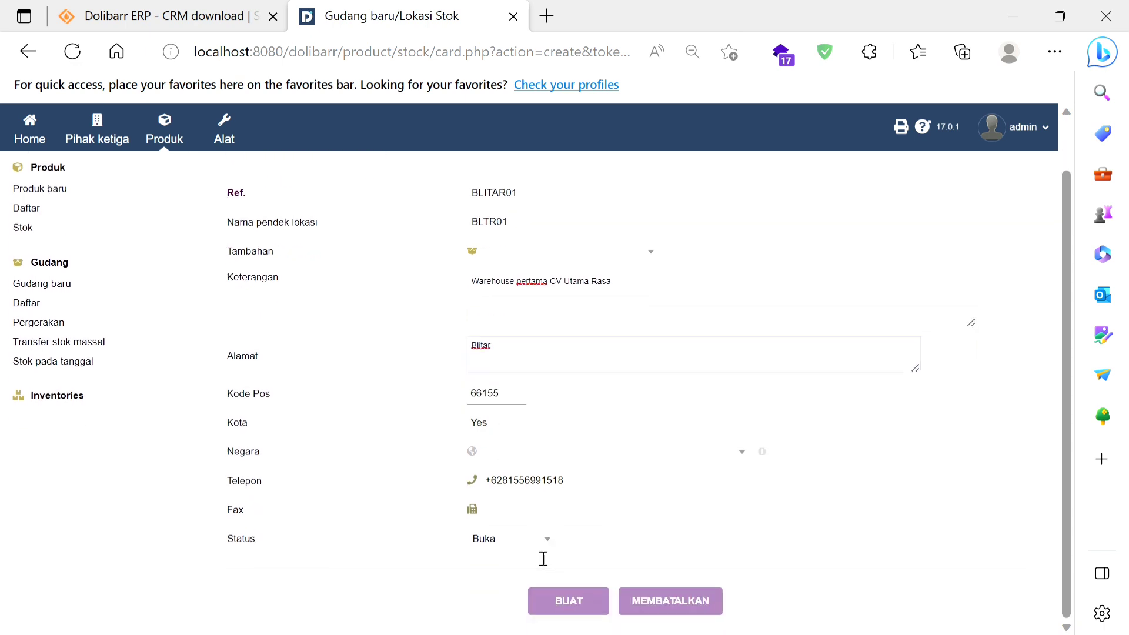
left_click(558, 599)
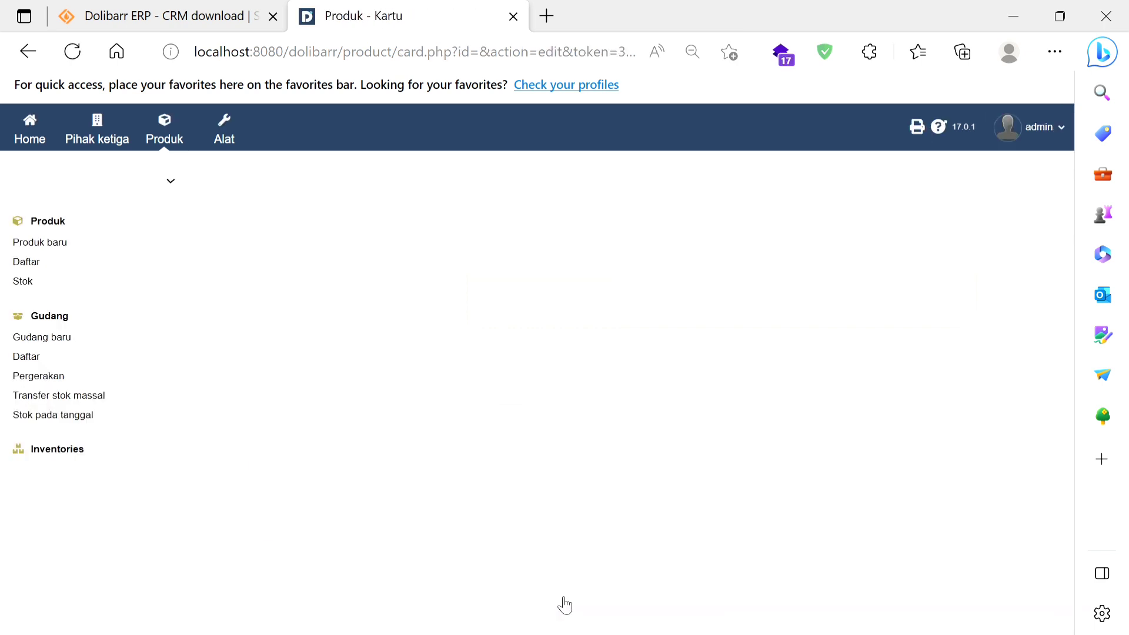
Step: Start the new product again, check the Gudang bawaan choices, and enter Ref. Kripik Ubi Balado and Label UB-01
left_click(56, 251)
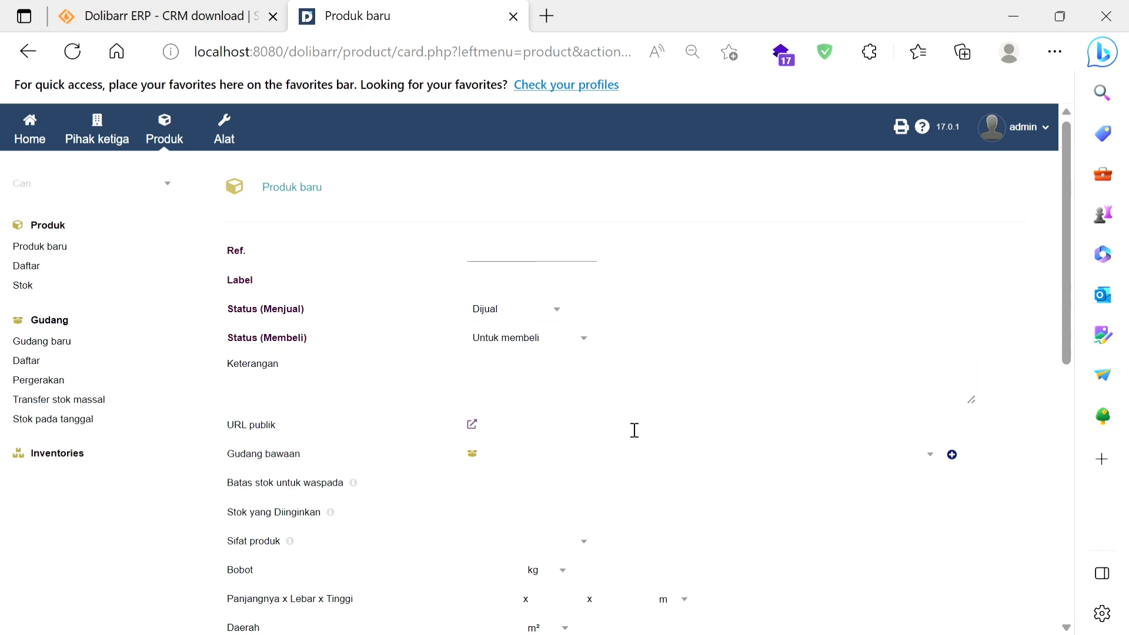
left_click(813, 452)
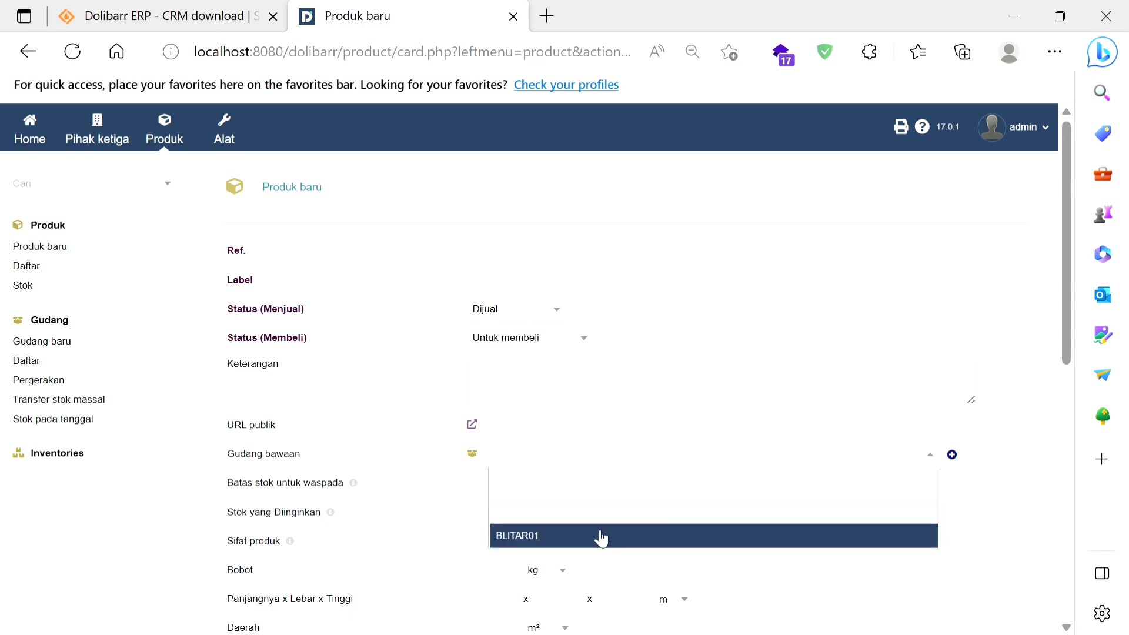
left_click(497, 257)
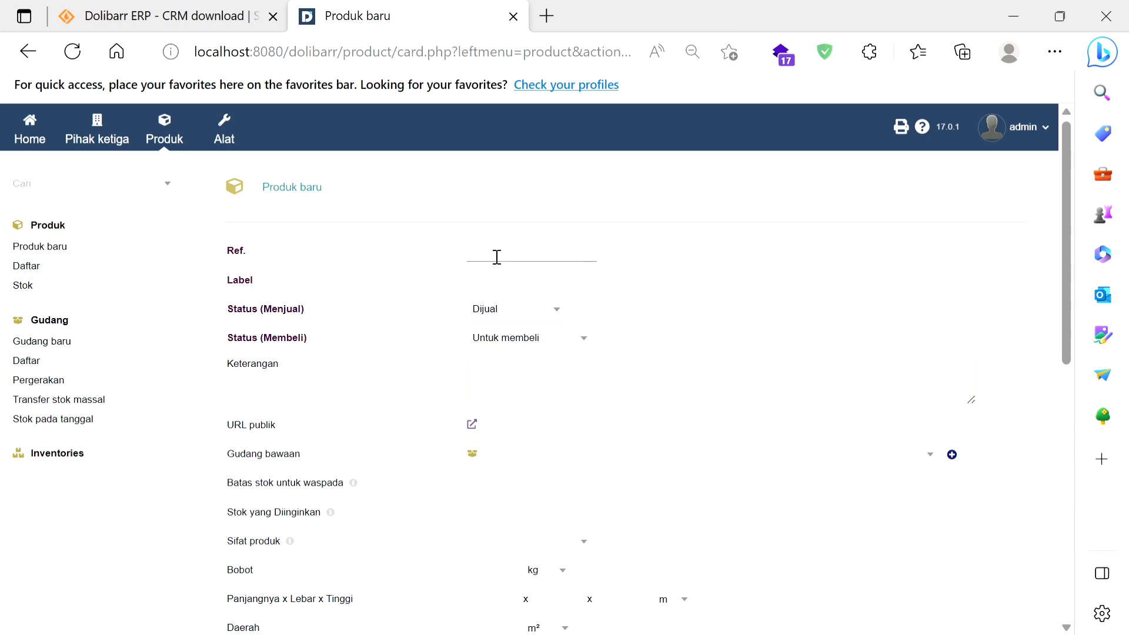
type("Kripik Ubi Balado")
left_click(507, 289)
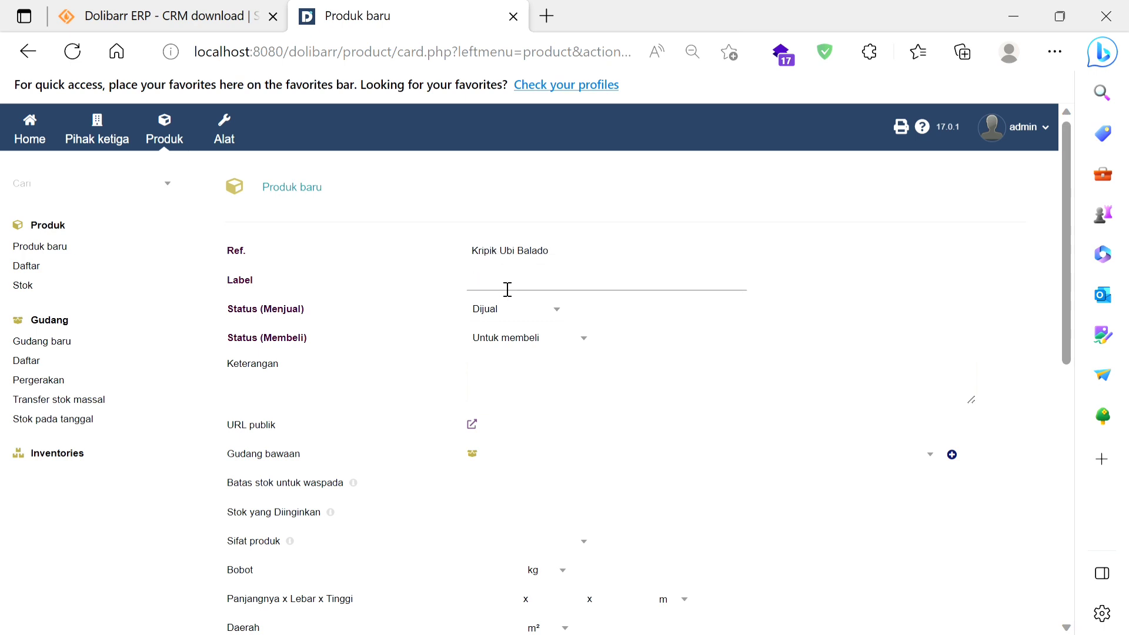
type("UB-01")
Step: Enter "Kripik Ubi Balado pedas, guruh, enak cuyy" as the product's Keterangan
left_click(518, 374)
type("Krip")
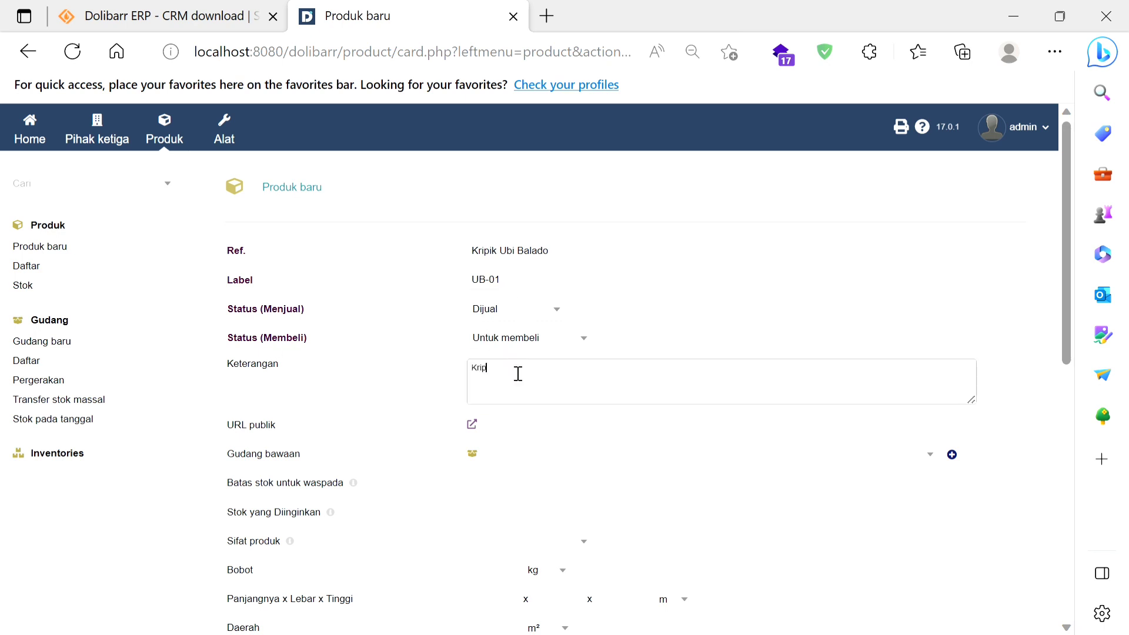
type("ik Ubi")
type(" Balado")
type(" peda")
type("s. ")
type("gurh")
type("uh, ")
type("enak")
type(" cuyy")
Step: Set Gudang bawaan to BLITAR01, Batas stok untuk waspada to 10 and Stok yang Diinginkan to 100
scroll(517, 374, "down", 1)
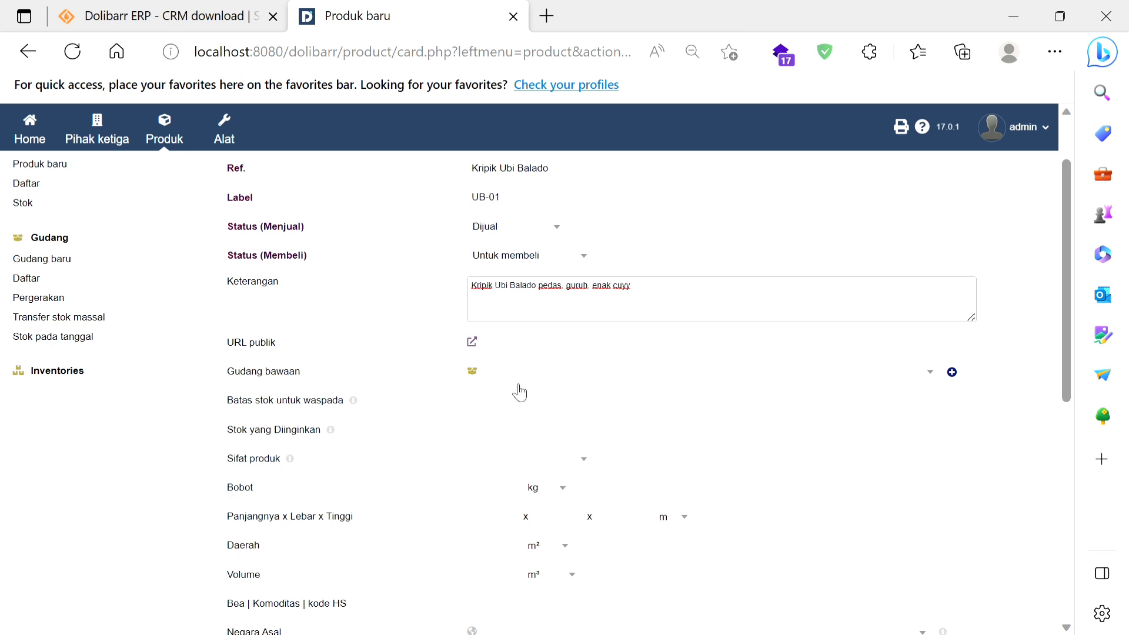
left_click(514, 385)
left_click(523, 453)
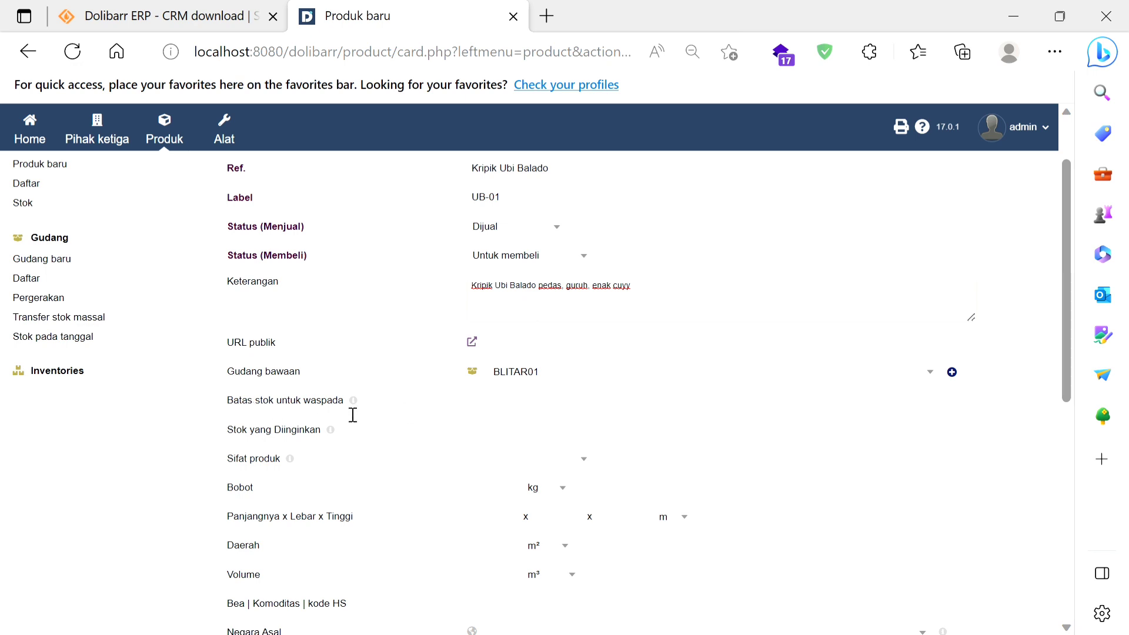
left_click(516, 418)
type("10")
key("Tab")
type("100")
Step: Set the product's Sifat produk to Produk yang diproduksi and its Bobot to 250 g
left_click(490, 462)
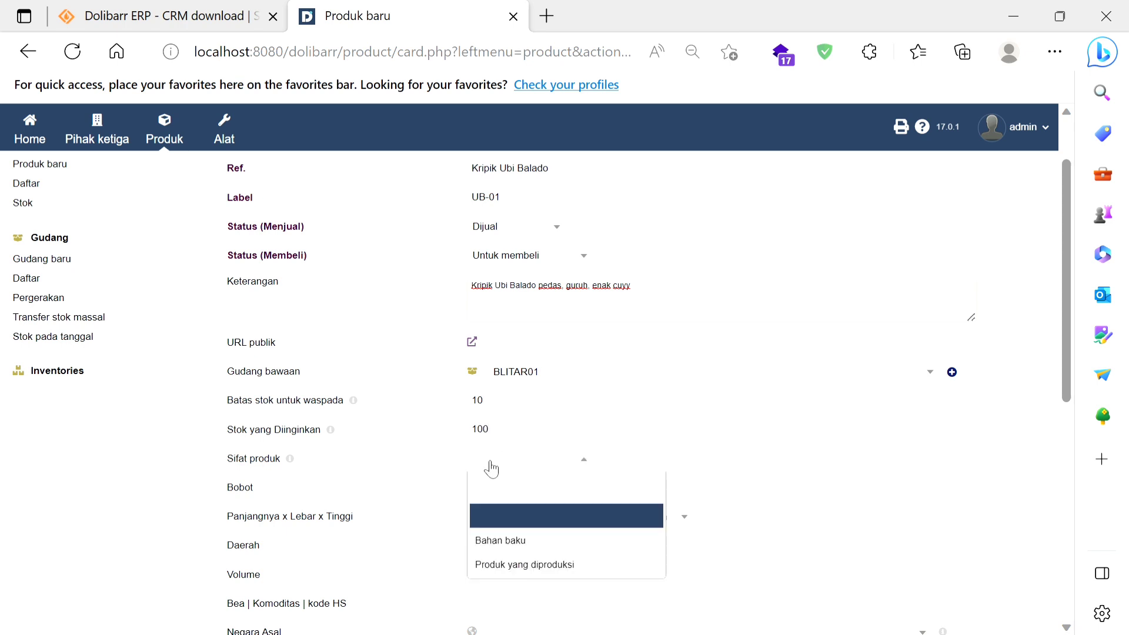
left_click(511, 565)
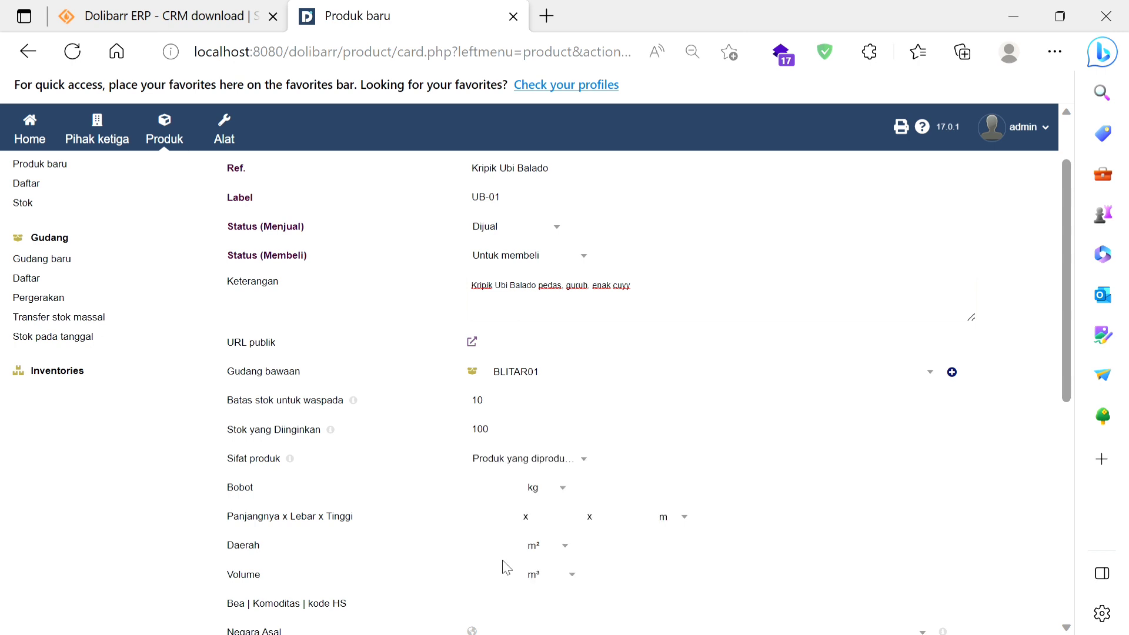
left_click(501, 496)
type("250")
left_click(563, 489)
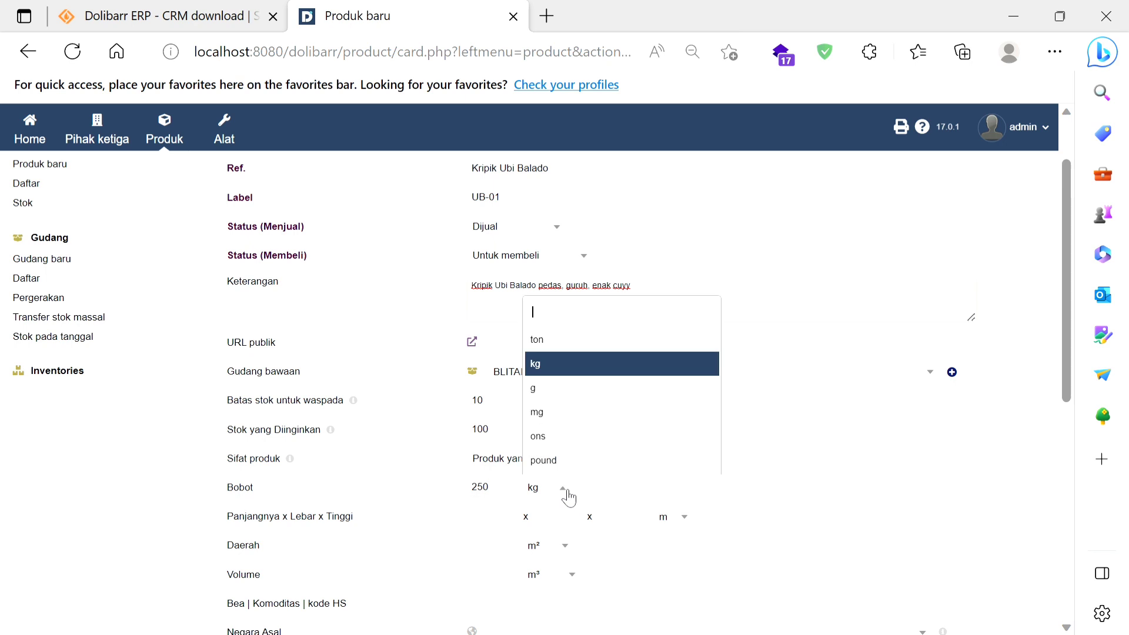
left_click(577, 390)
Step: Set the product's length, width and height to 30 x 15 x 27 cm
scroll(576, 396, "down", 1)
scroll(576, 394, "down", 3)
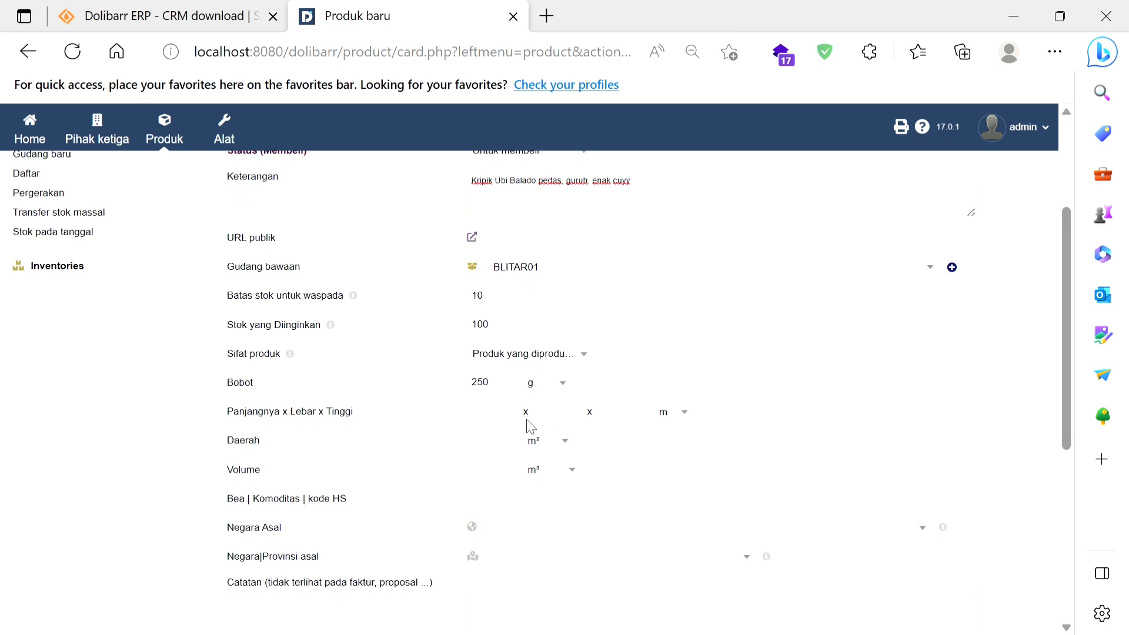
left_click(506, 425)
type("120")
left_click(684, 414)
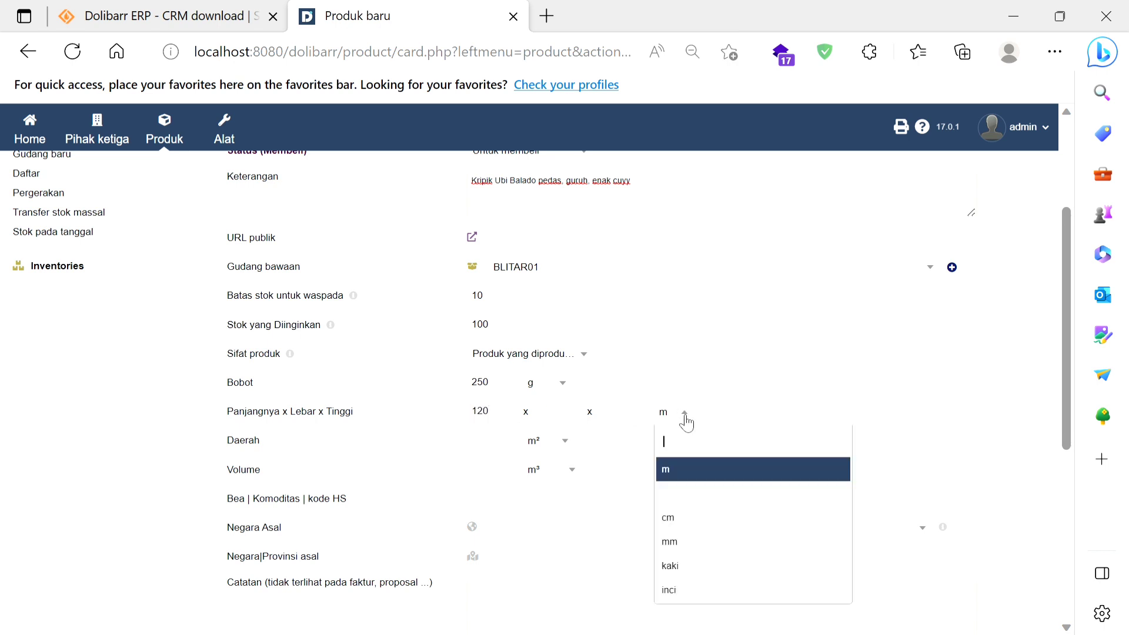
left_click(692, 528)
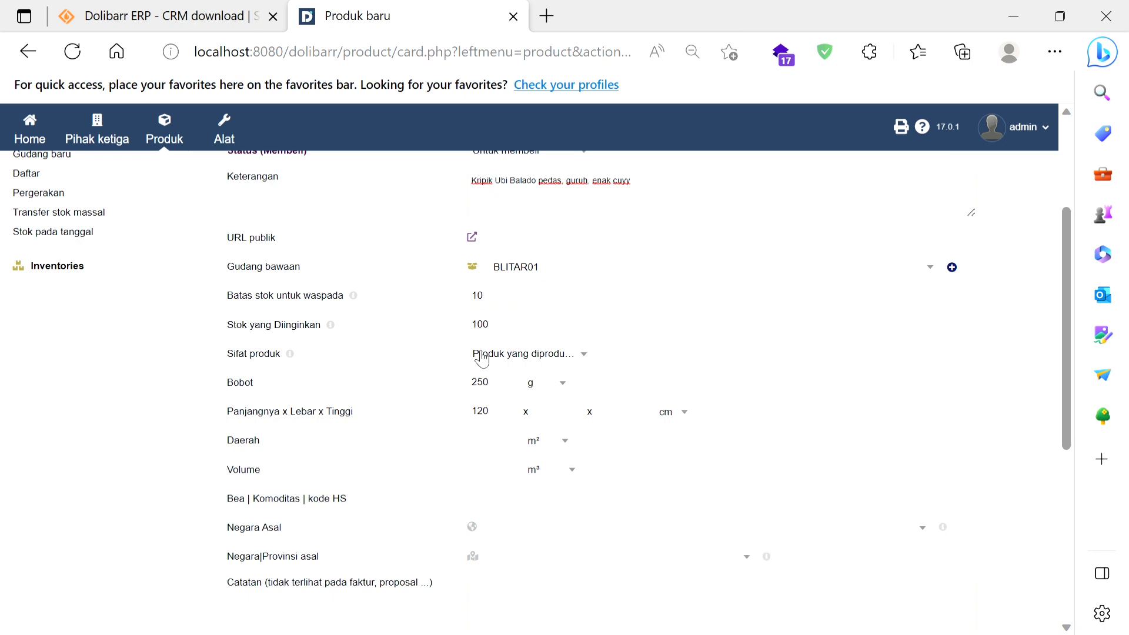
left_click(507, 420)
key("BackSpace")
key("BackSpace")
type("30")
left_click(585, 425)
type("15")
left_click(631, 423)
type("27")
left_click(509, 448)
scroll(509, 450, "down", 2)
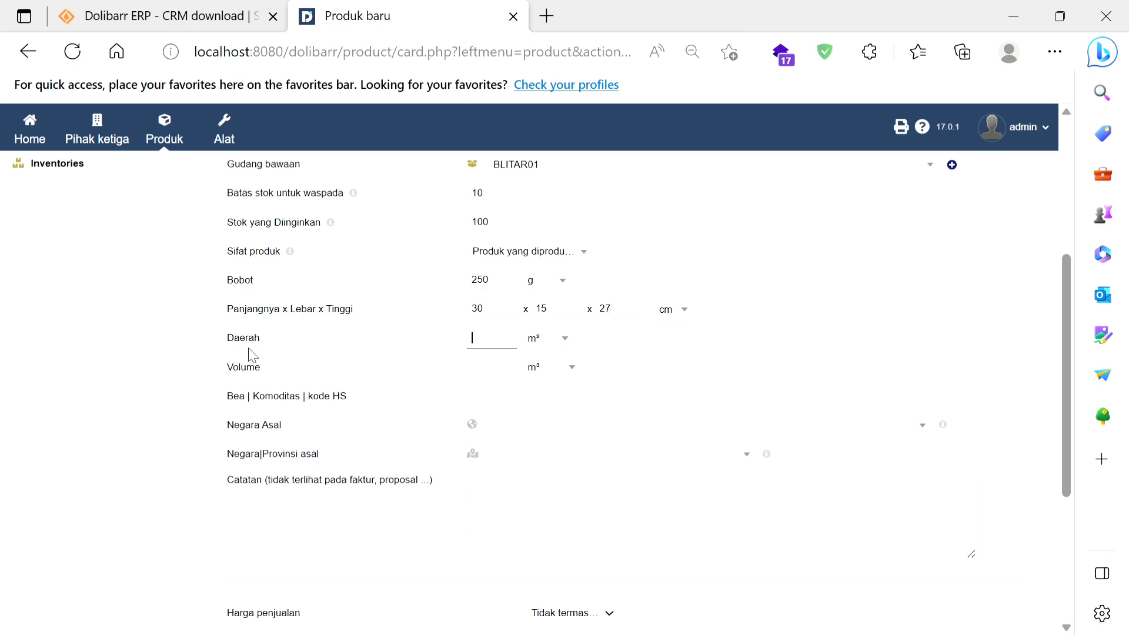
left_click(578, 379)
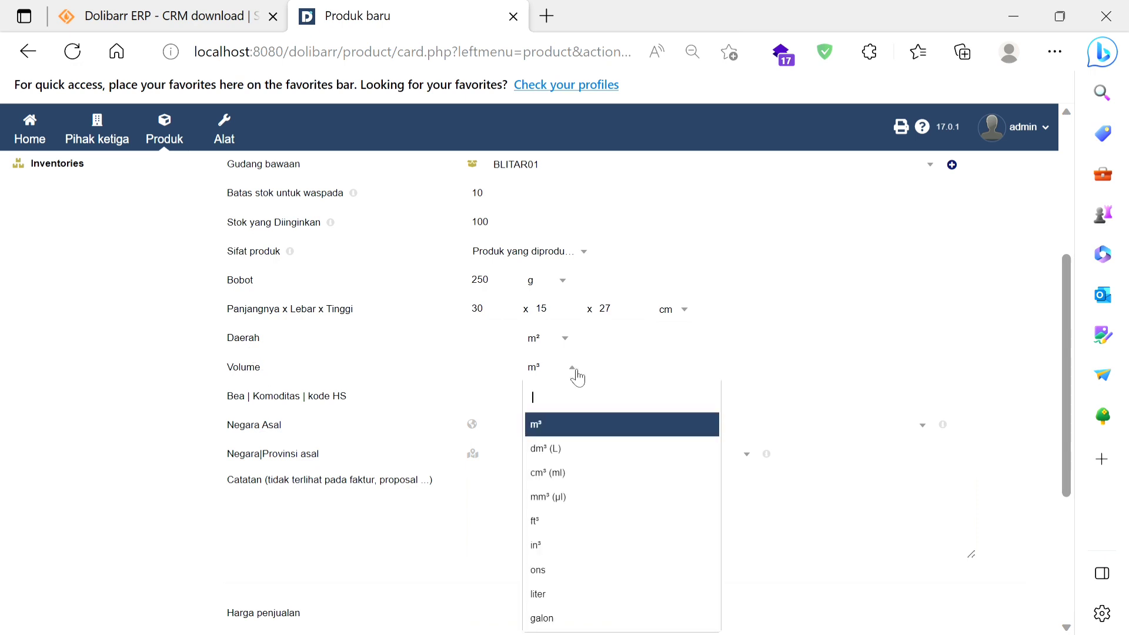
left_click(578, 378)
Step: Set the product's Negara Asal to Indonesia (ID)
scroll(578, 378, "down", 1)
scroll(578, 378, "down", 1)
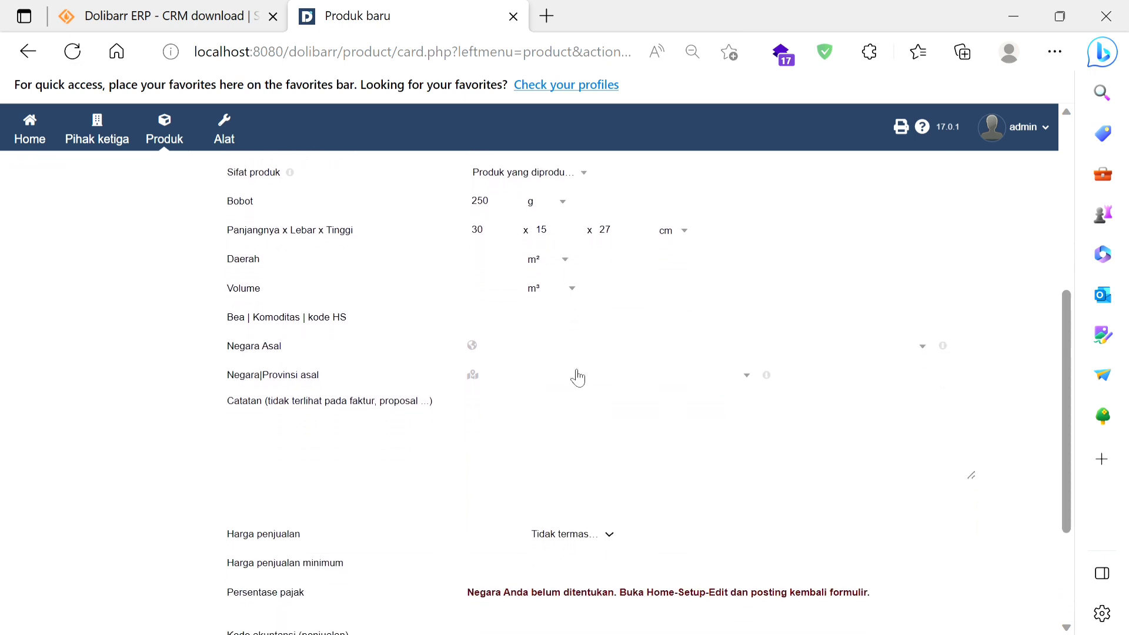
left_click(573, 353)
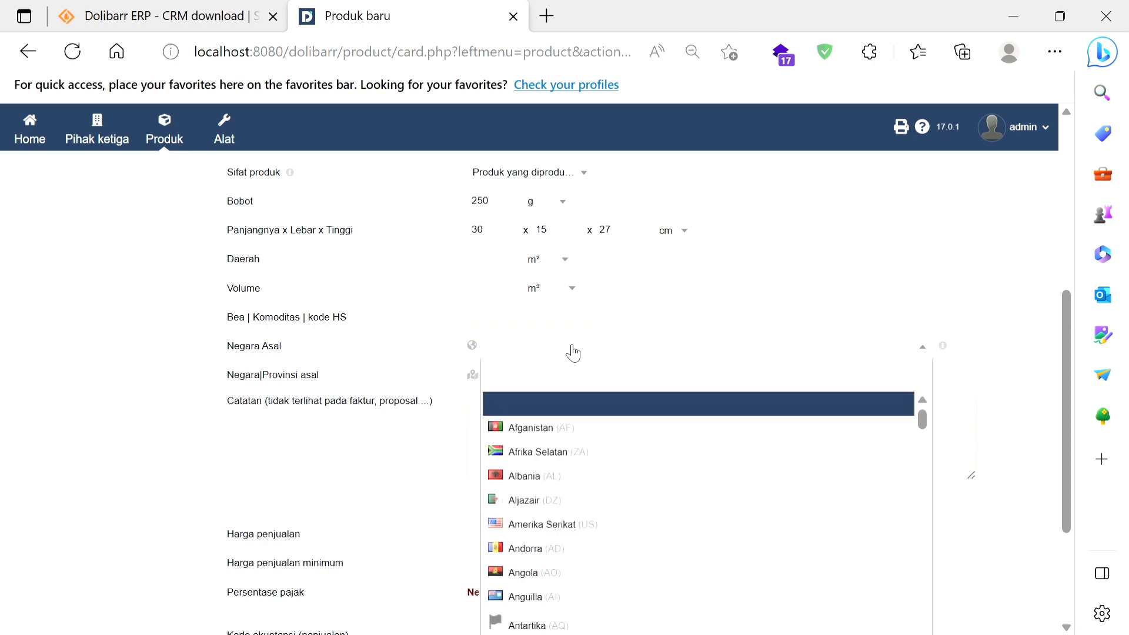
type("indo")
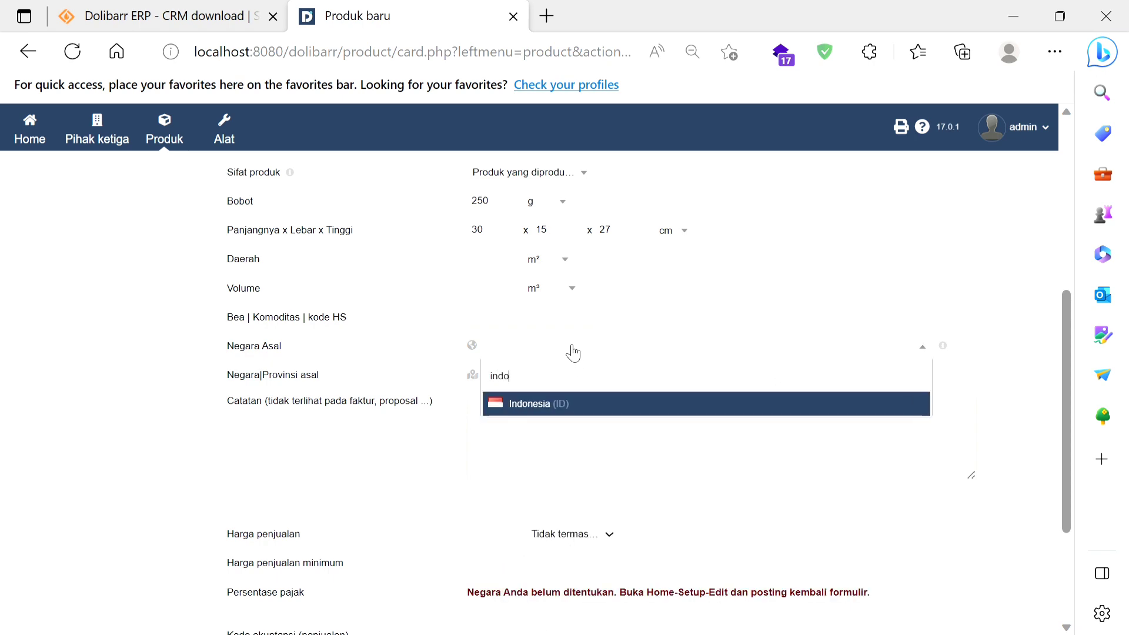
key("Return")
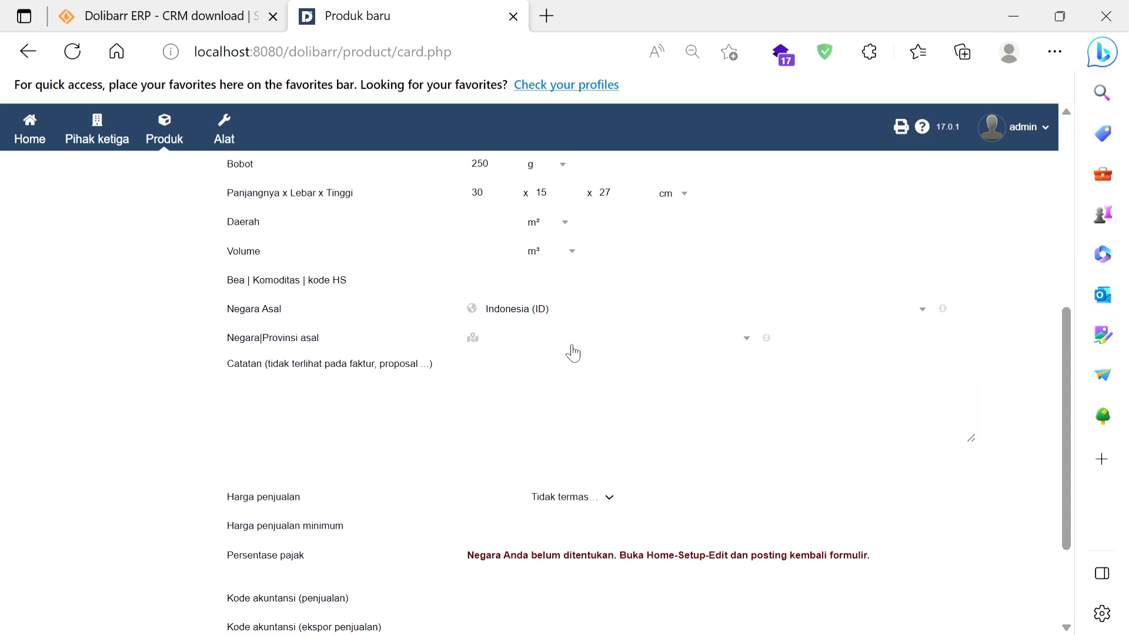
Step: Set the product's province of origin (Negara|Provinsi asal) to JI - Jawa Timur
left_click(525, 350)
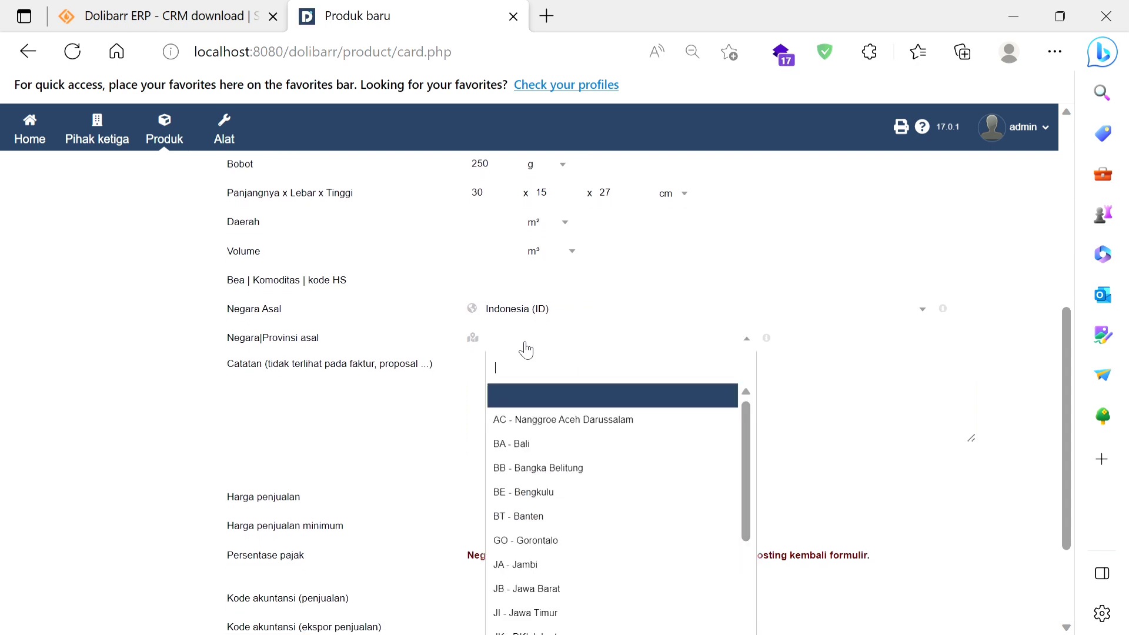
type("ja")
key("Down")
key("Down")
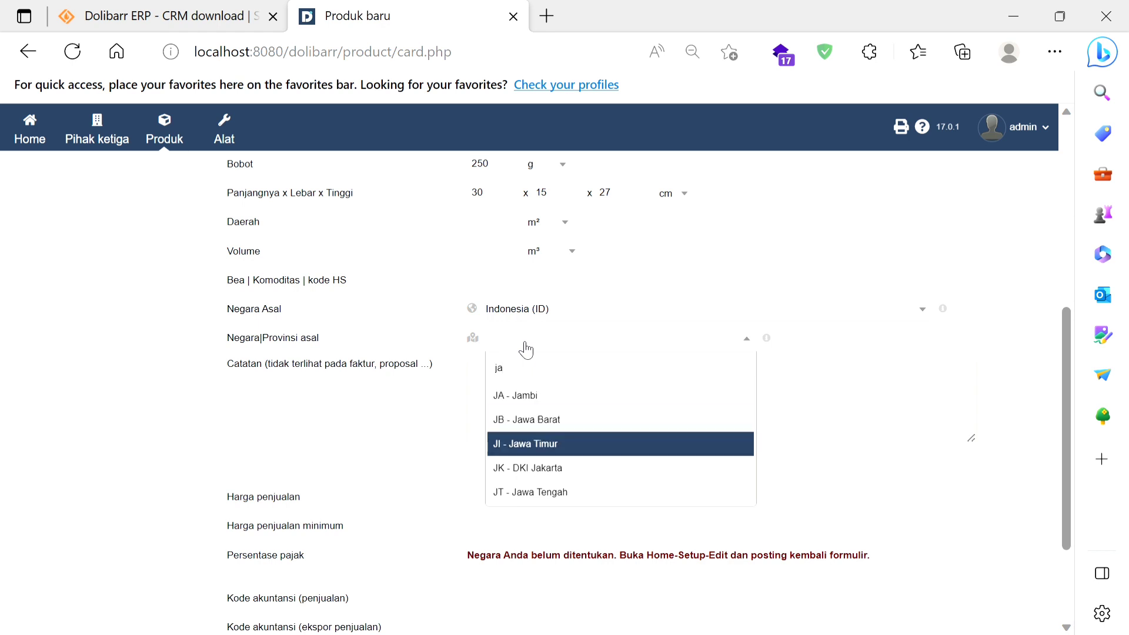
key("Return")
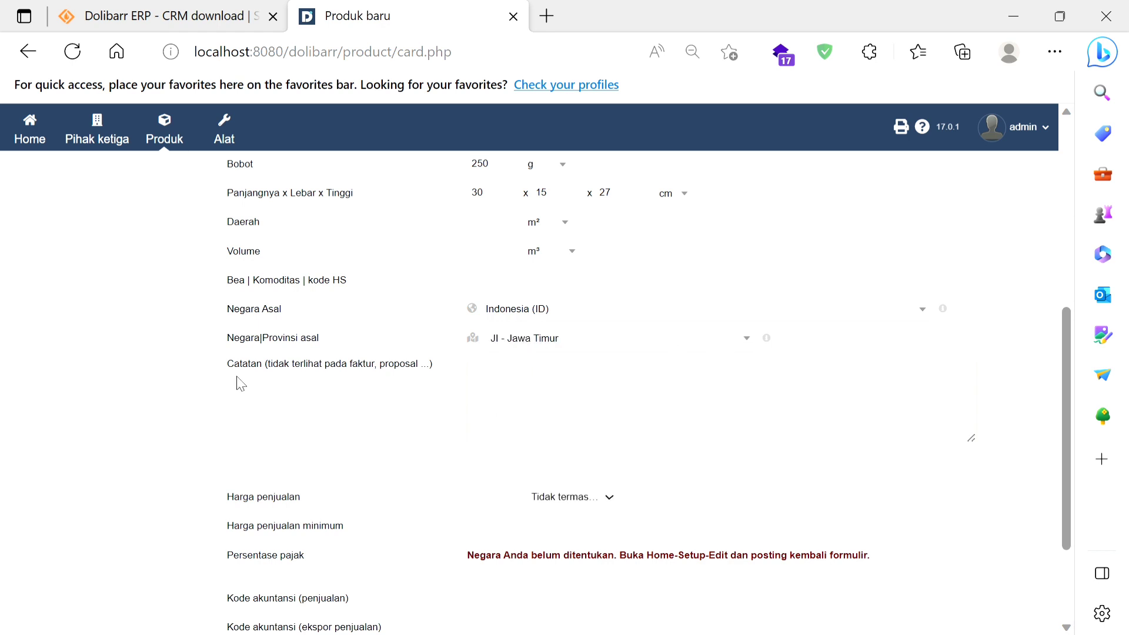
Step: Set the product's Harga penjualan to 15000 with tax included (Pajak Inc.)
scroll(574, 377, "down", 3)
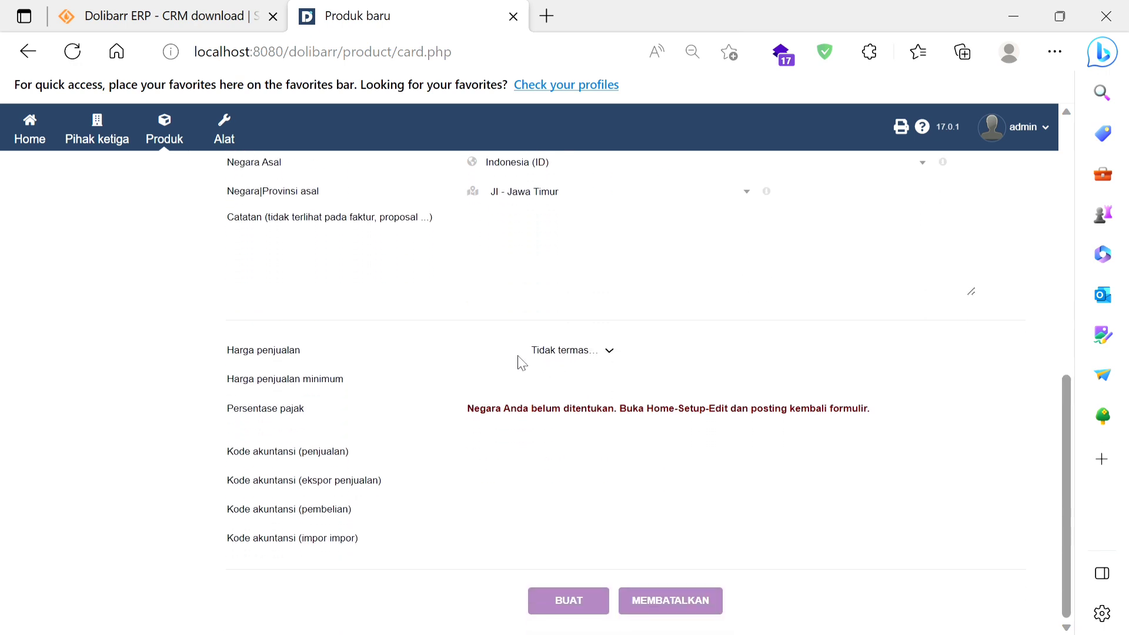
left_click(502, 363)
type("15000")
key("Tab")
key("Down")
Step: Set the Harga penjualan minimum to 13000 and create the product
left_click(507, 392)
type("11500")
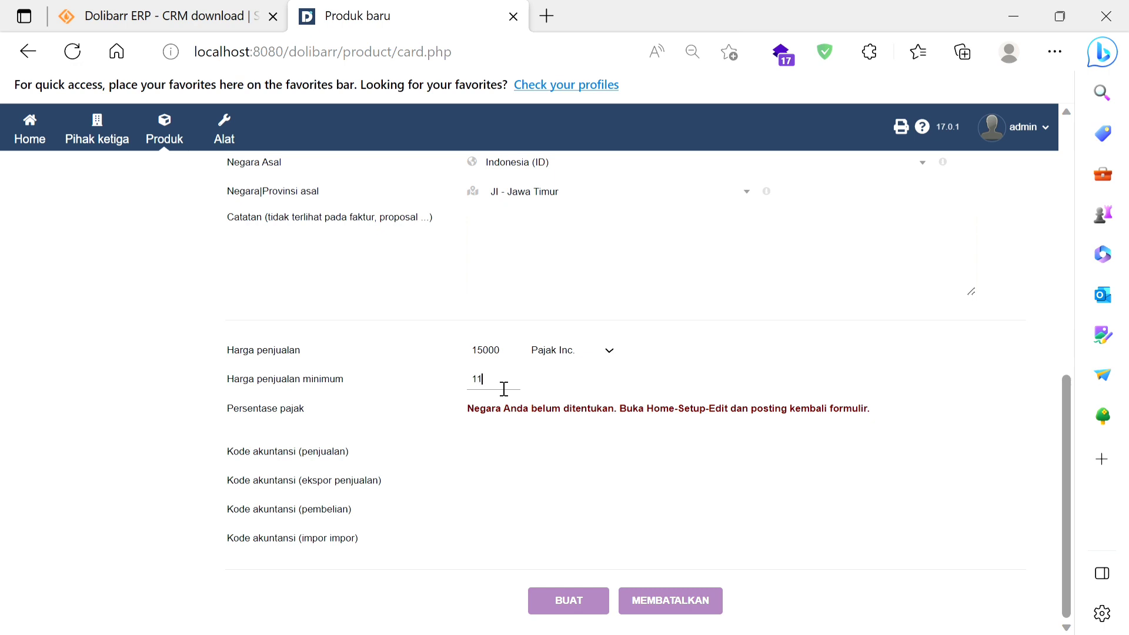
key("BackSpace")
key("BackSpace")
key("BackSpace")
key("BackSpace")
type("3000")
left_click(560, 612)
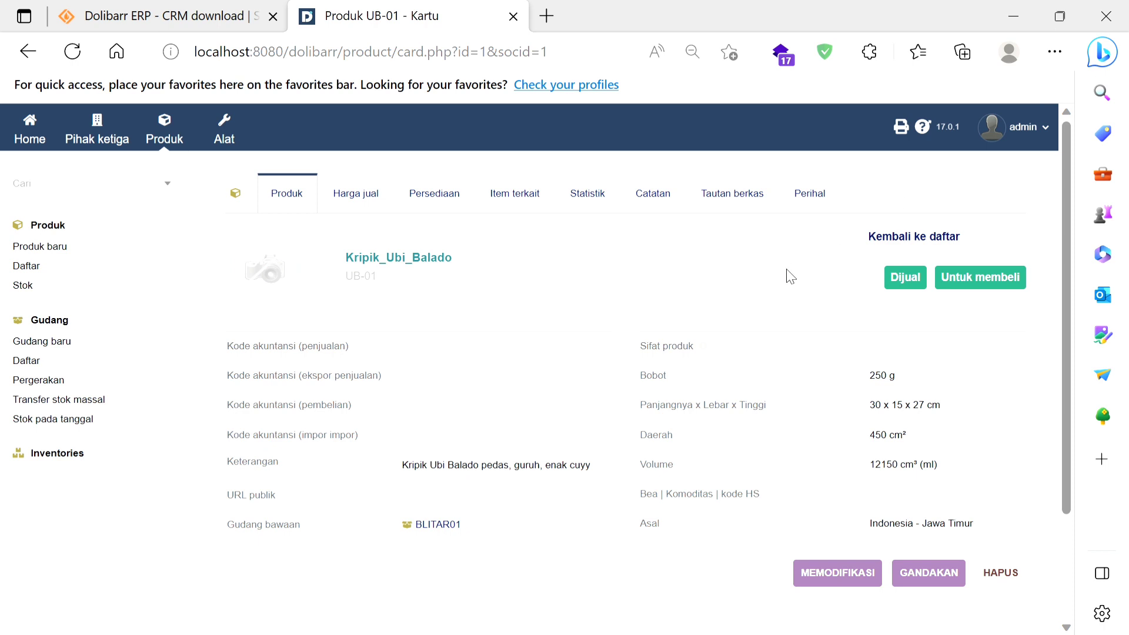
Step: Open the admin account's user card and look through its details and its Izin permissions
left_click(1048, 128)
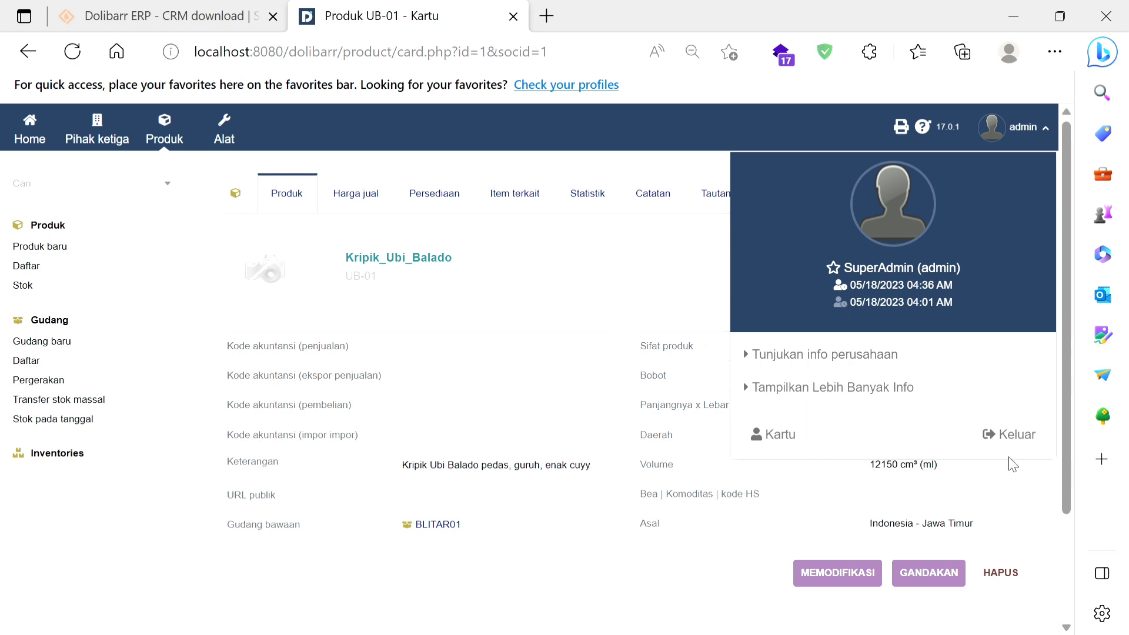
left_click(794, 442)
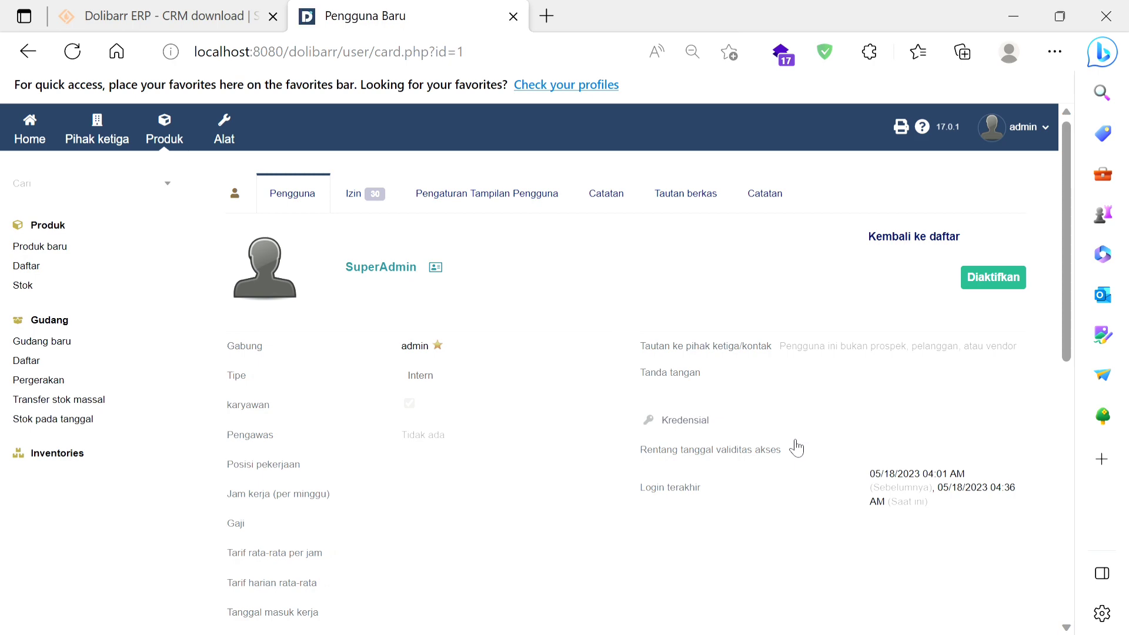
scroll(796, 448, "down", 3)
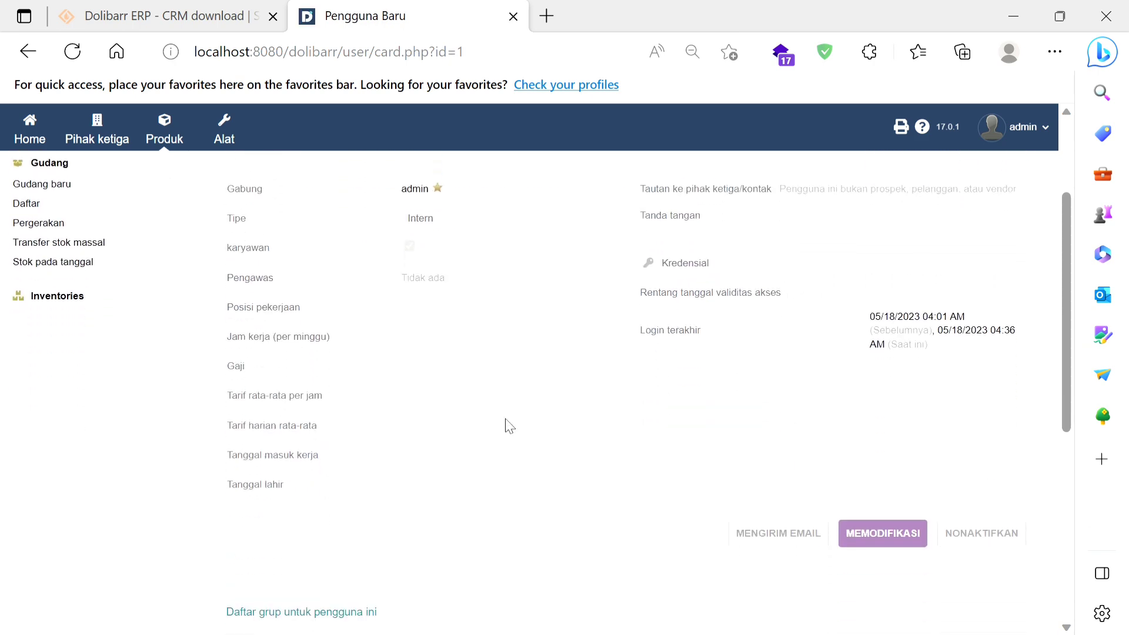
scroll(506, 423, "up", 3)
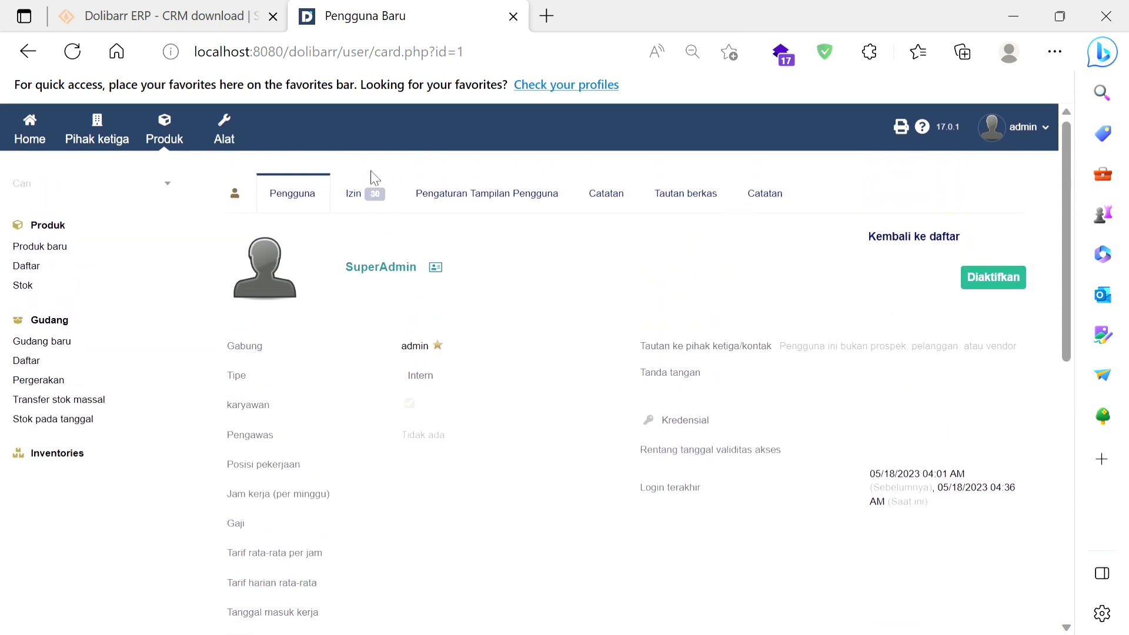
left_click(354, 205)
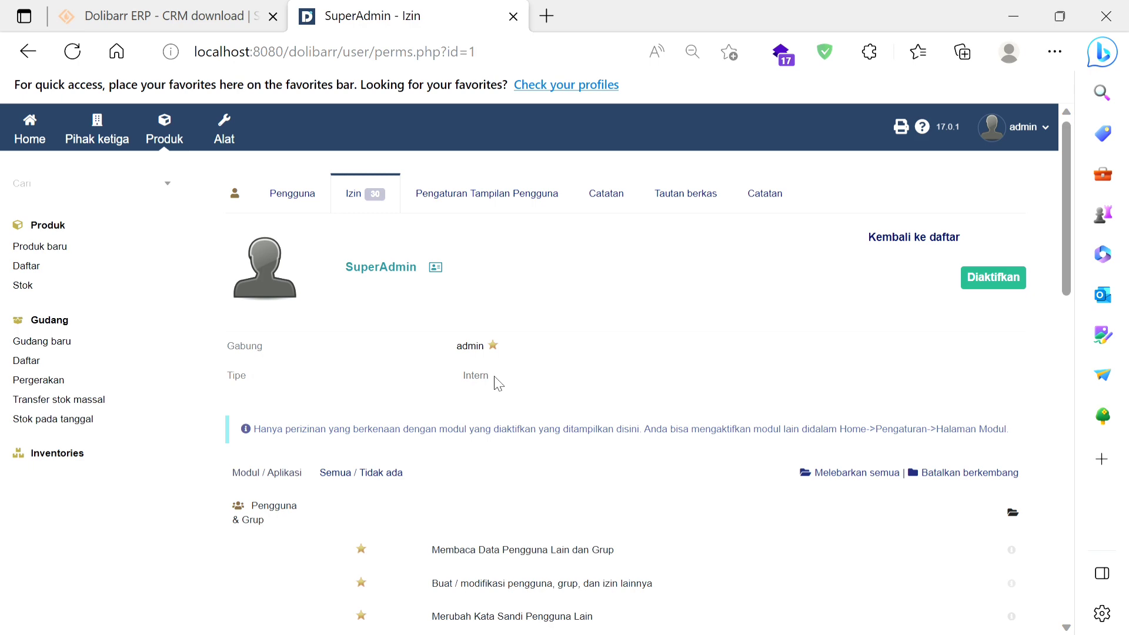
scroll(496, 383, "down", 3)
scroll(497, 383, "up", 3)
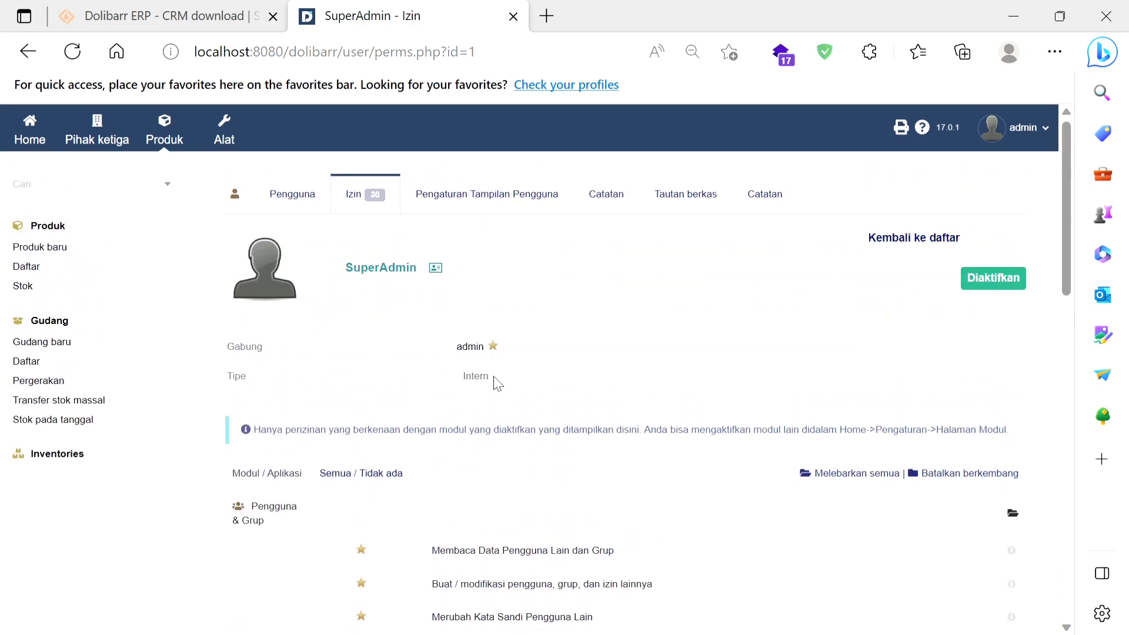
Step: Log out of the admin account
left_click(1028, 128)
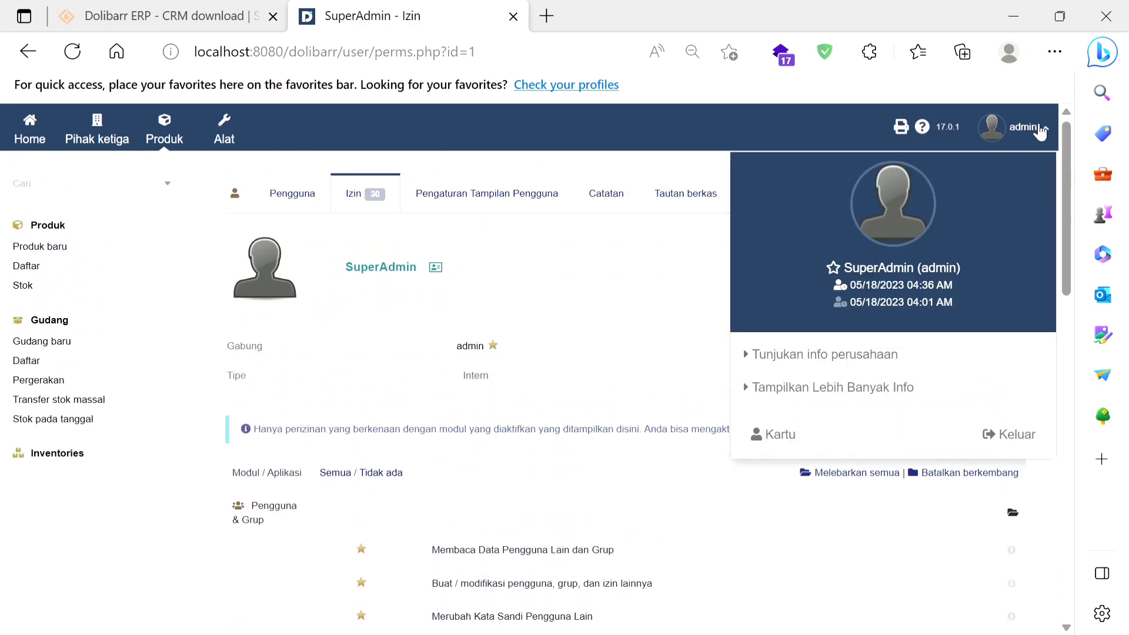
left_click(1021, 430)
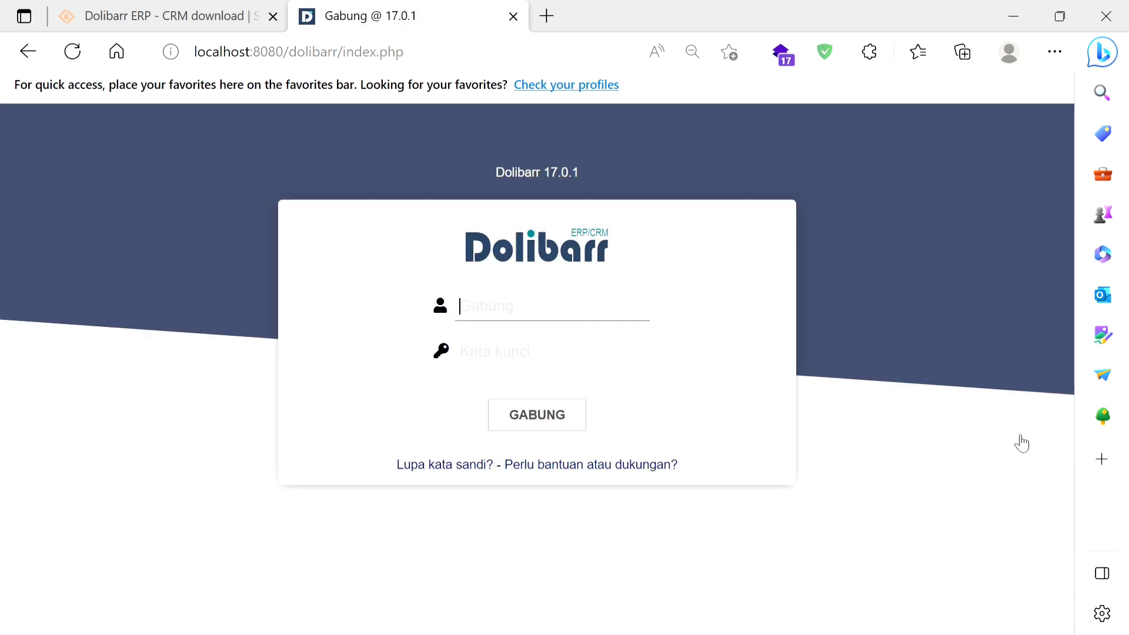